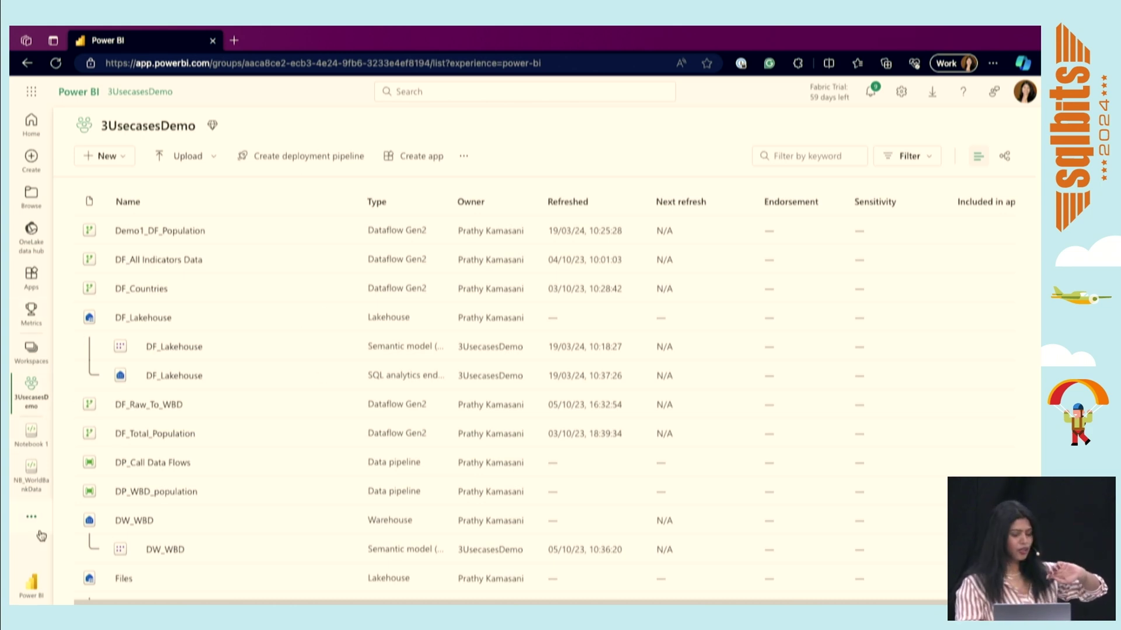
Step: Create a new Dataflow Gen2 in the 3UsecasesDemo workspace from the full list of item types
left_click(33, 583)
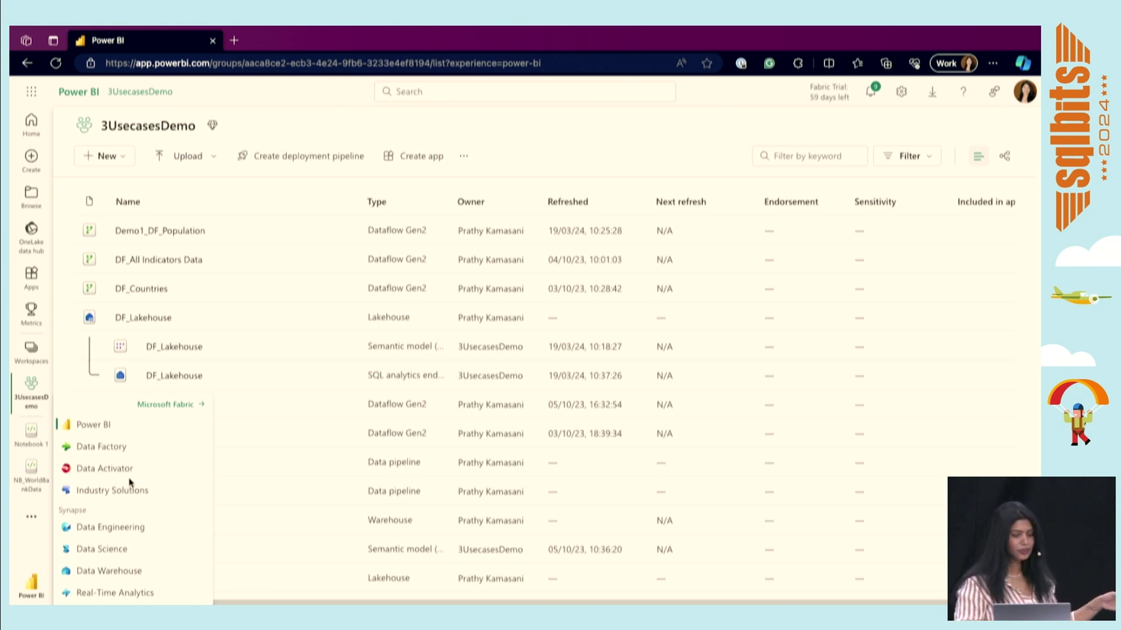
left_click(450, 120)
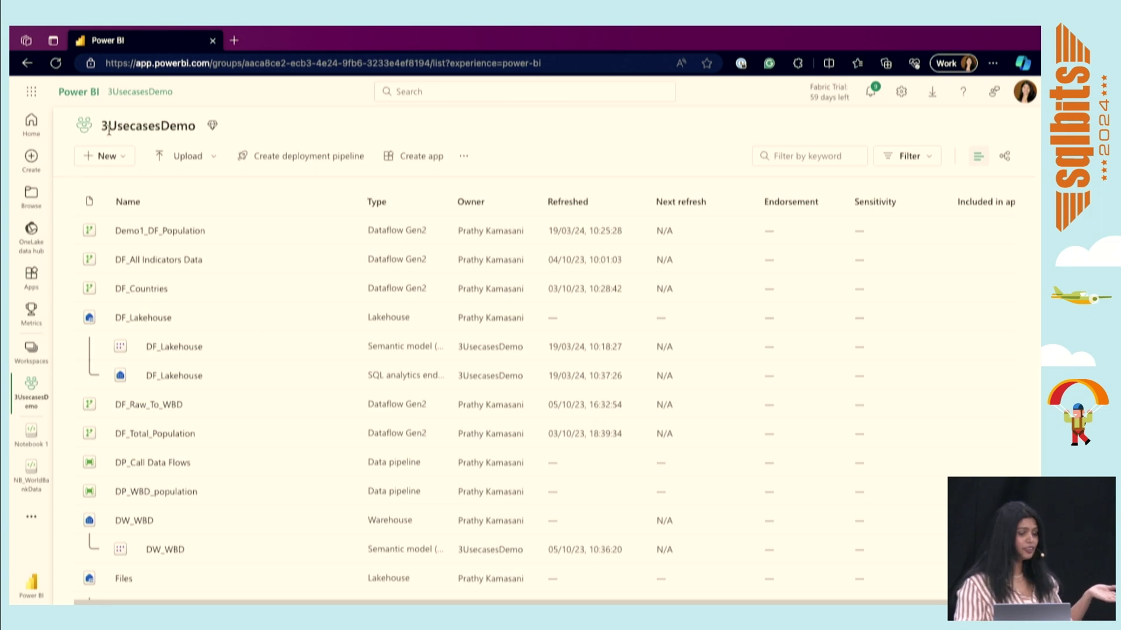
left_click(107, 162)
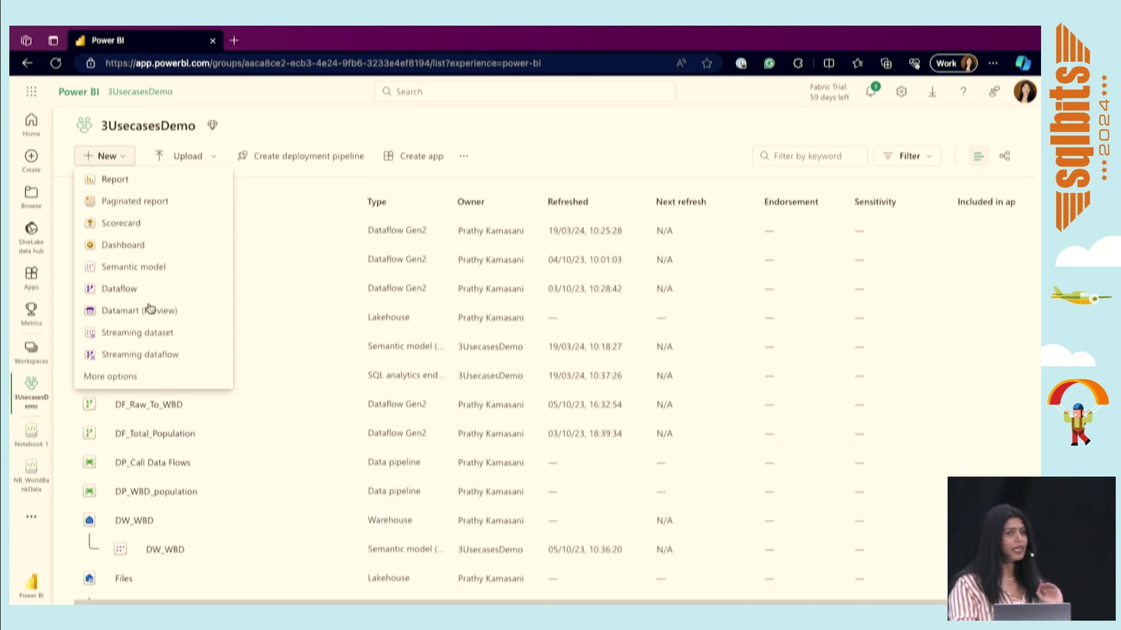
left_click(128, 376)
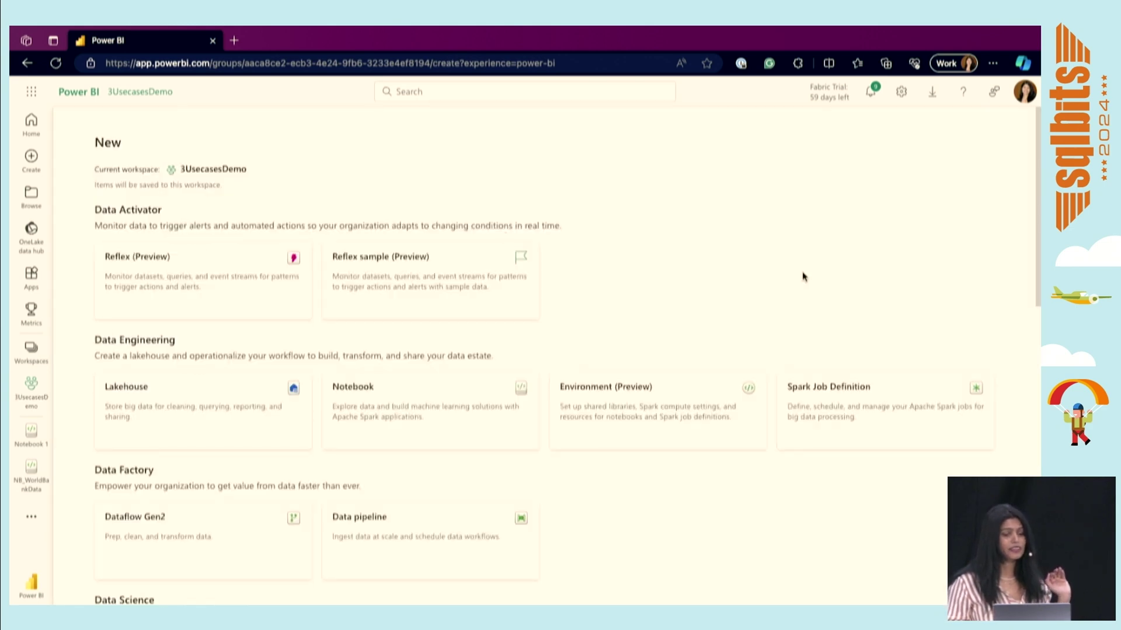
scroll(803, 276, "down", 4)
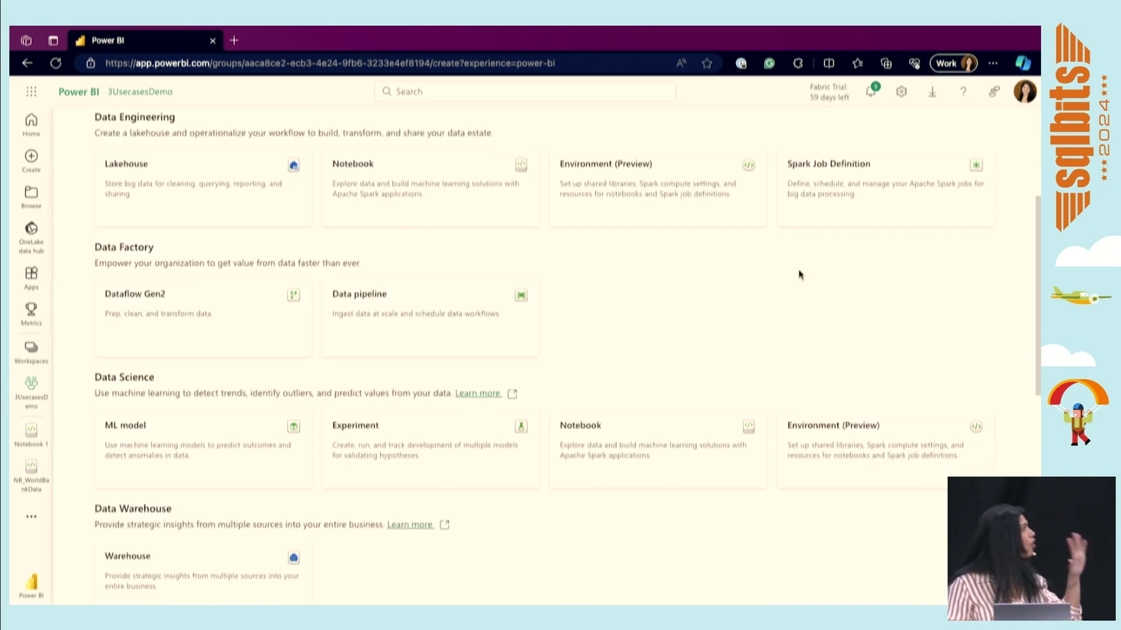
scroll(798, 274, "down", 1)
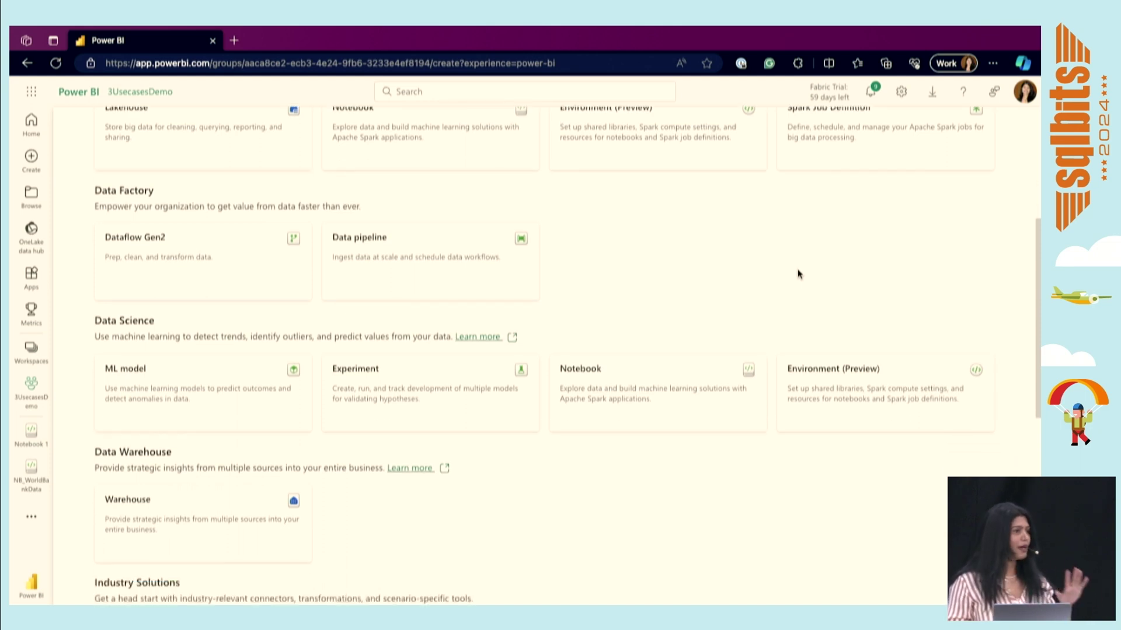
scroll(796, 273, "up", 3)
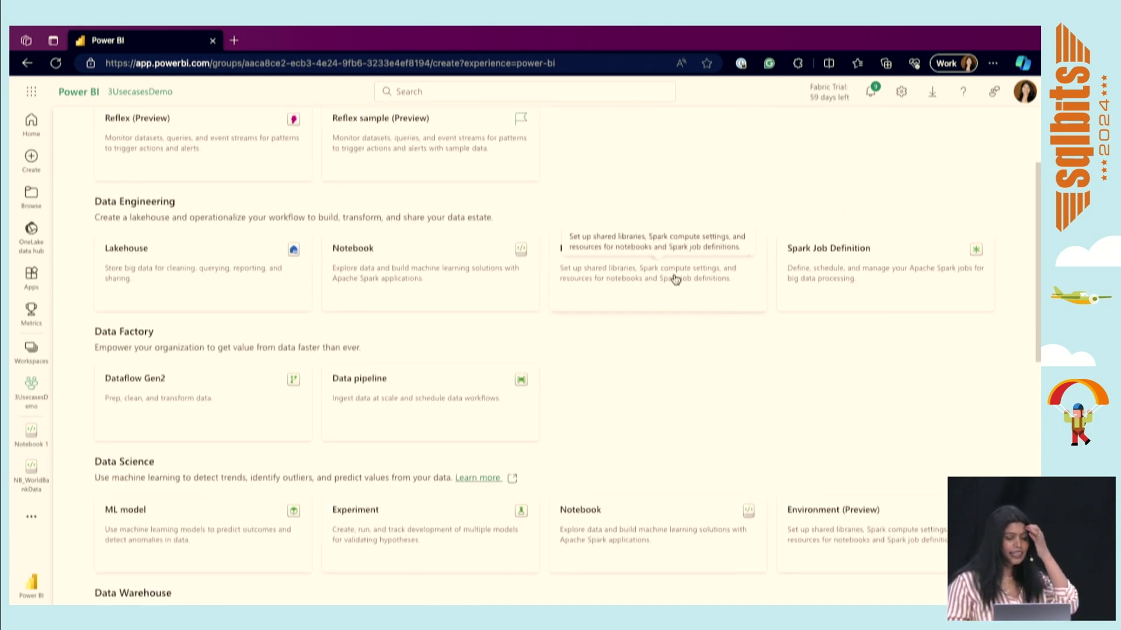
left_click(238, 394)
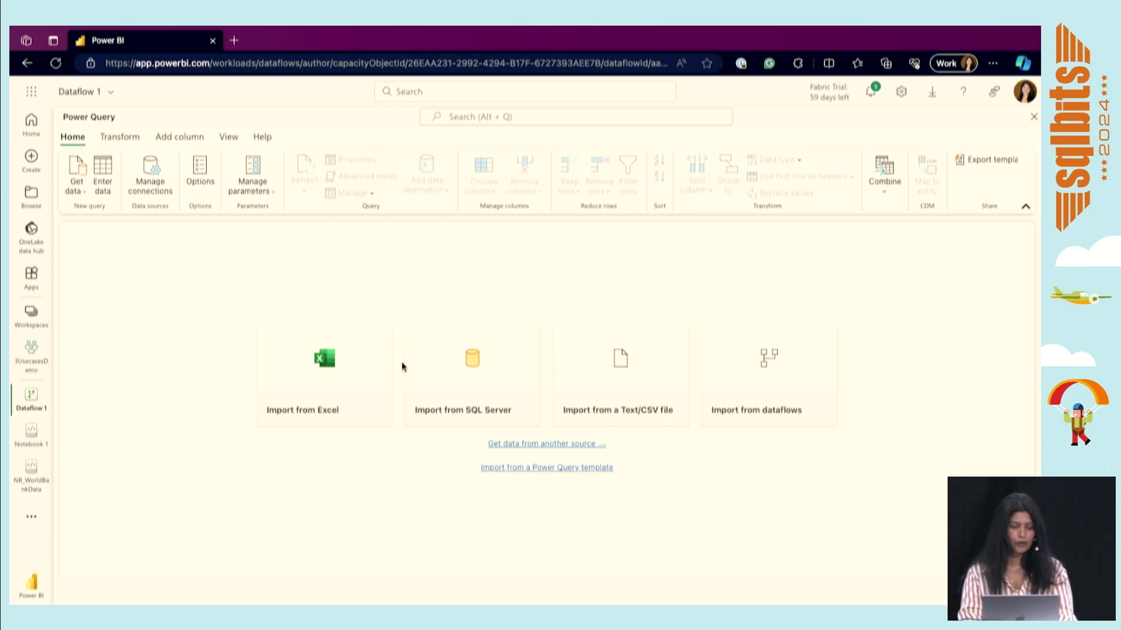
Step: Switch to OneNote and copy the whole M query under the heading "Dataflow Gen2, total population"
key("super+Tab")
key("super+Tab")
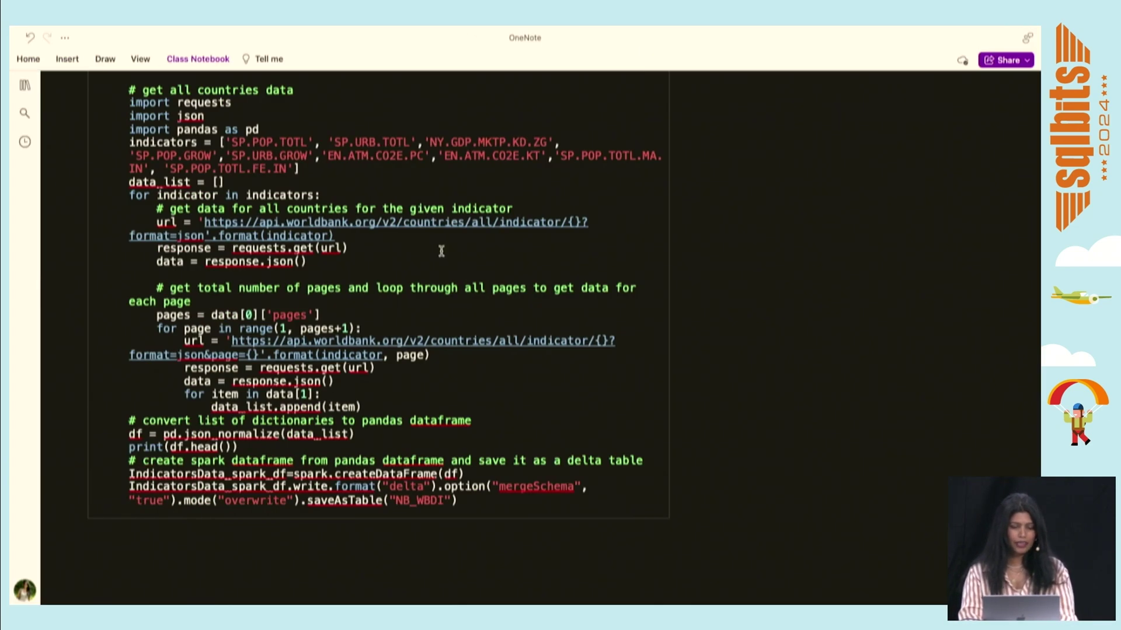
scroll(441, 251, "up", 10)
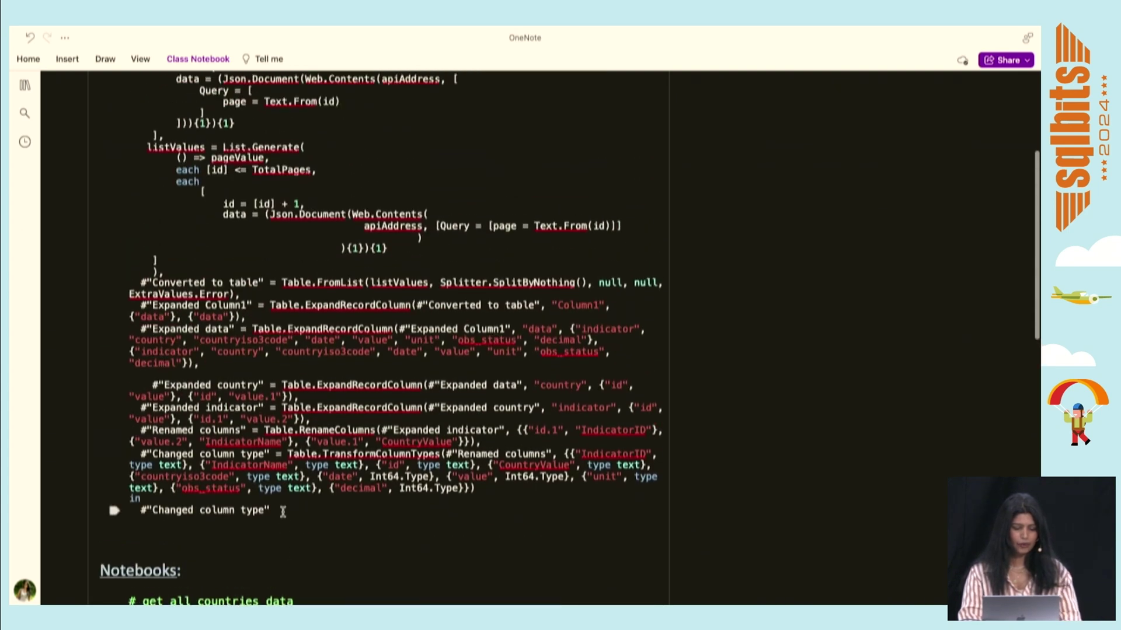
left_click_drag(280, 512, 111, 125)
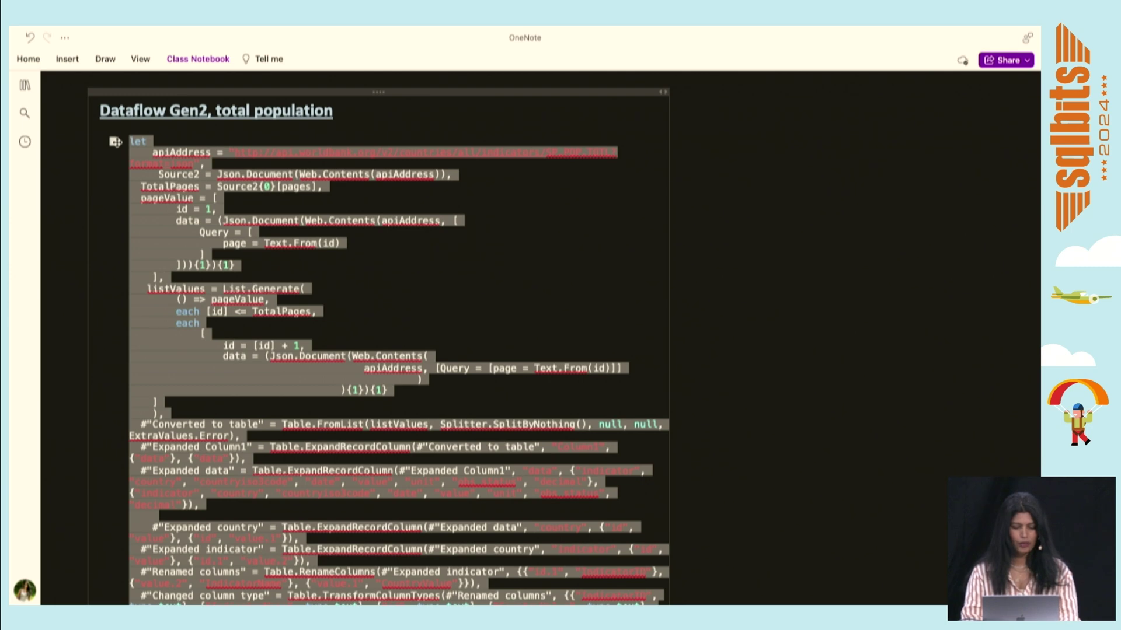
Step: Return to the Power BI dataflow and create a blank query, replacing its default code with the copied M script
key("super+Tab")
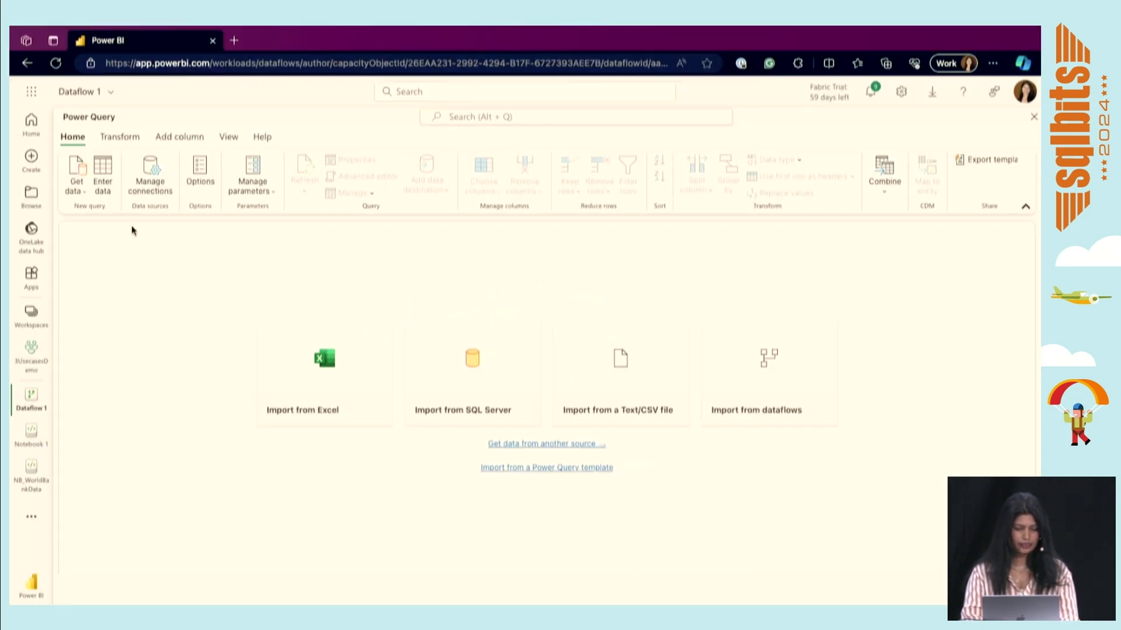
left_click(76, 186)
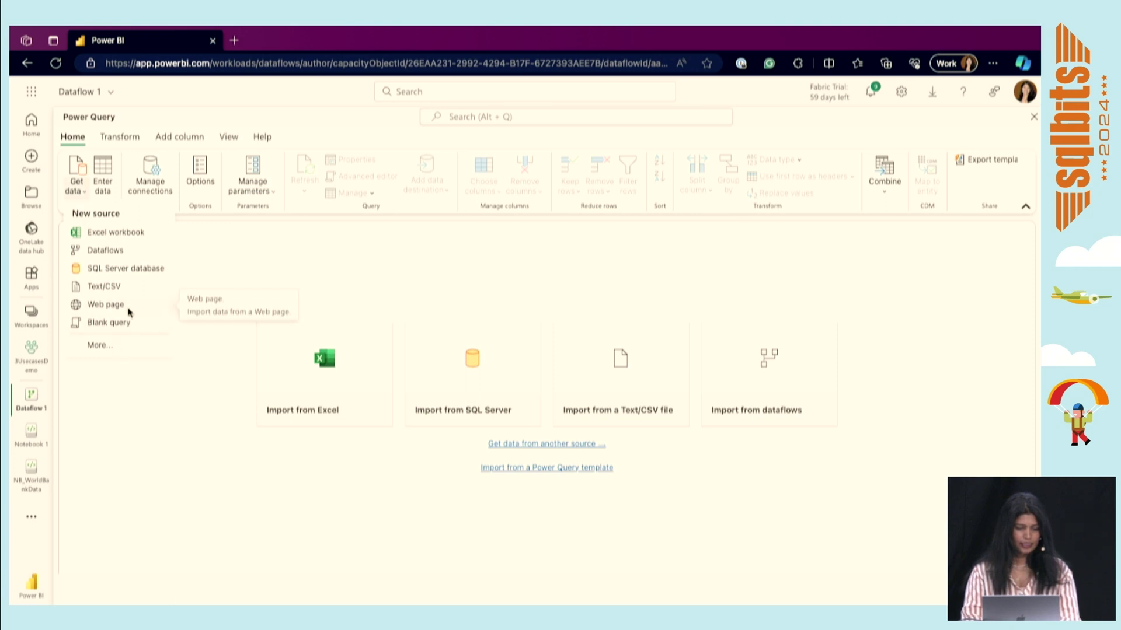
left_click(125, 323)
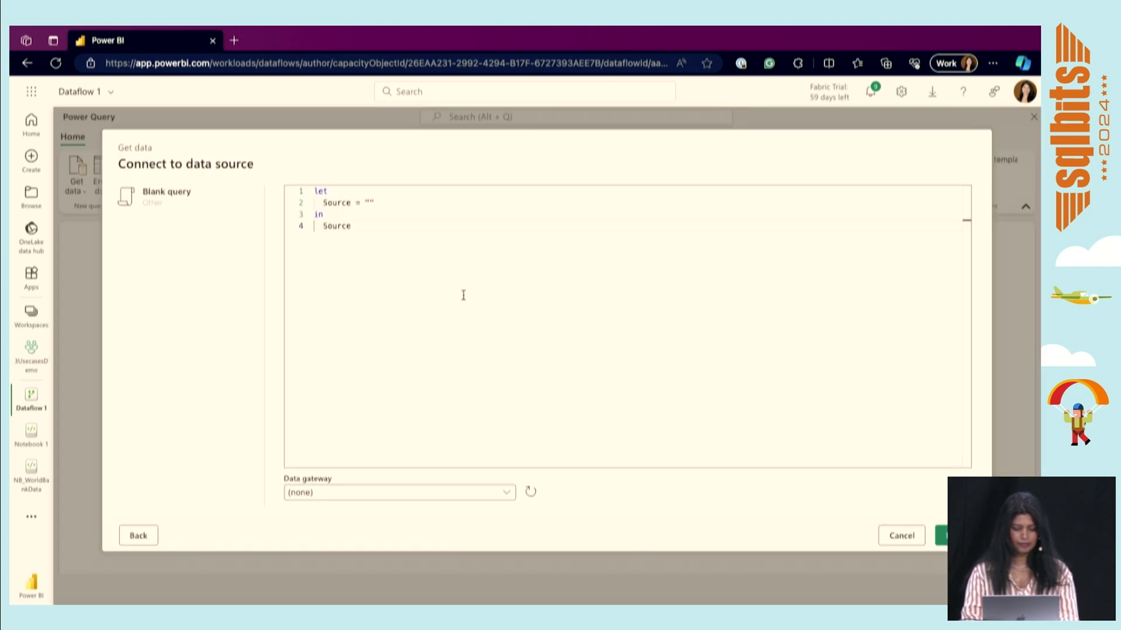
key("ctrl+a")
key("ctrl+v")
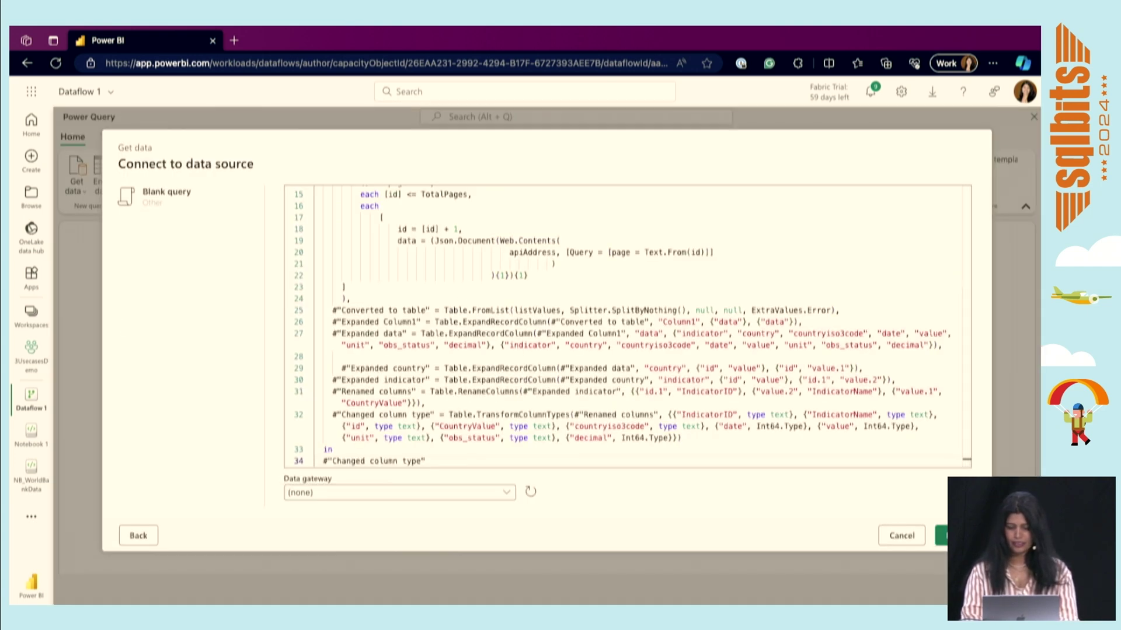
left_click(955, 535)
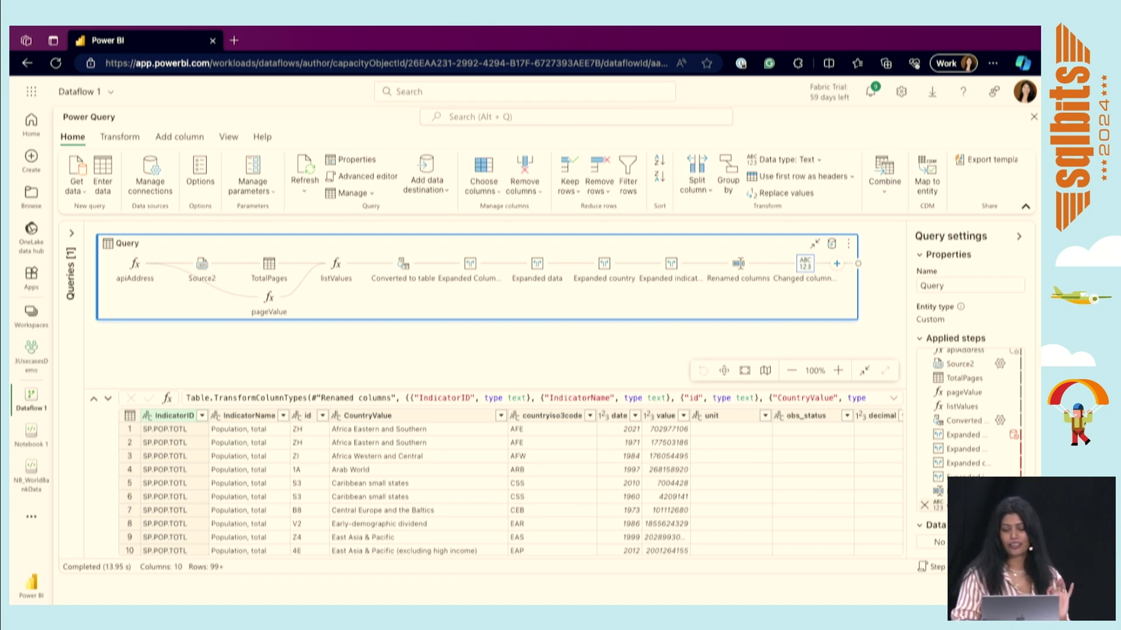
Step: Add a Lakehouse data destination to the query and select DF_Lakehouse in the 3UsecasesDemo workspace as its container
left_click(1018, 525)
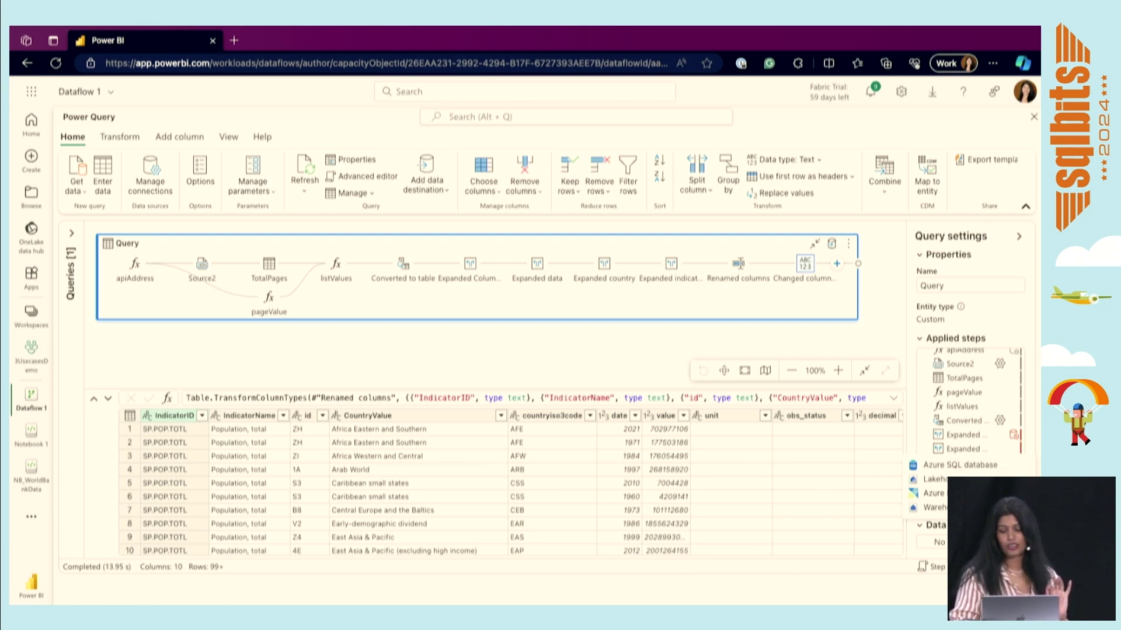
left_click(934, 479)
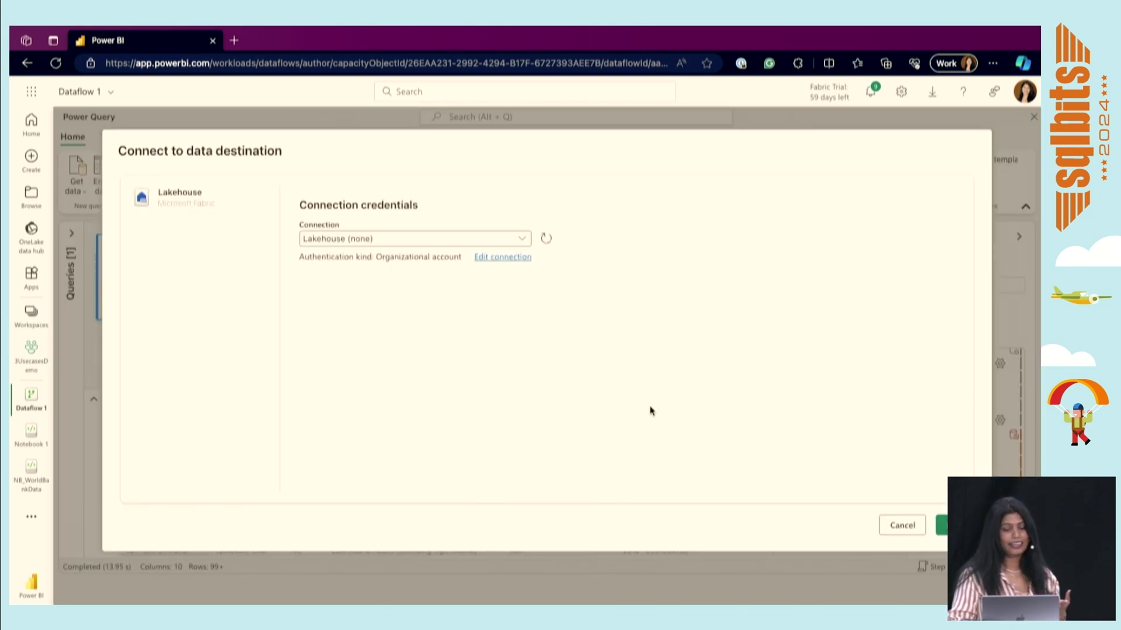
left_click(941, 525)
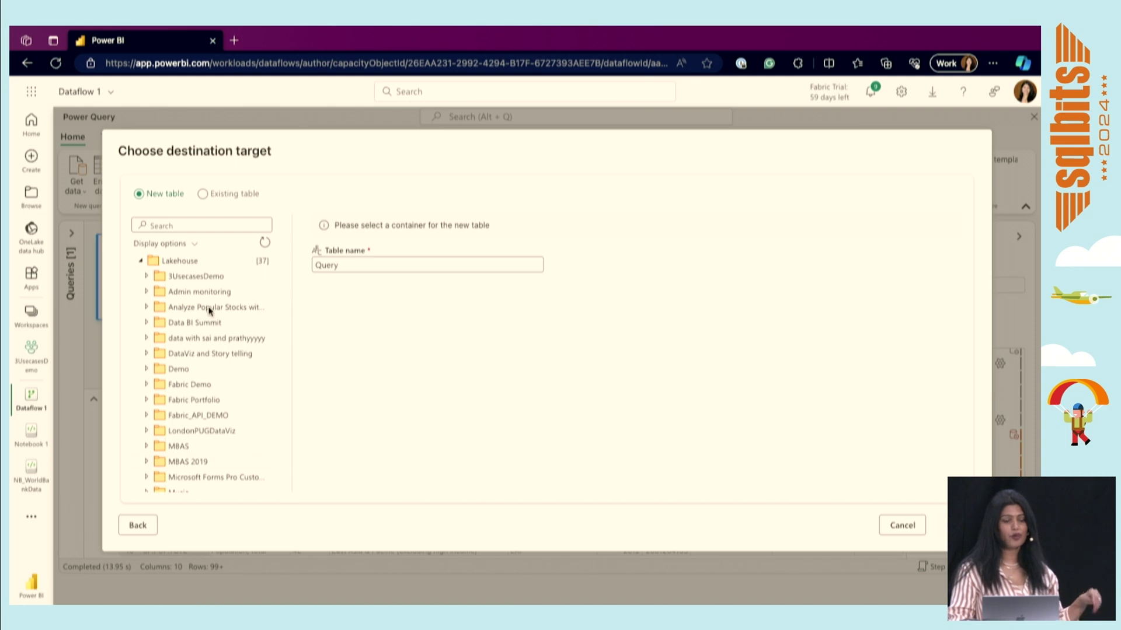
left_click(174, 280)
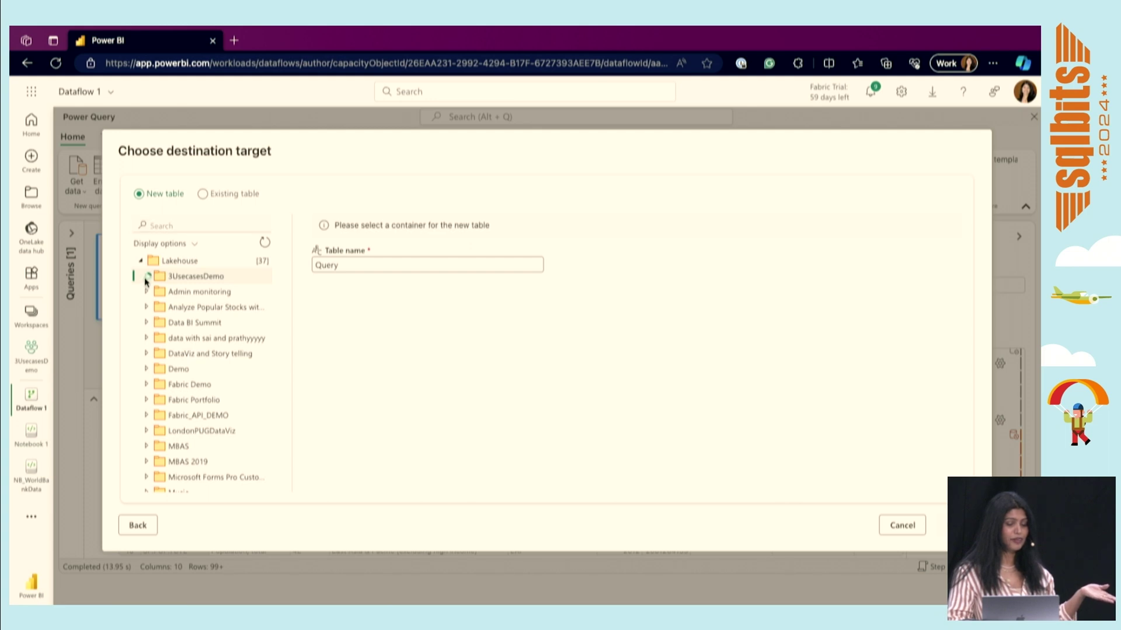
left_click(146, 276)
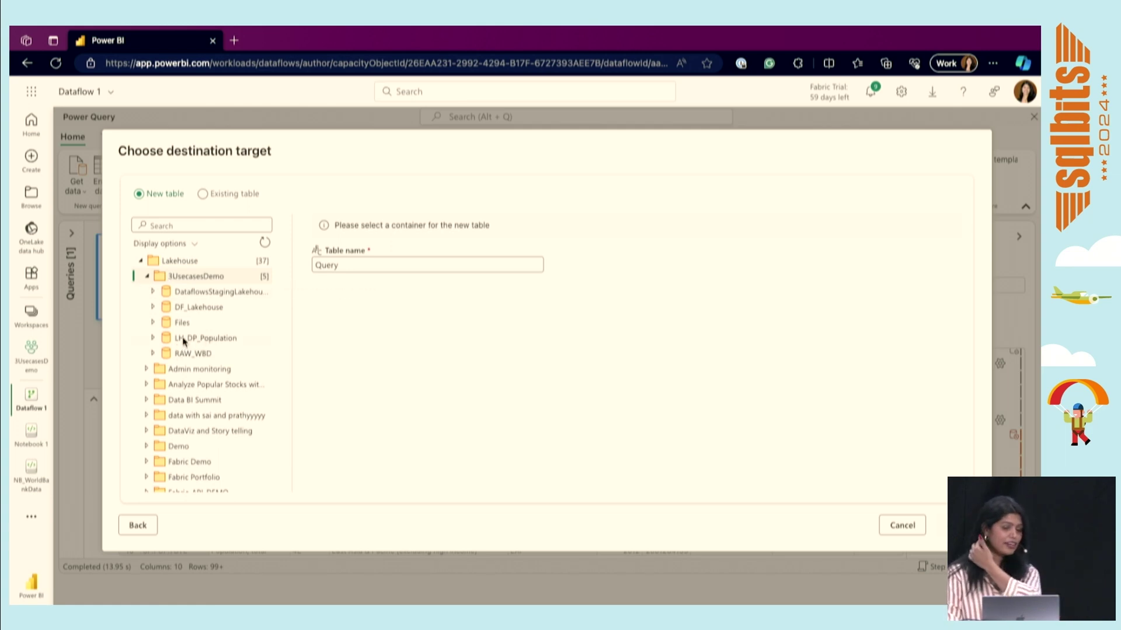
left_click(206, 311)
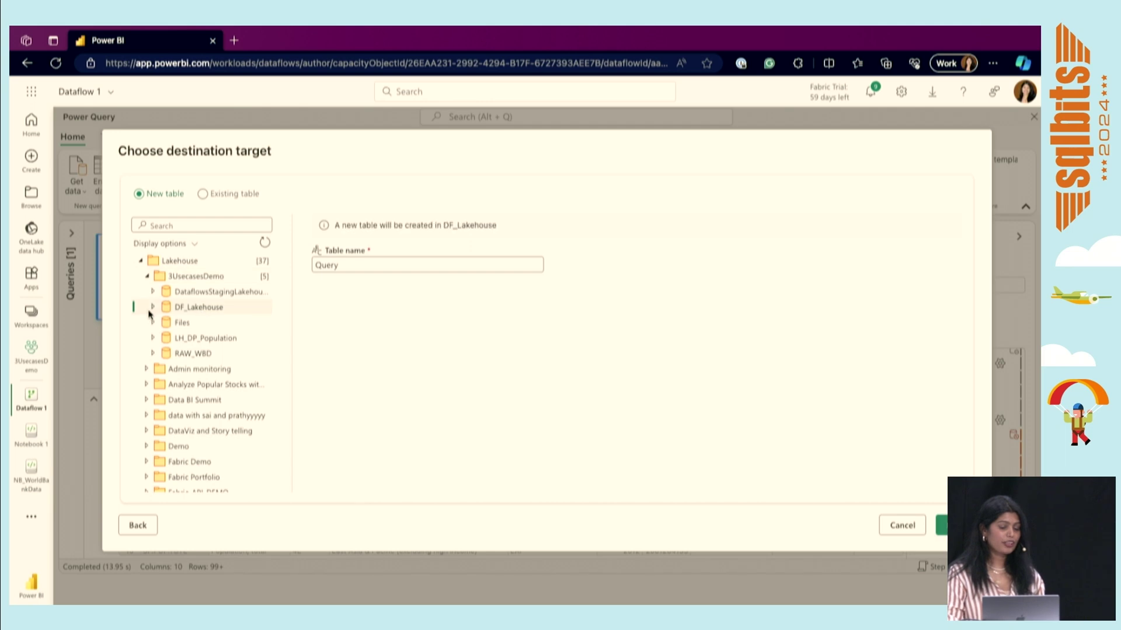
left_click(154, 309)
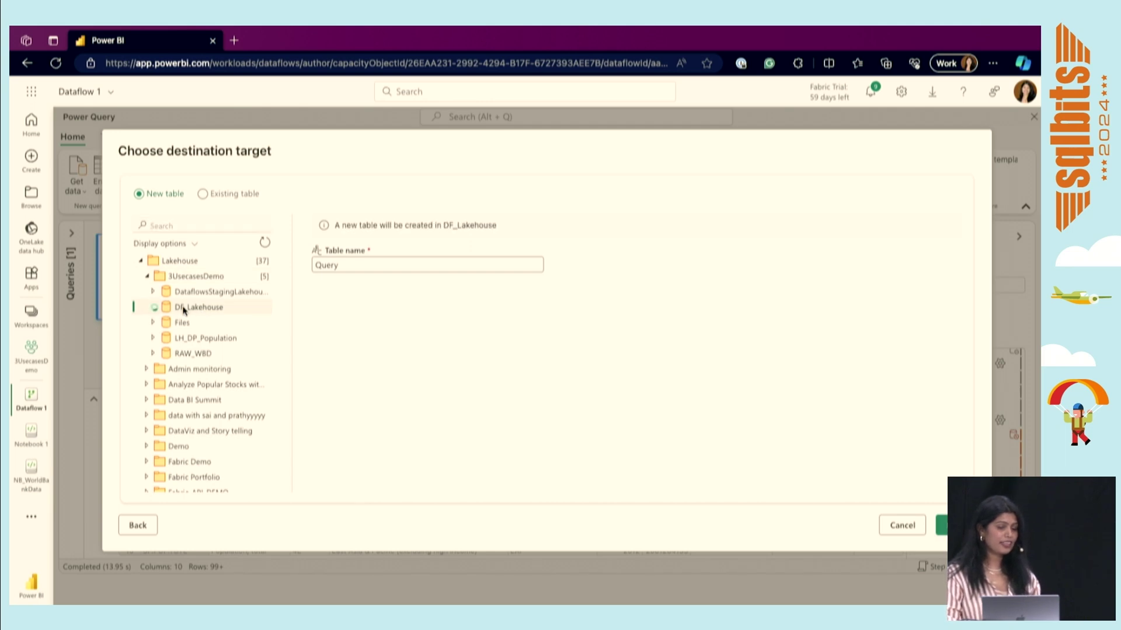
double_click(325, 266)
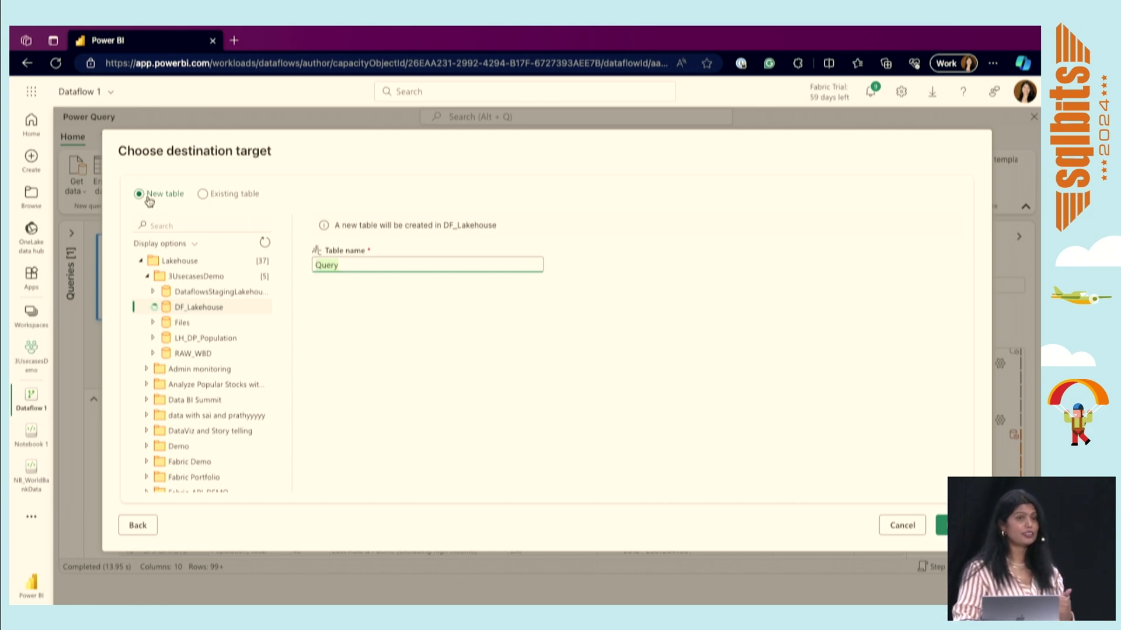
left_click(237, 196)
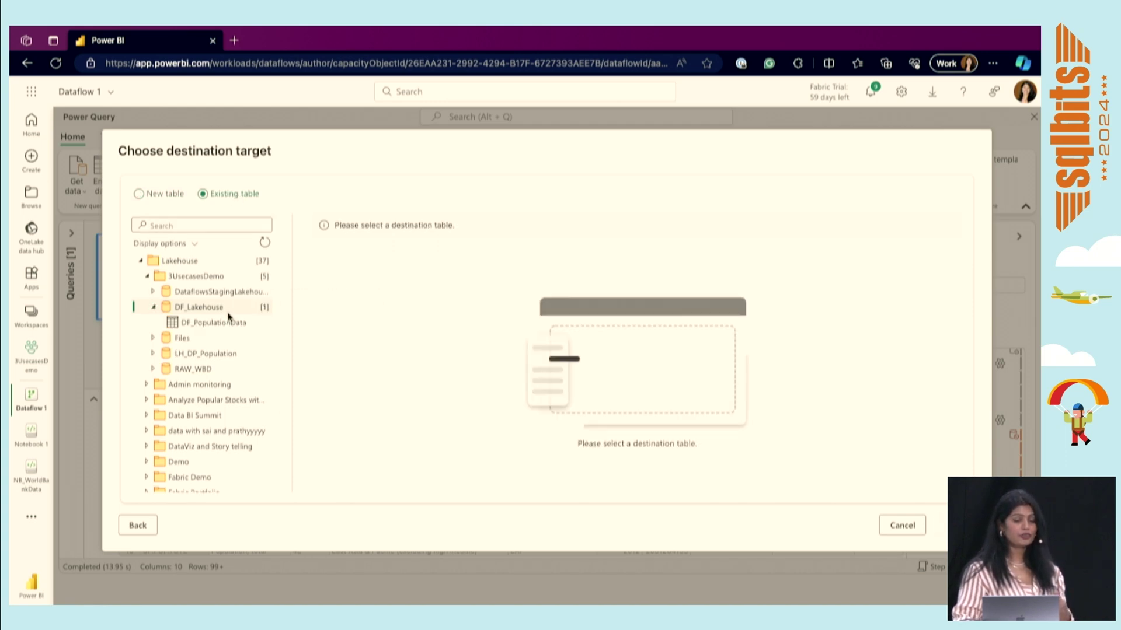
left_click(222, 327)
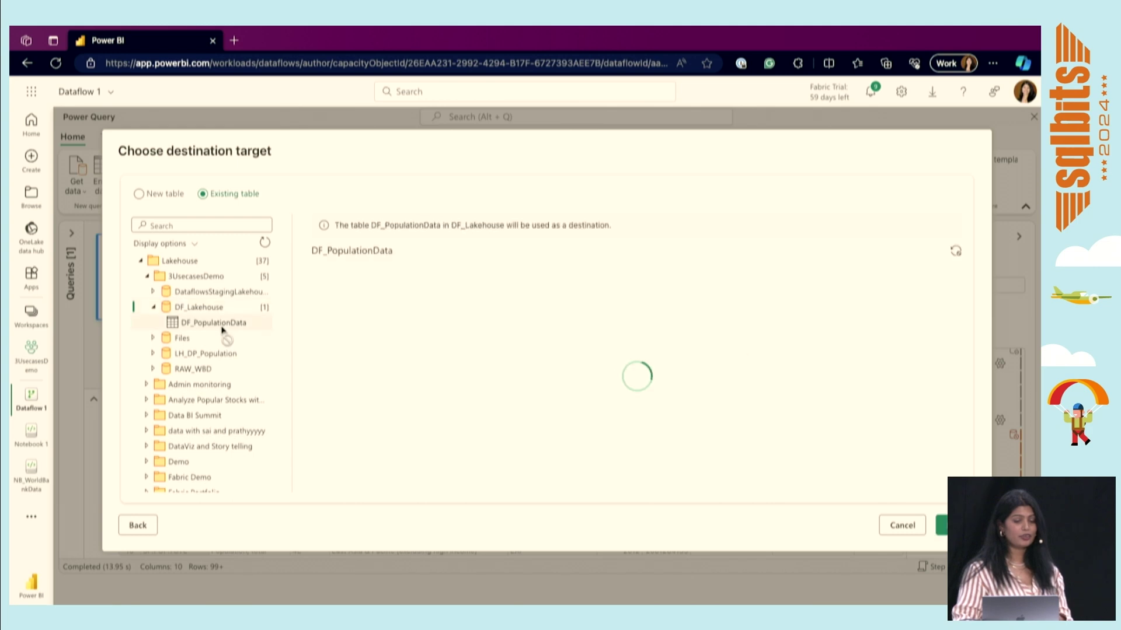
left_click(153, 194)
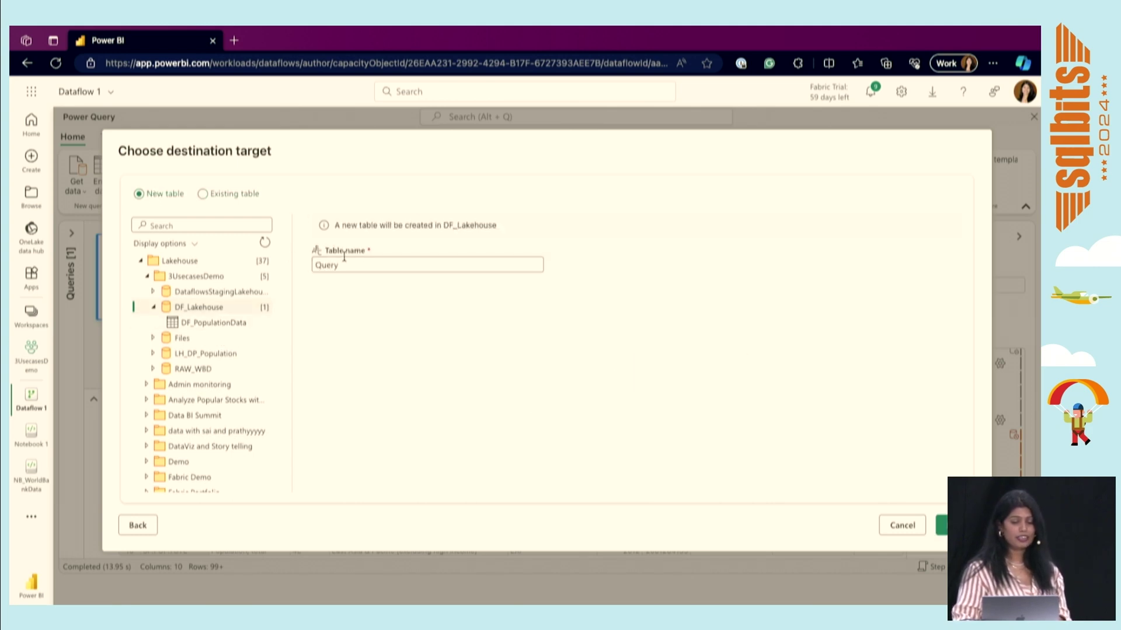
Step: Name the new destination table Test and continue to the destination settings
double_click(347, 263)
type("Tets")
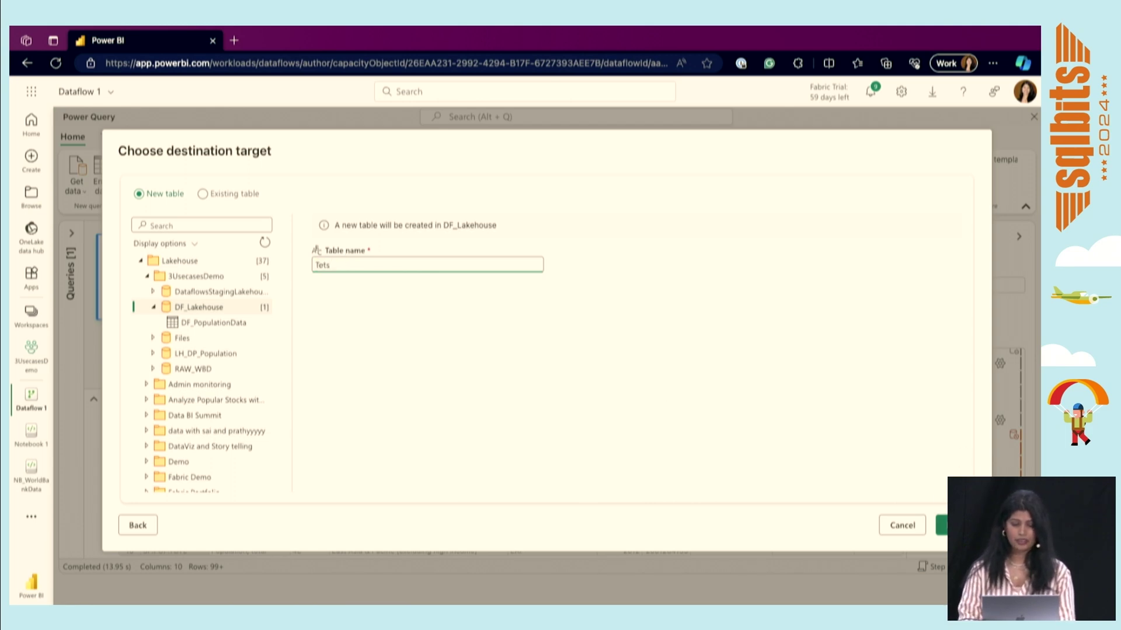
double_click(362, 269)
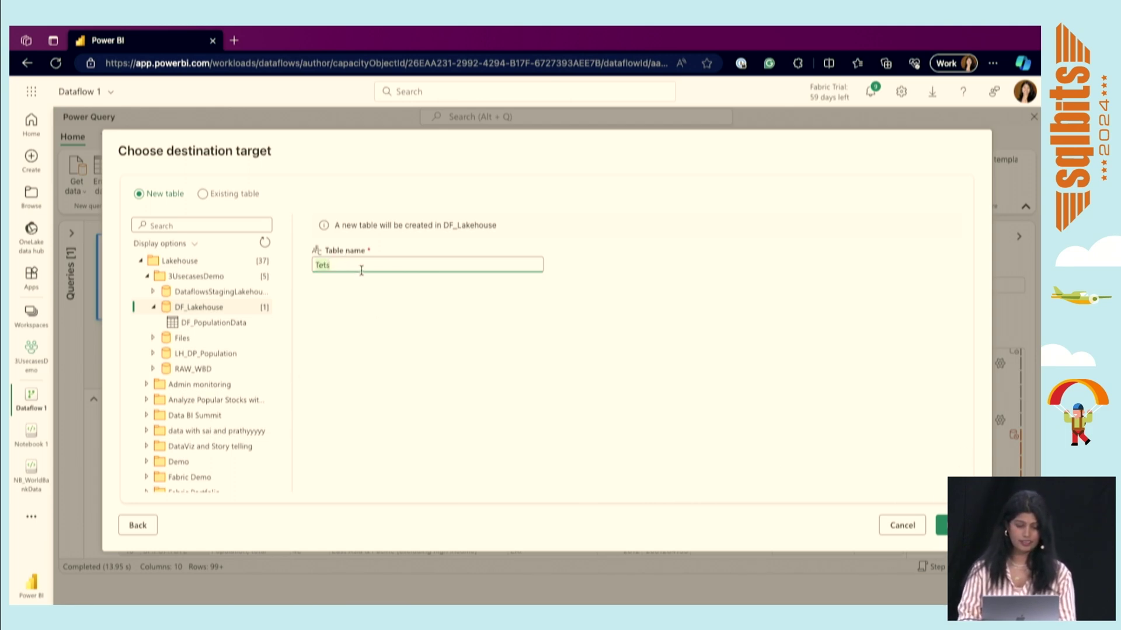
type("Te")
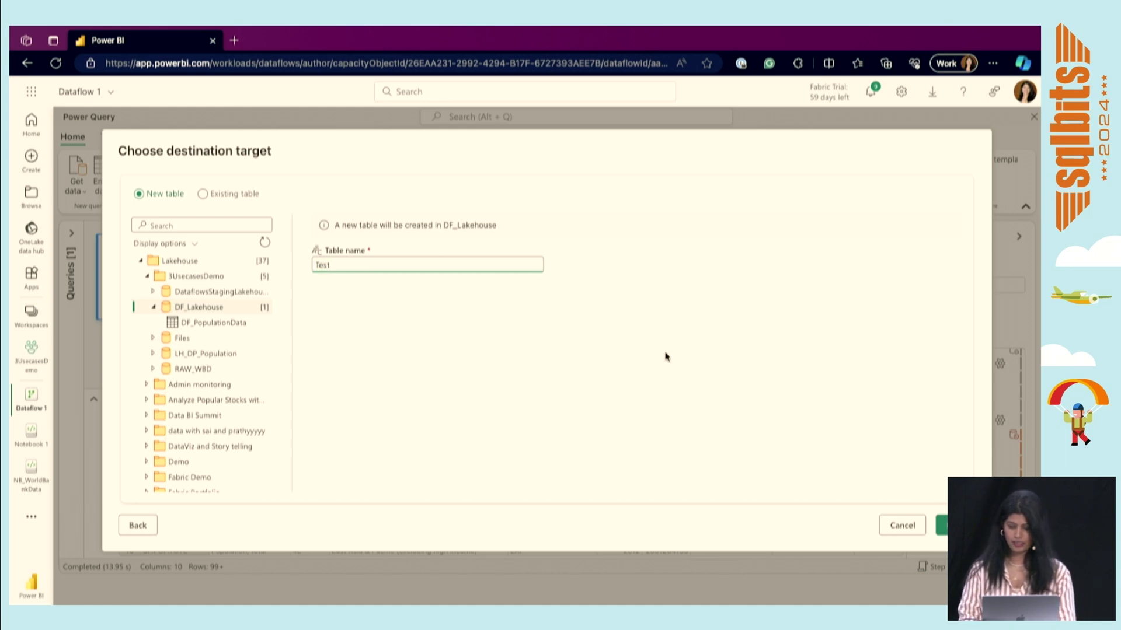
left_click(941, 526)
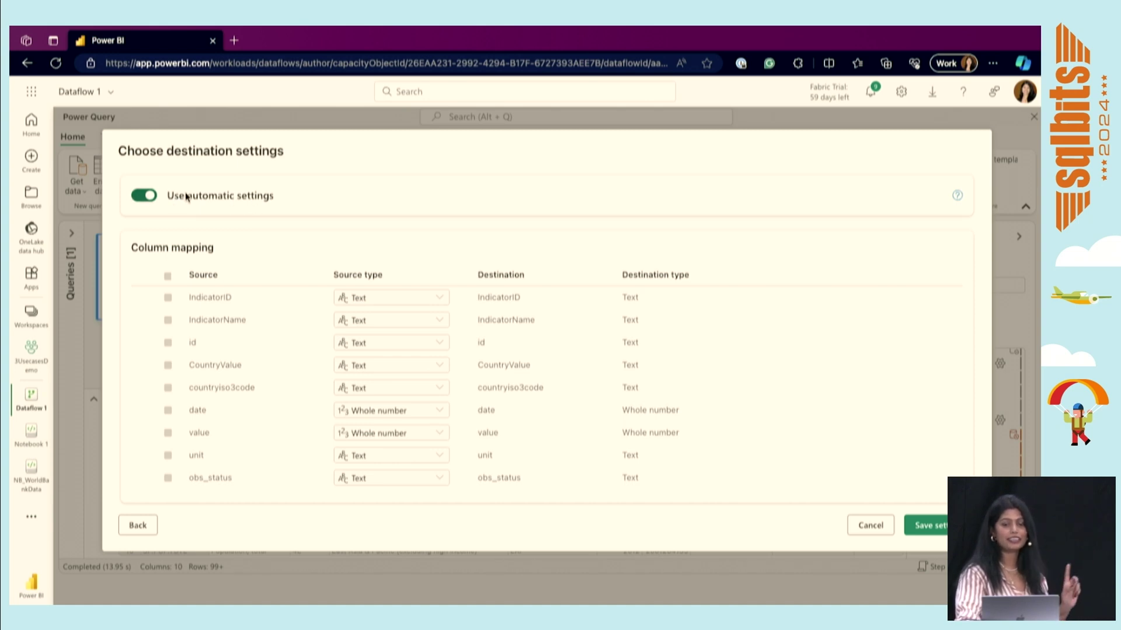
Step: Turn off automatic settings, choose Fixed schema for the schema options on publish, and save the destination settings
left_click(147, 197)
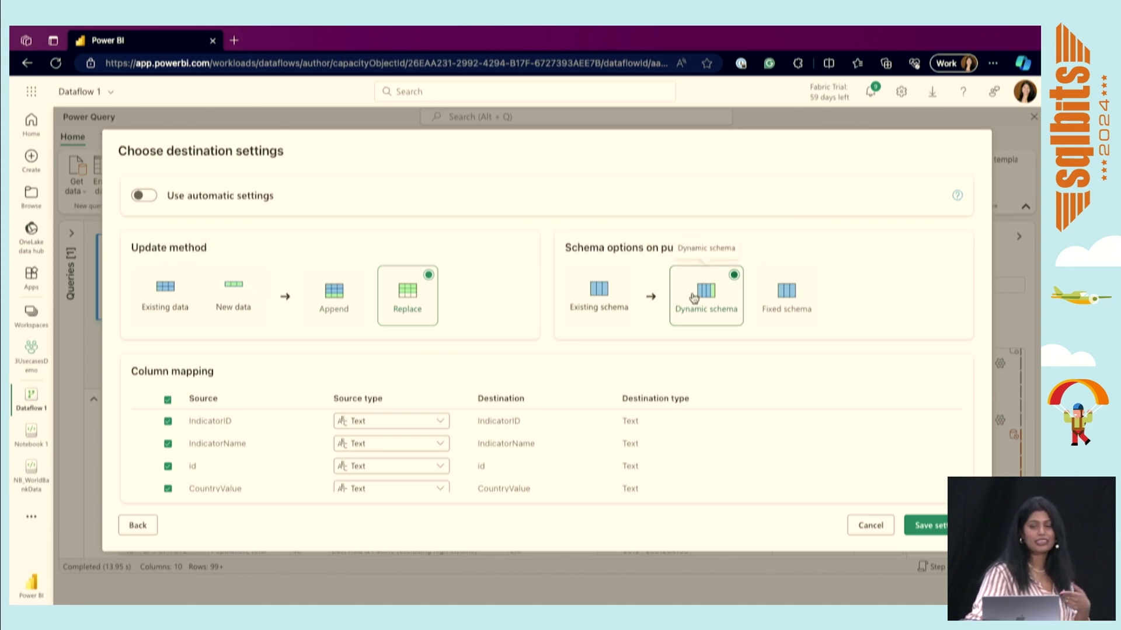
left_click(785, 295)
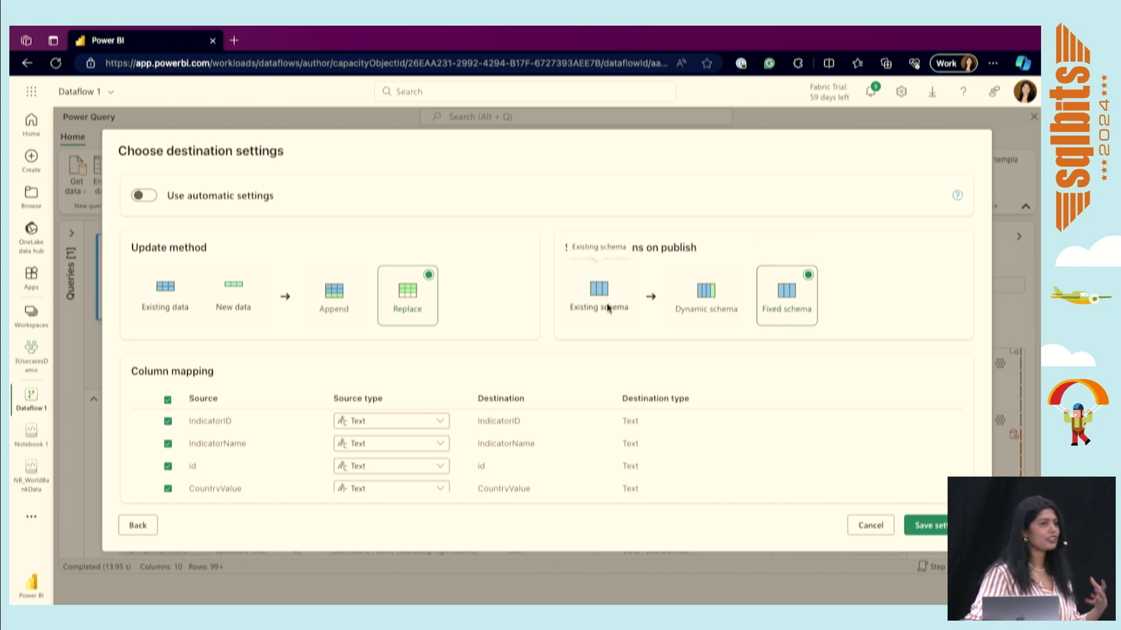
left_click(939, 528)
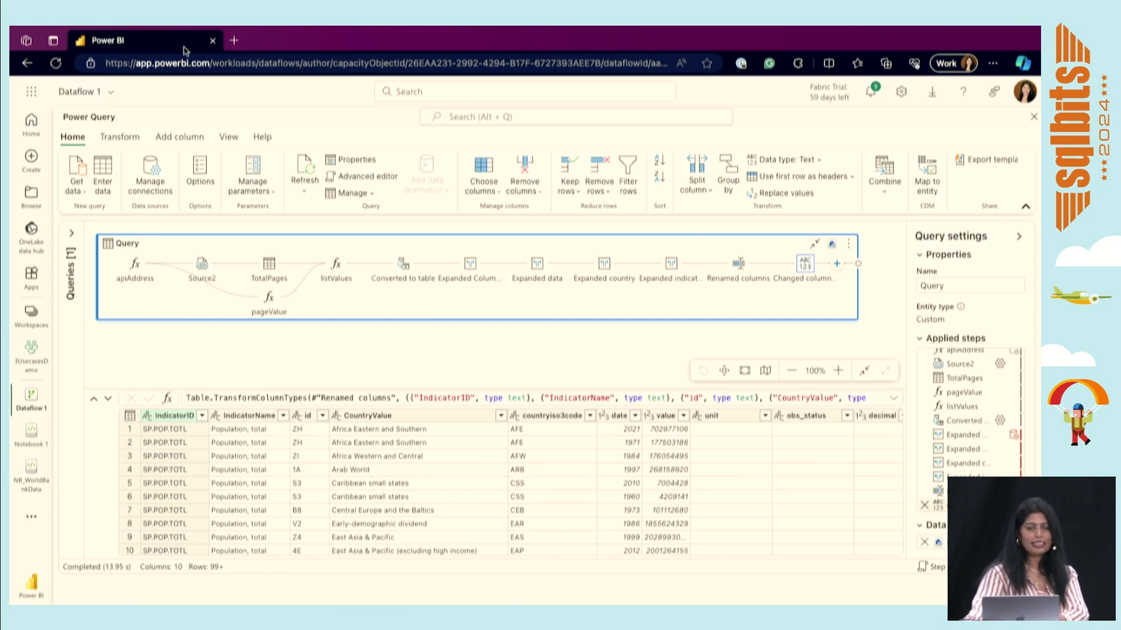
Step: Open the 3UsecasesDemo workspace in a new browser tab, close the dataflow editor, and switch to that tab
left_click(107, 92)
right_click(114, 190)
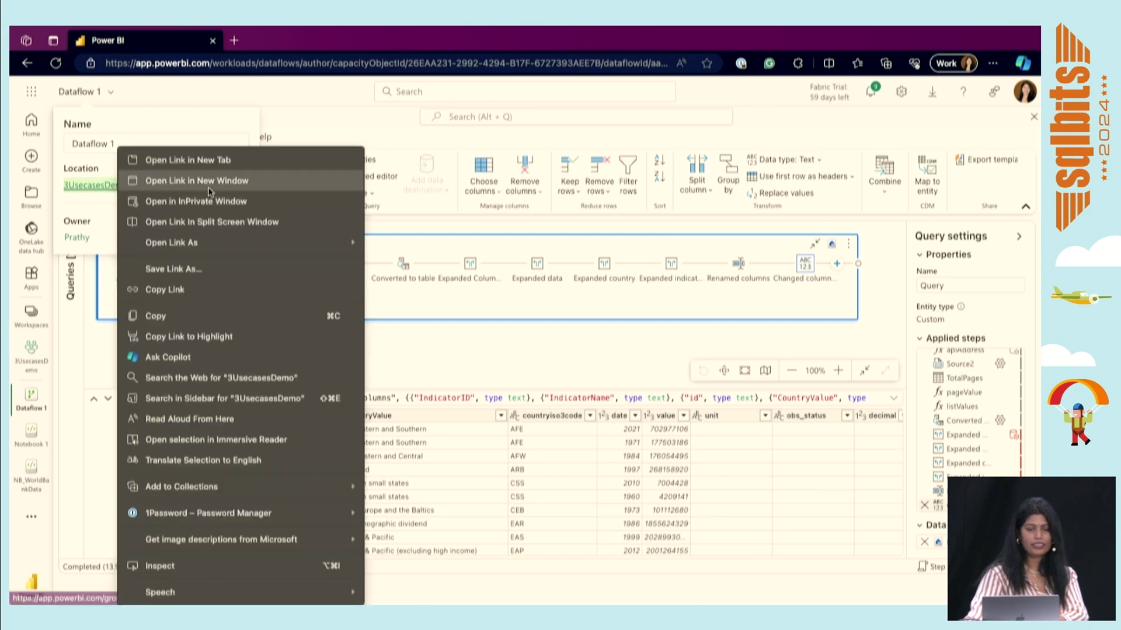
left_click(200, 160)
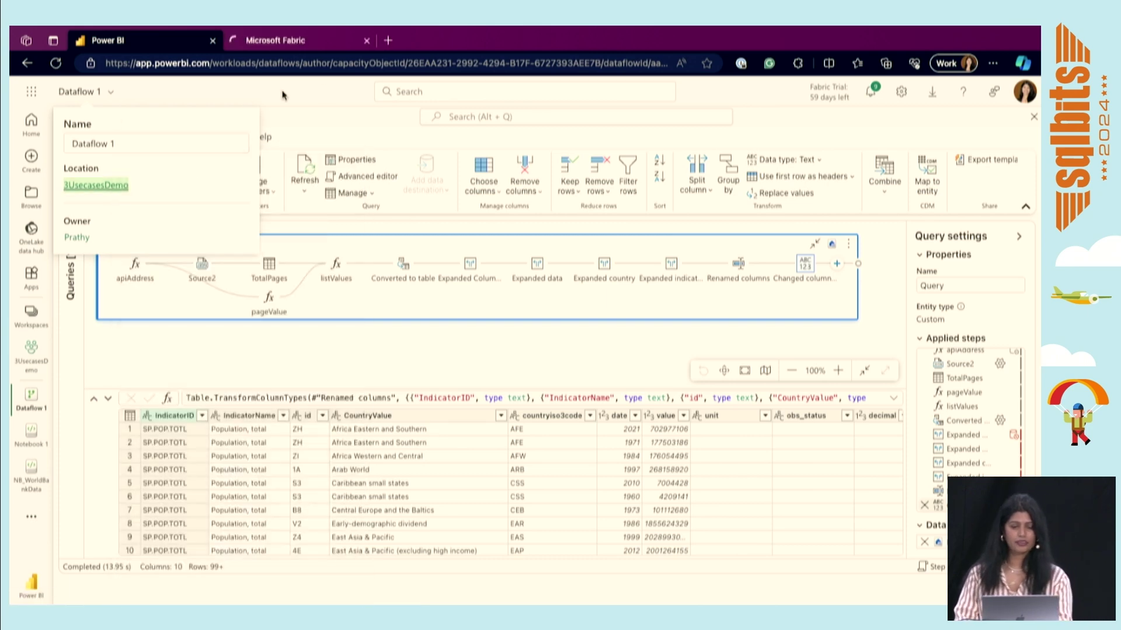
left_click(319, 87)
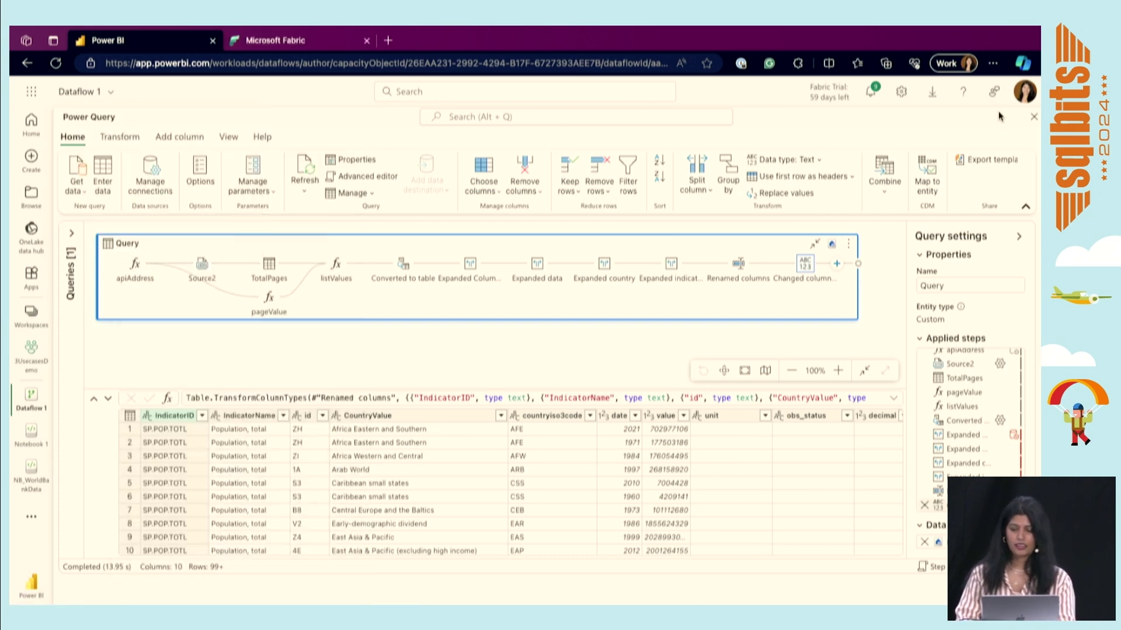
left_click(1034, 119)
left_click(608, 367)
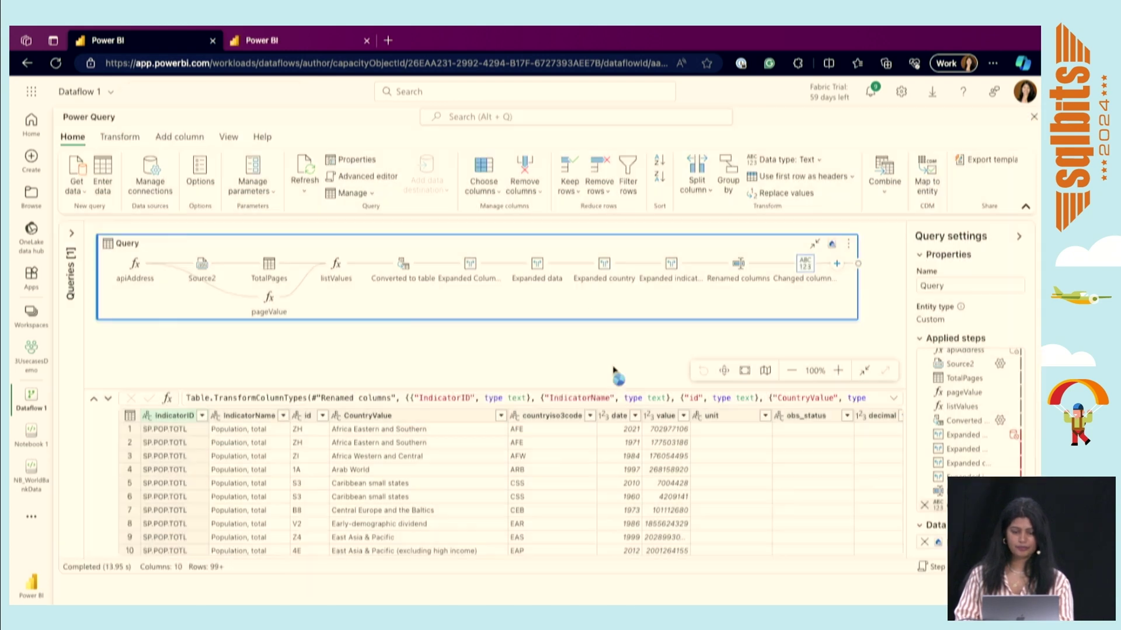
left_click(256, 40)
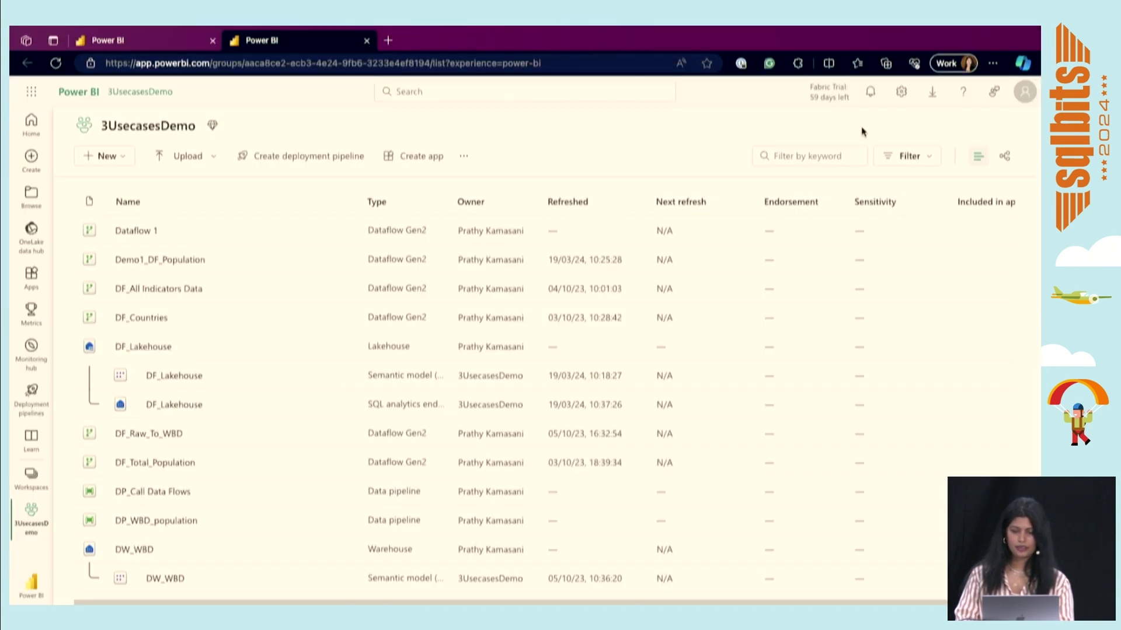
Step: Filter the workspace items by the Lakehouse type and open the DF_Lakehouse lakehouse
left_click(918, 163)
left_click(849, 240)
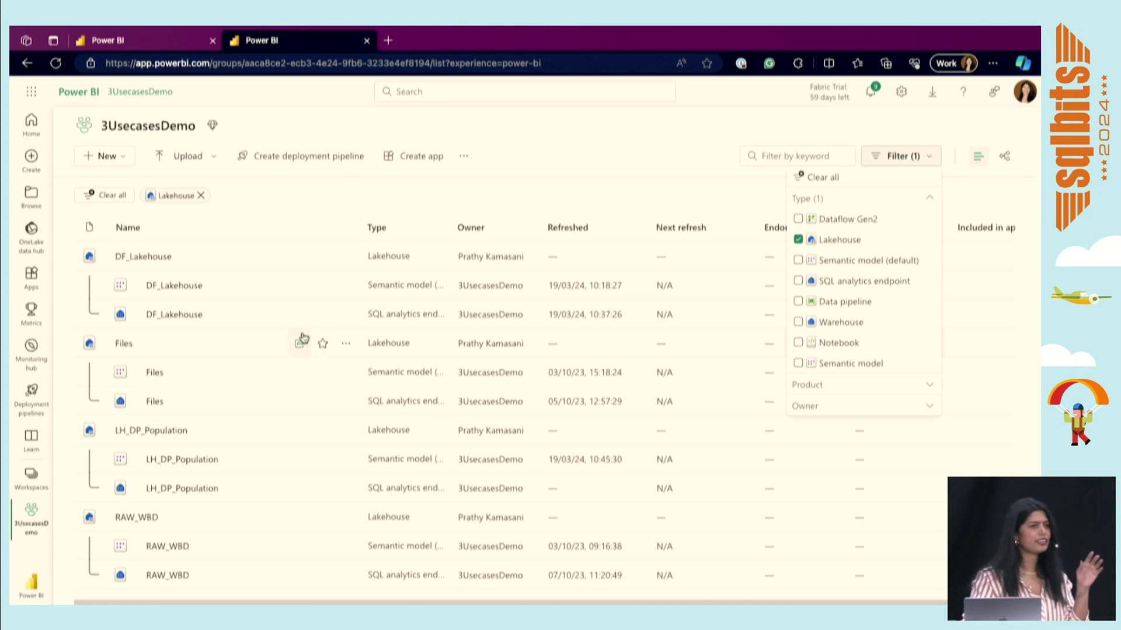
left_click(135, 257)
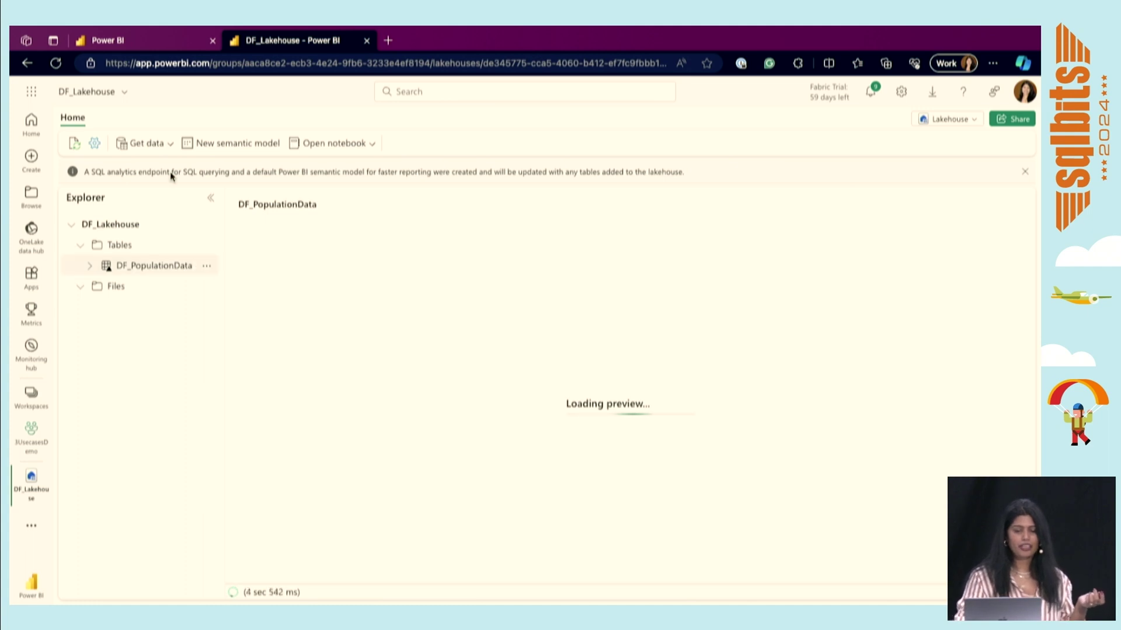
Step: Examine the DF_PopulationData table in the lakehouse and switch to its SQL analytics endpoint
left_click(208, 267)
left_click(330, 250)
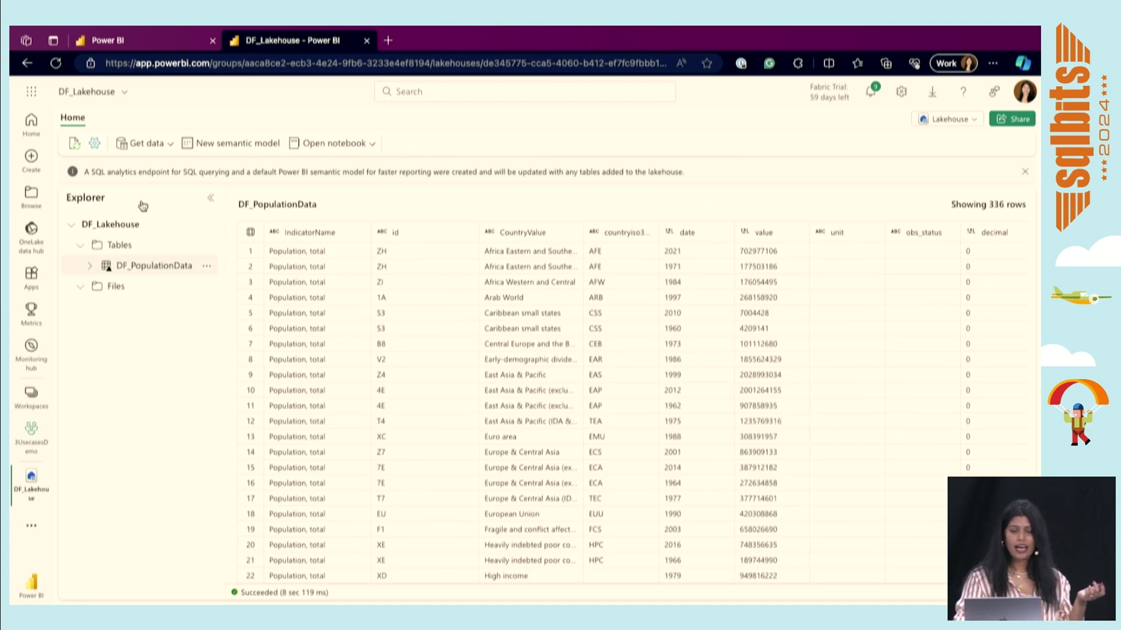
left_click(971, 124)
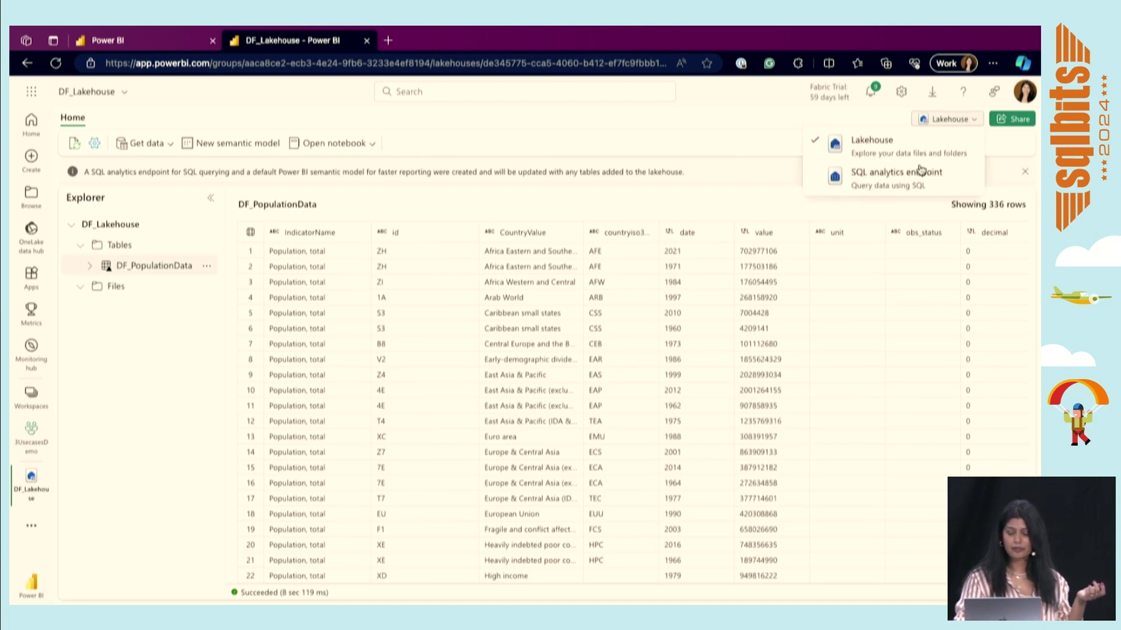
left_click(922, 171)
Step: Examine the actions available for the DF_Lakehouse semantic model in the workspace and close the browser tab showing the SQL analytics endpoint
left_click(111, 40)
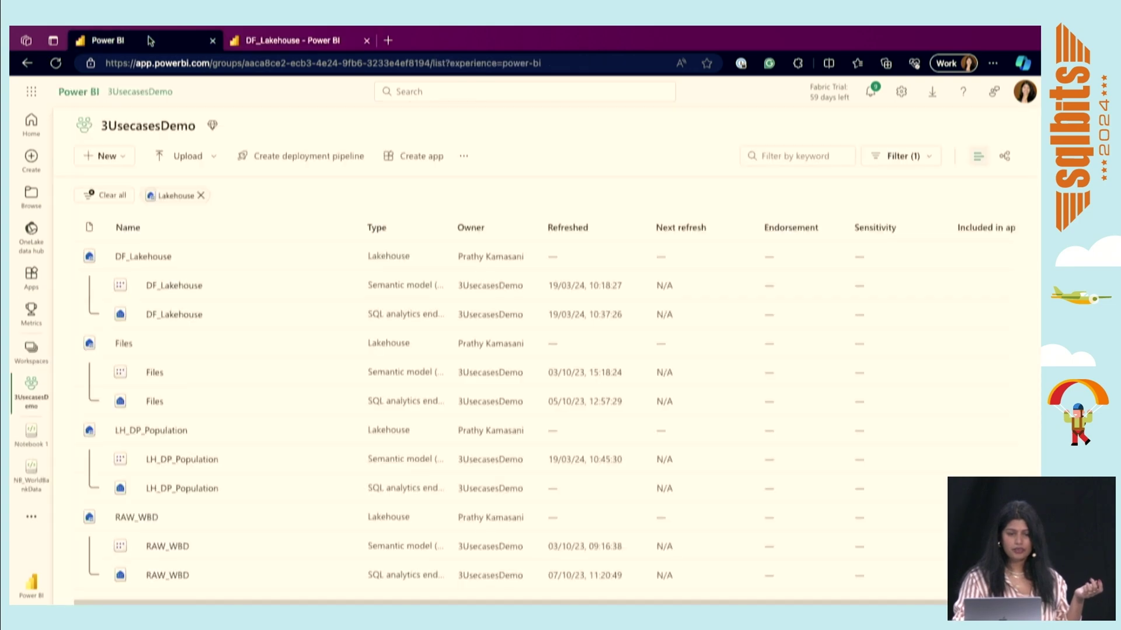
left_click(347, 286)
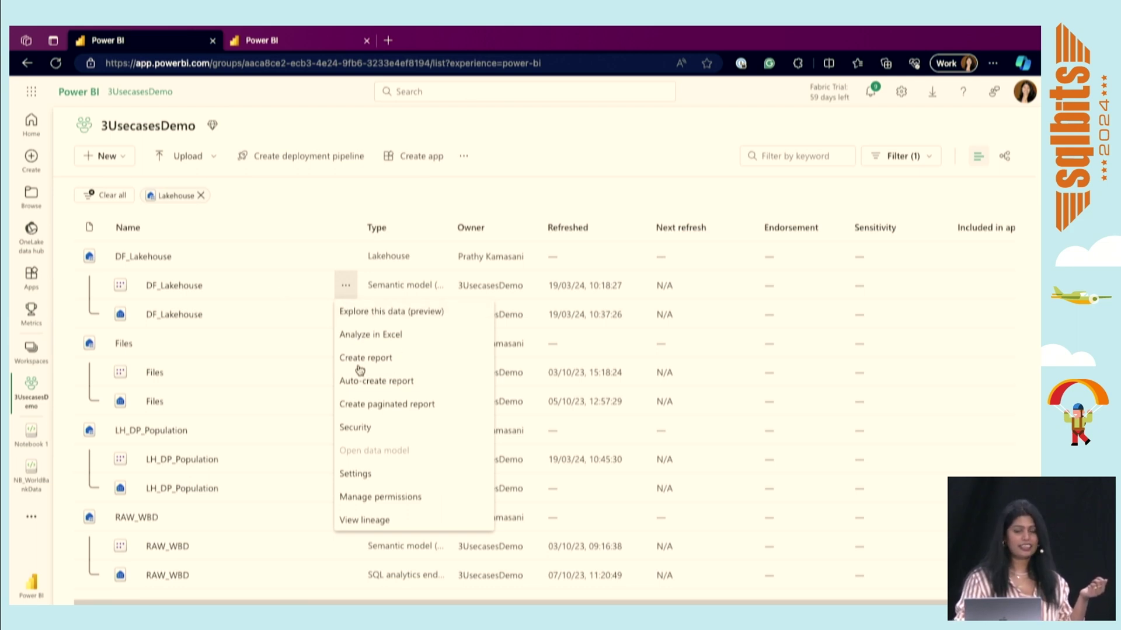
left_click(277, 42)
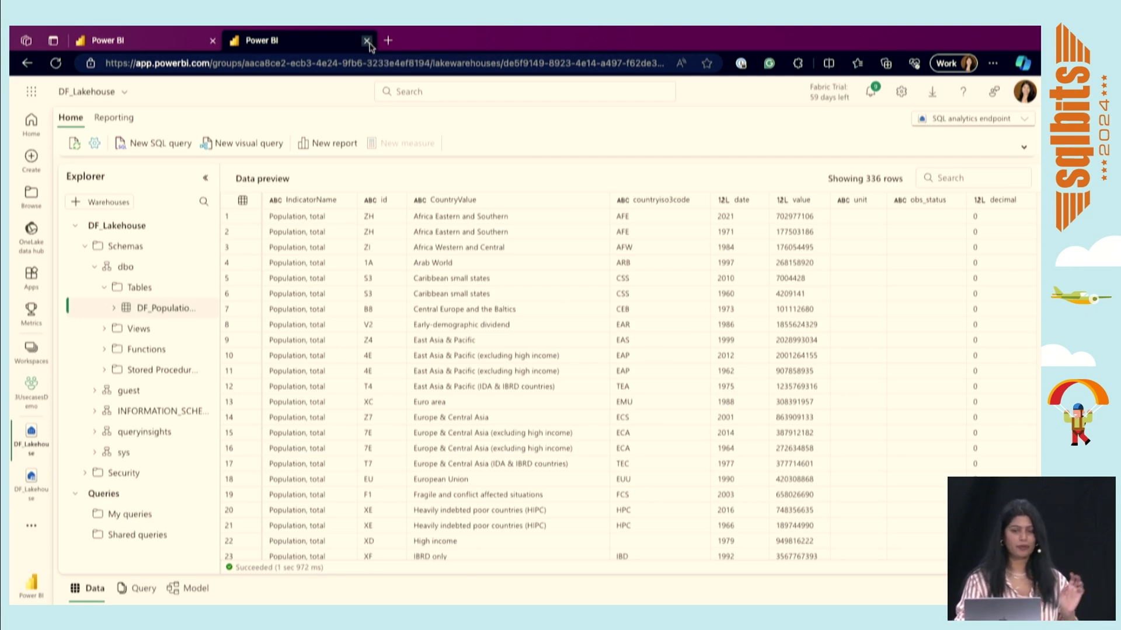
left_click(367, 40)
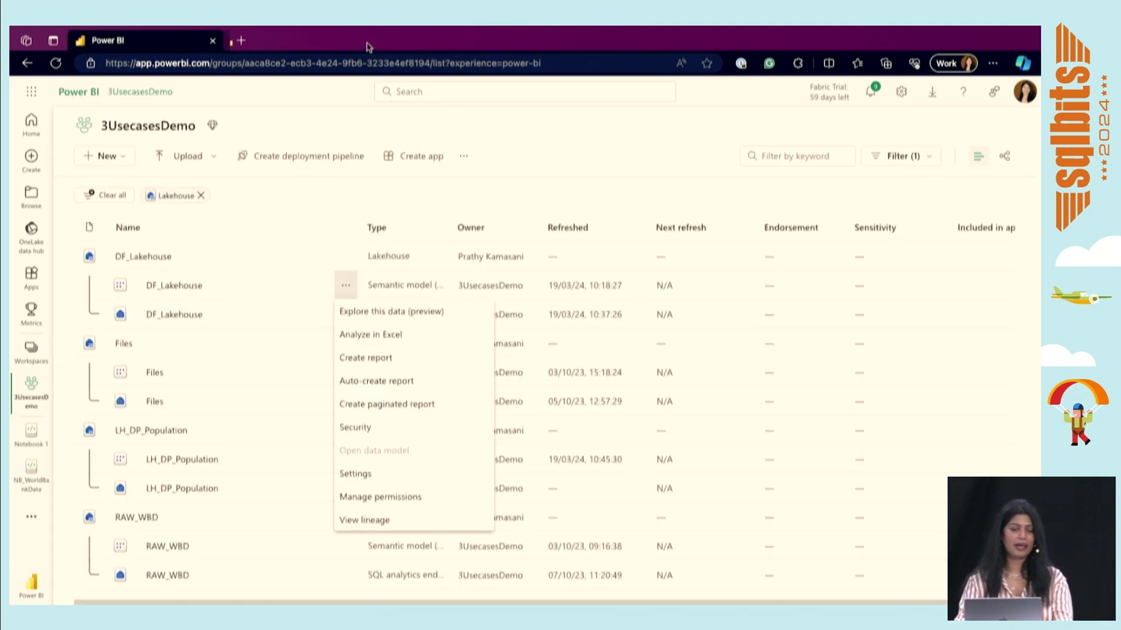
left_click(527, 195)
key("ctrl+Left")
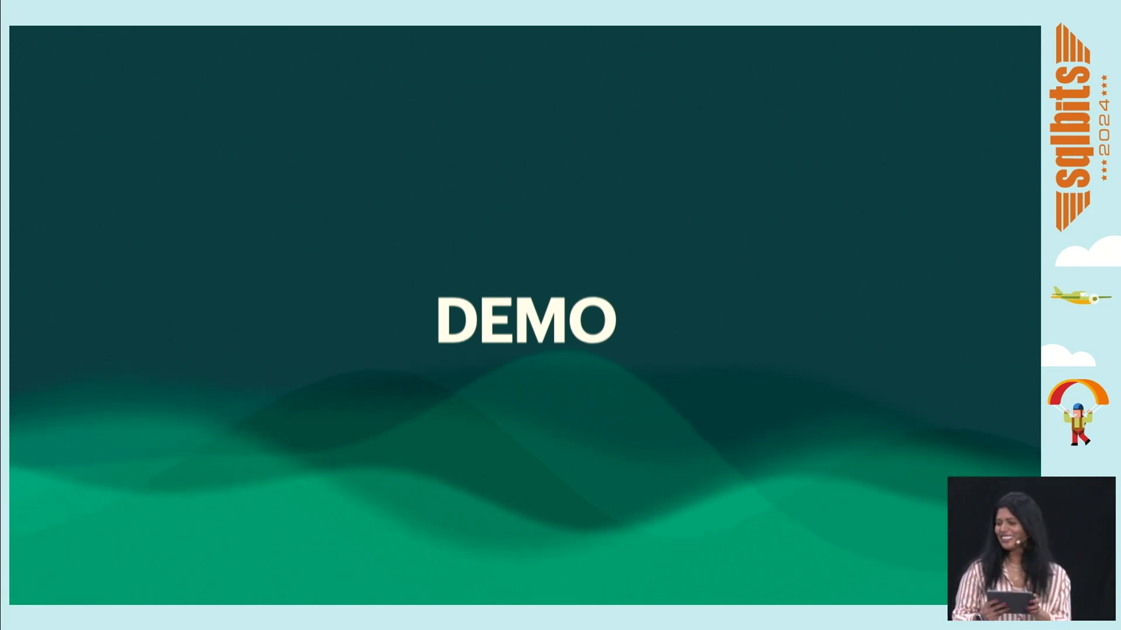
key("Right")
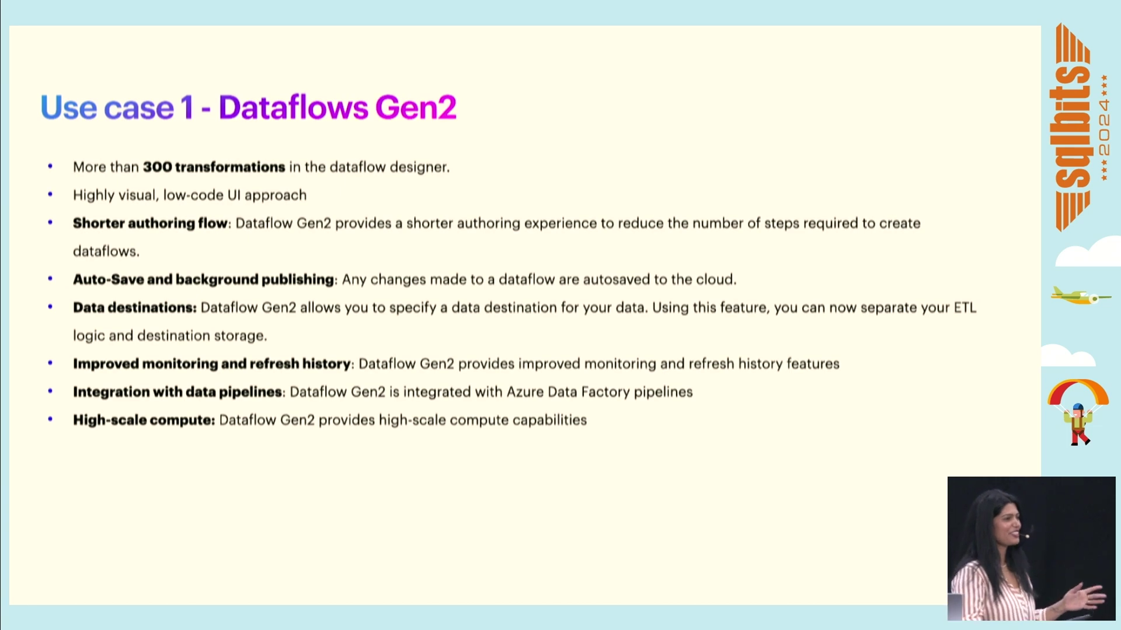
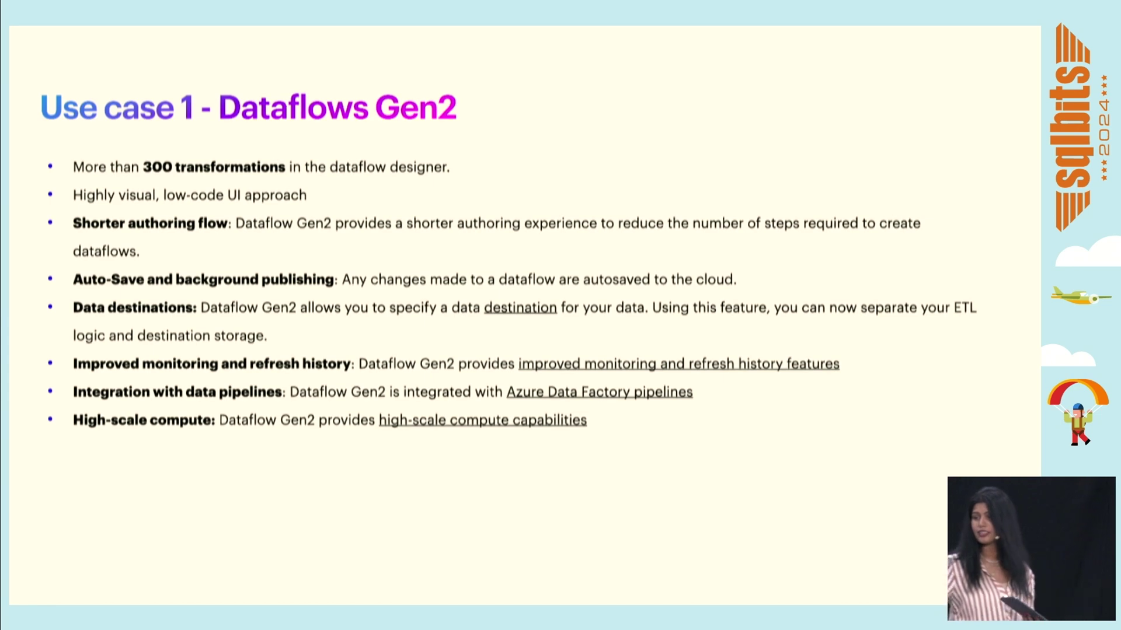
key("Right")
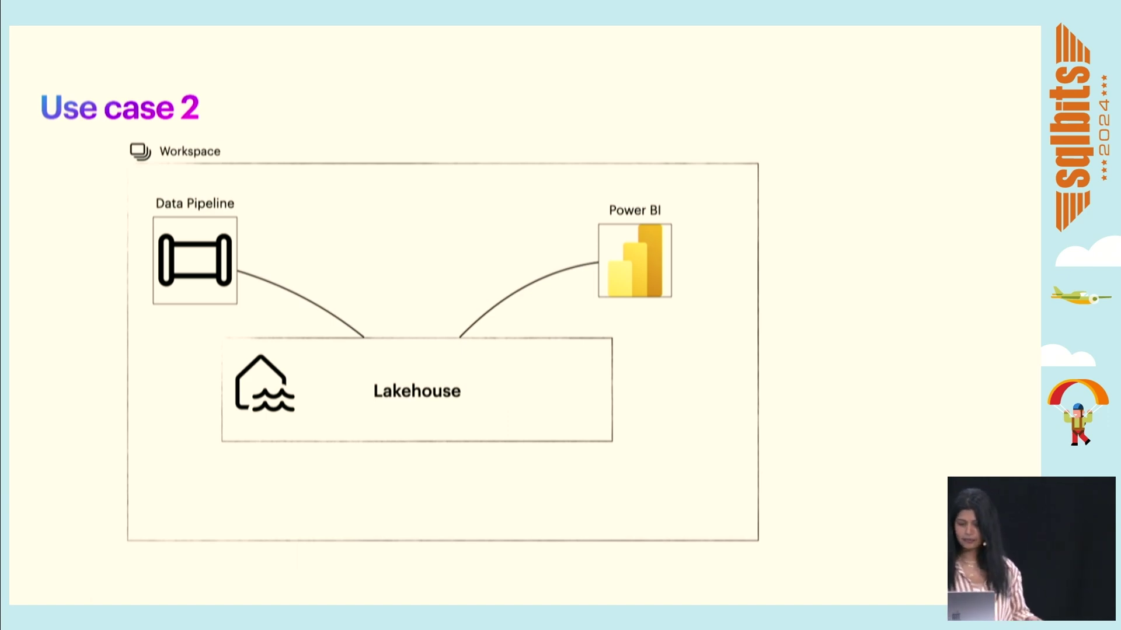
key("Right")
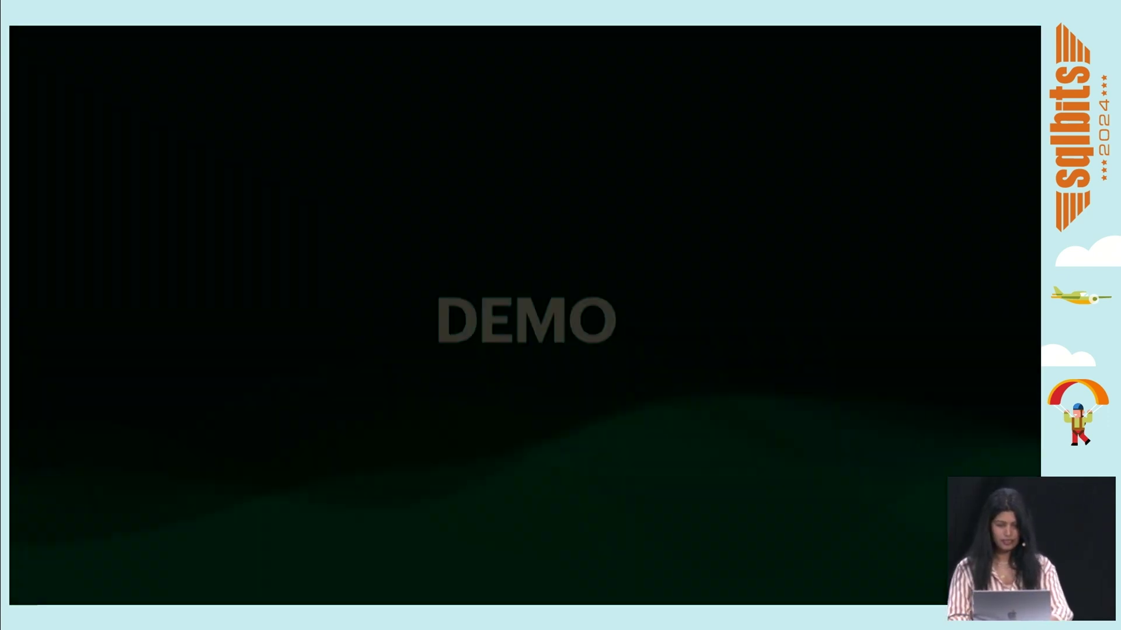
key("Left")
key("Escape")
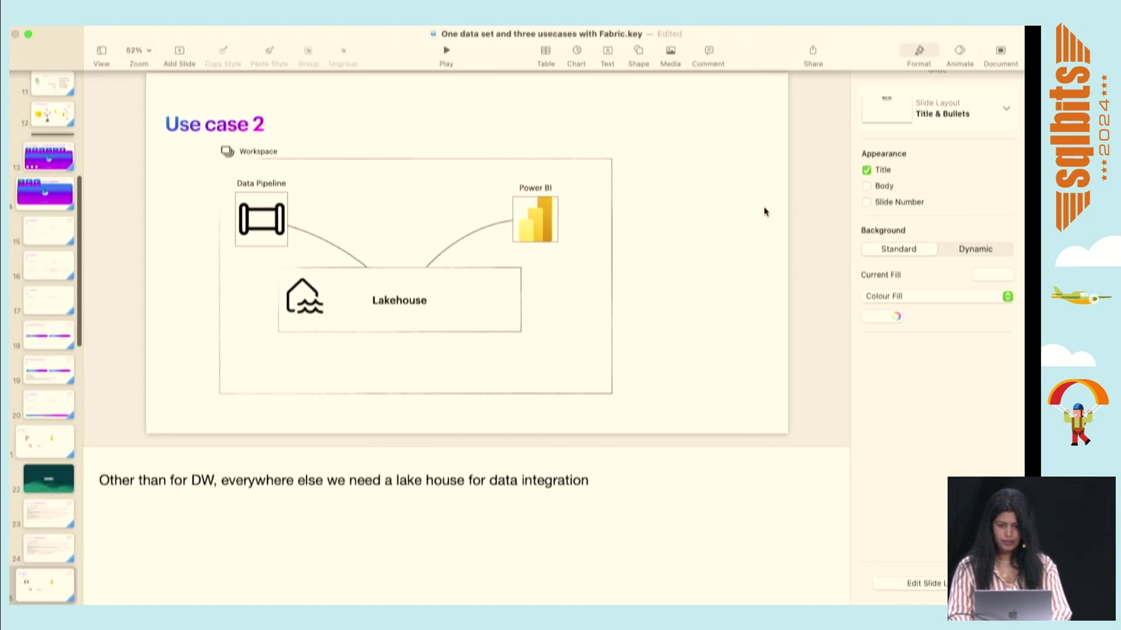
Step: Return to the browser, close the Demo1_DF_Population refresh details, and remove the Dataflow Gen2 filter from the workspace
key("super+Tab")
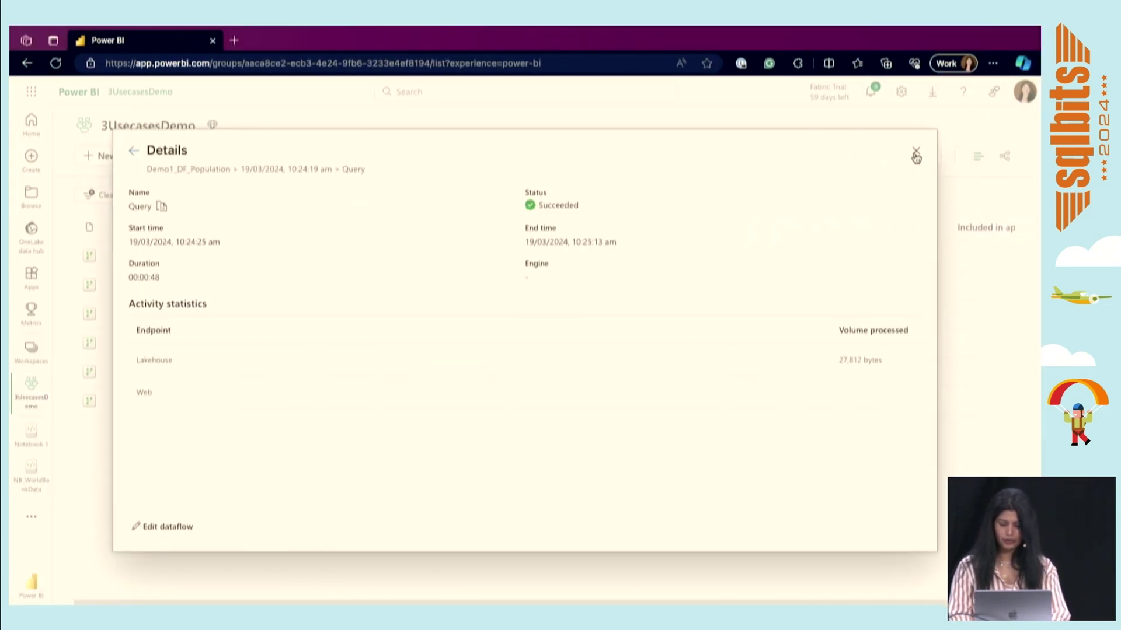
left_click(916, 155)
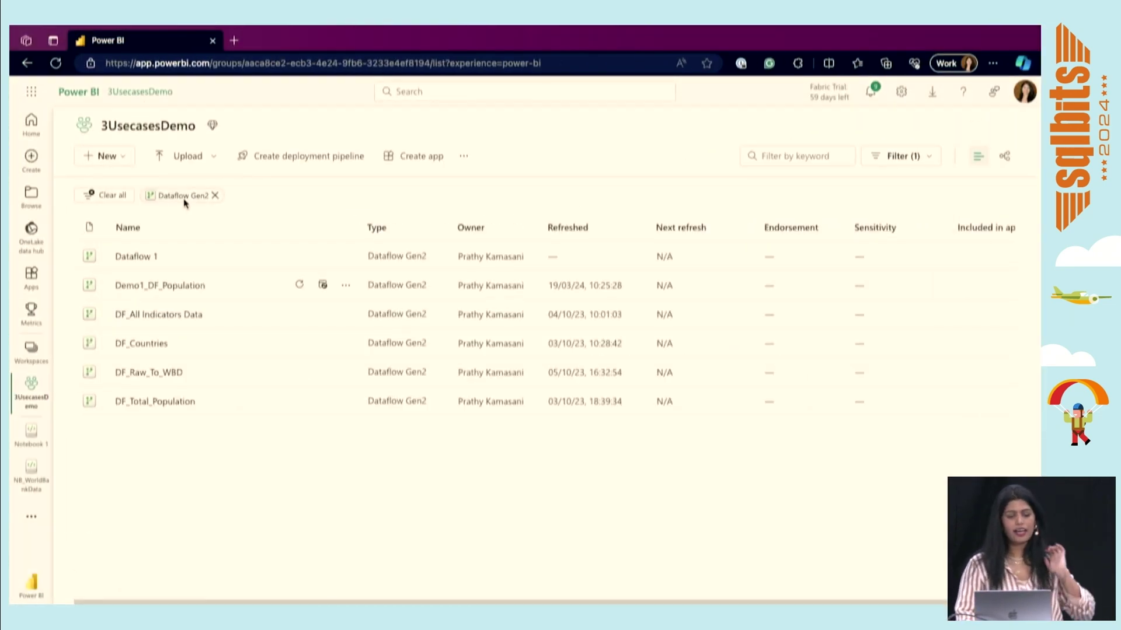
left_click(215, 195)
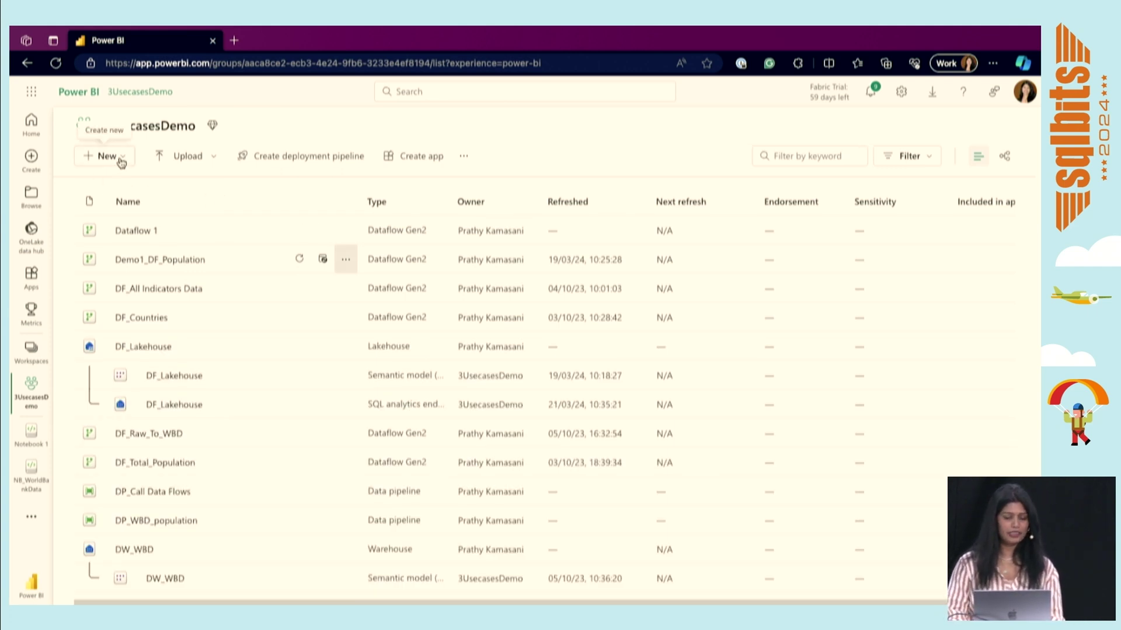
Step: Switch to the Data Factory experience and open the 3UsecasesDemo workspace from its home page
left_click(31, 595)
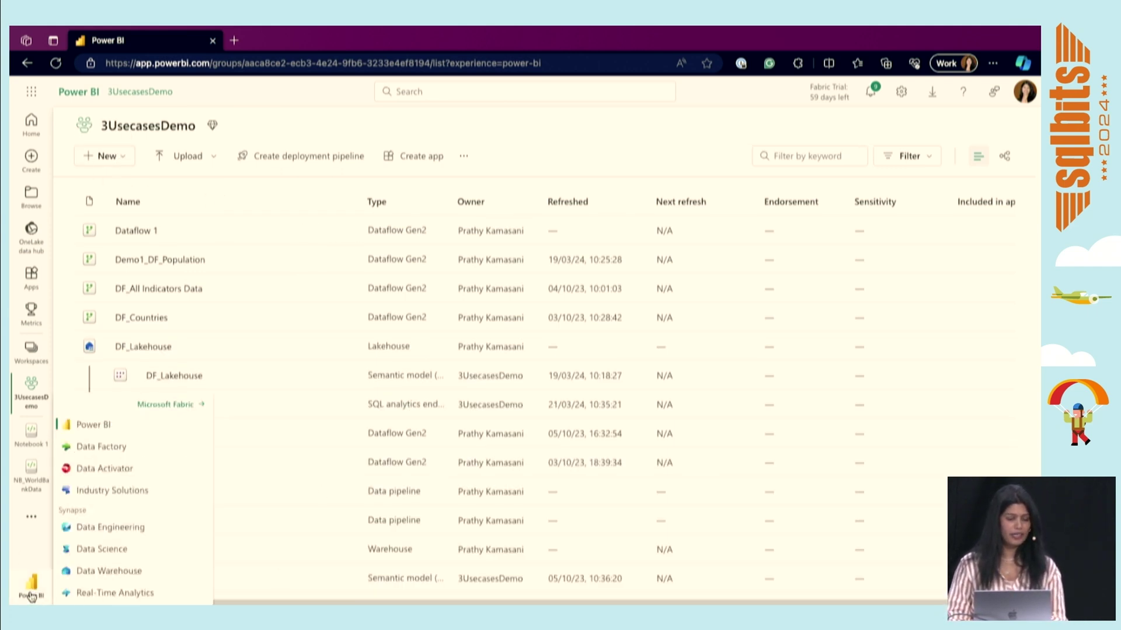
left_click(101, 450)
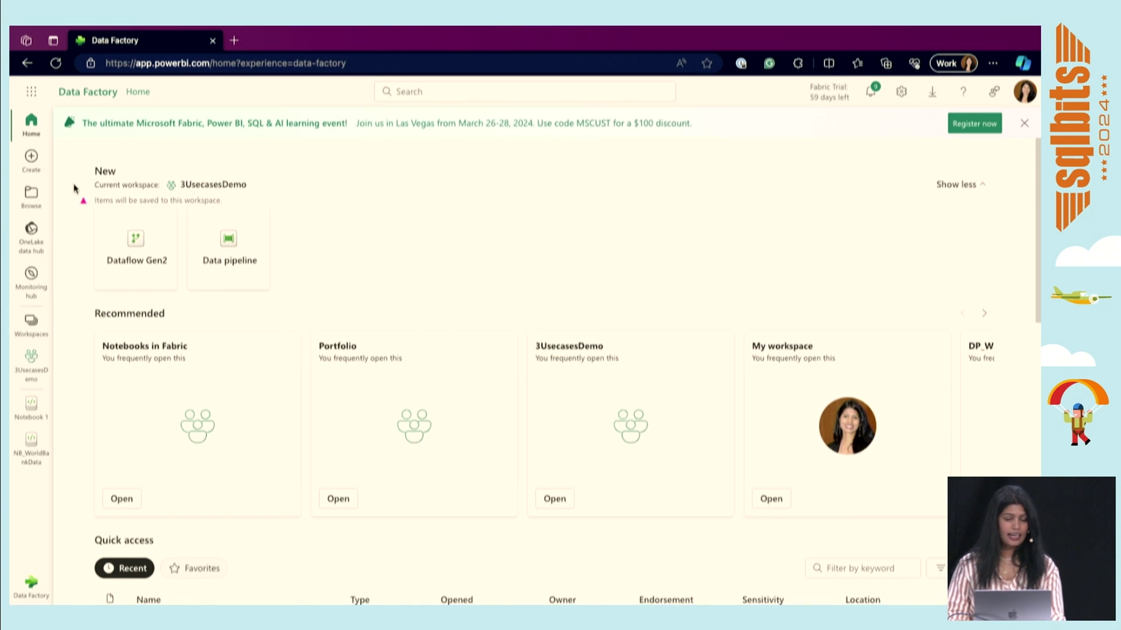
left_click_drag(420, 248, 284, 248)
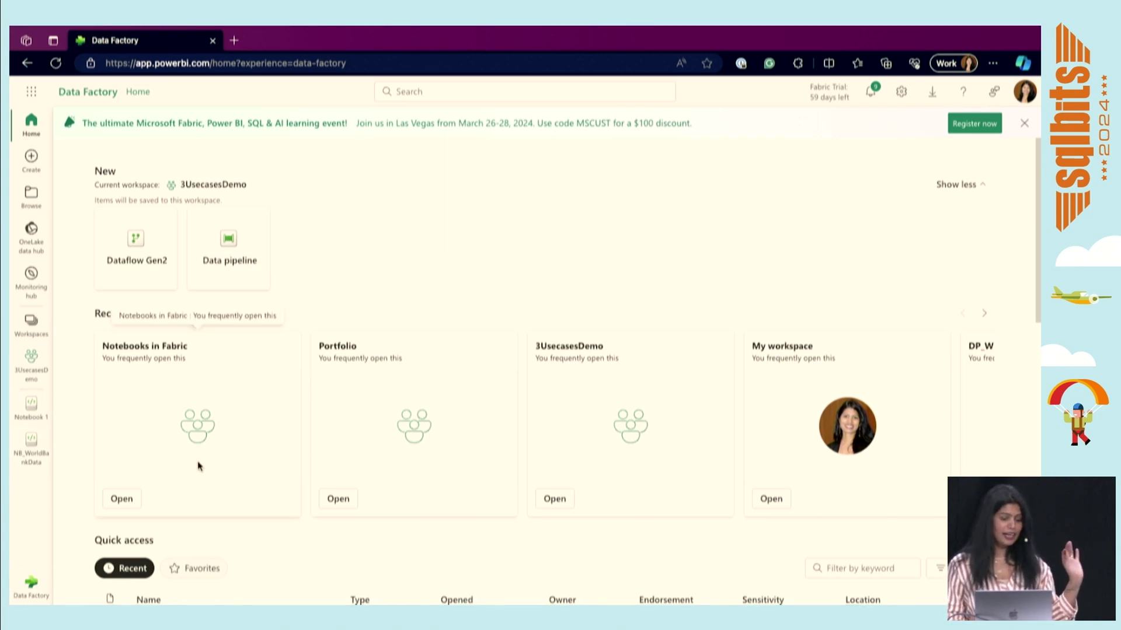
scroll(198, 463, "down", 1)
scroll(192, 473, "down", 1)
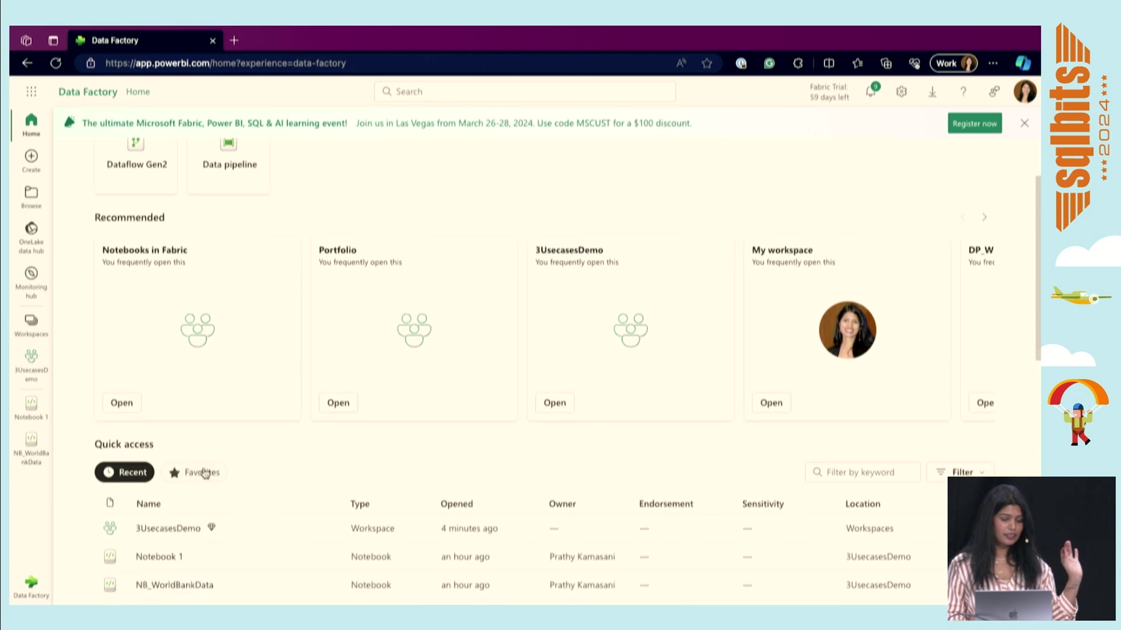
left_click(175, 528)
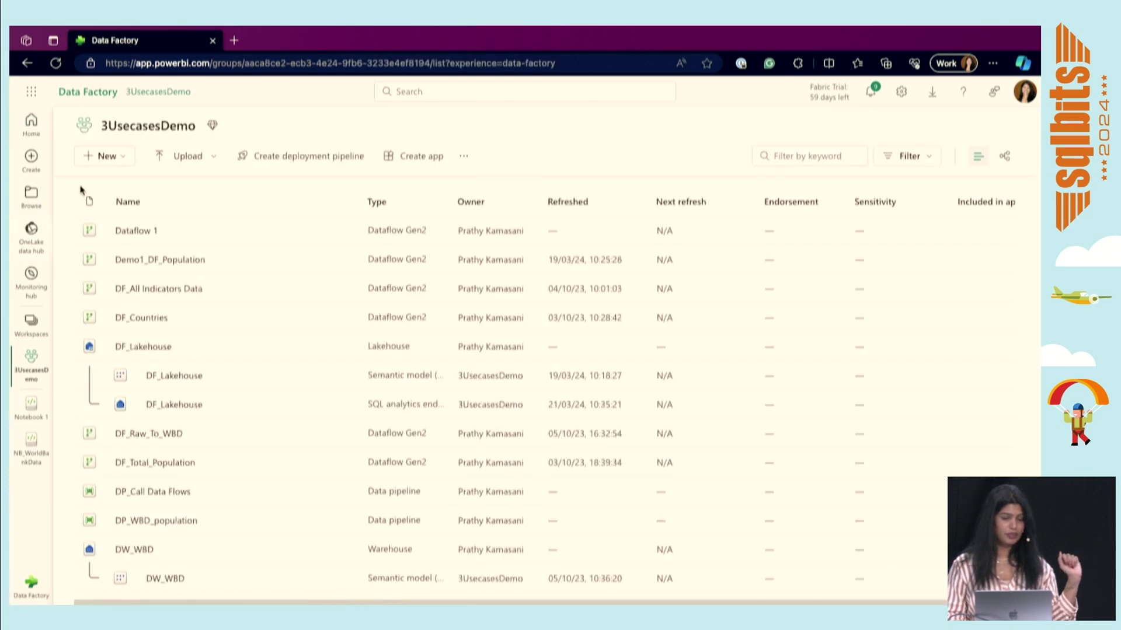
Step: Create a new data pipeline in the 3UsecasesDemo workspace, keeping the suggested name
left_click(116, 158)
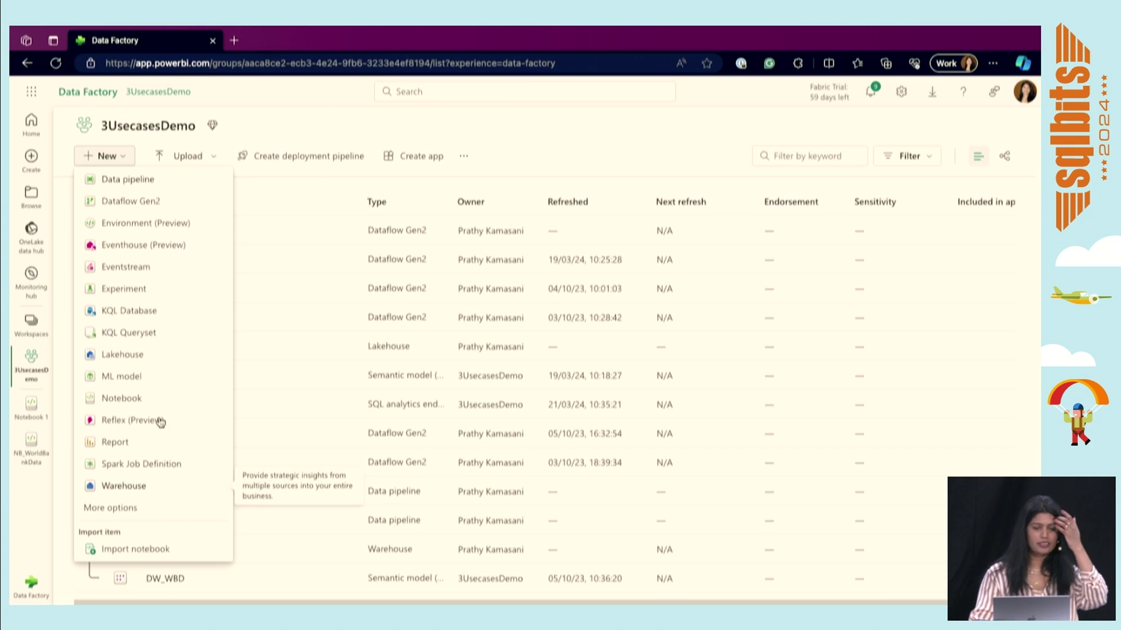
left_click(158, 179)
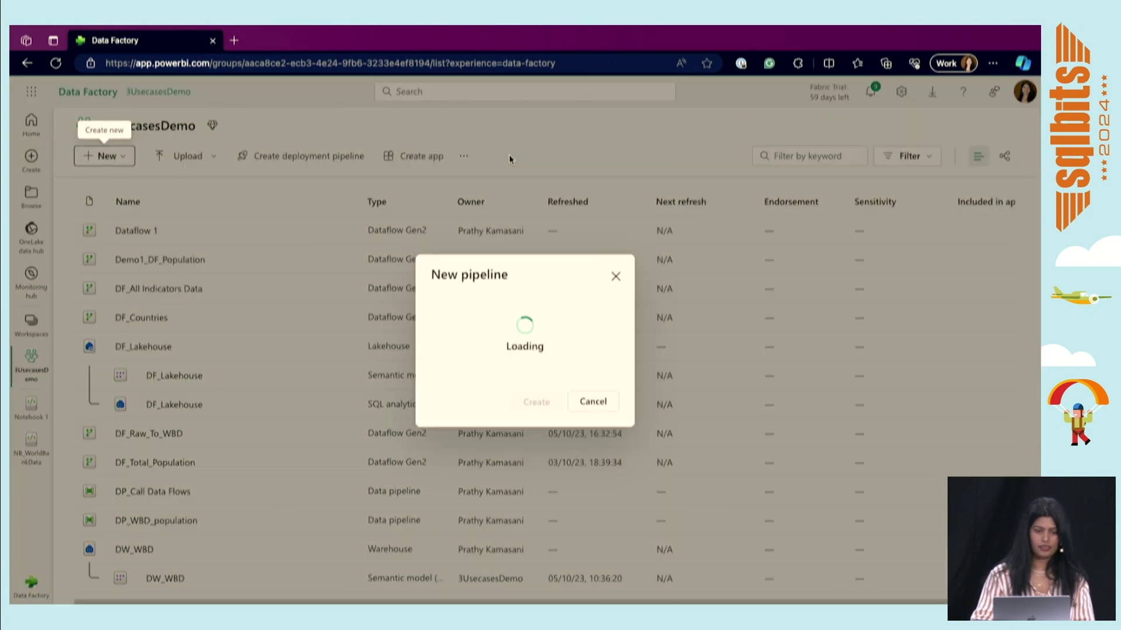
left_click(533, 405)
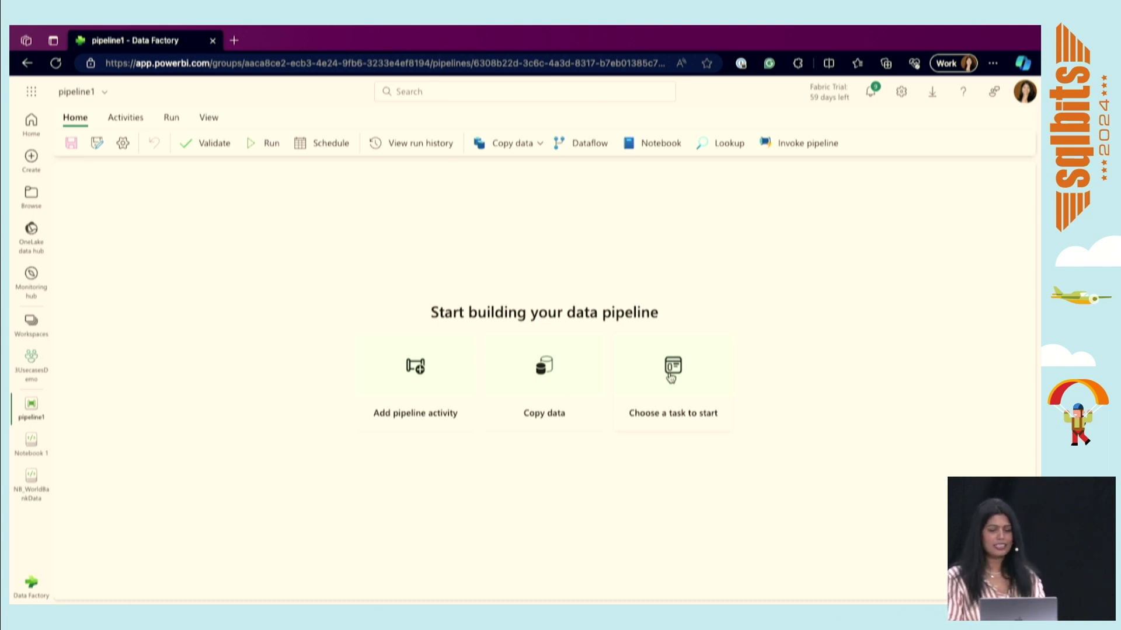
Step: Examine the pipeline template for copying data from ADLS Gen2 to a Lakehouse table and leave the templates without applying one
left_click(671, 378)
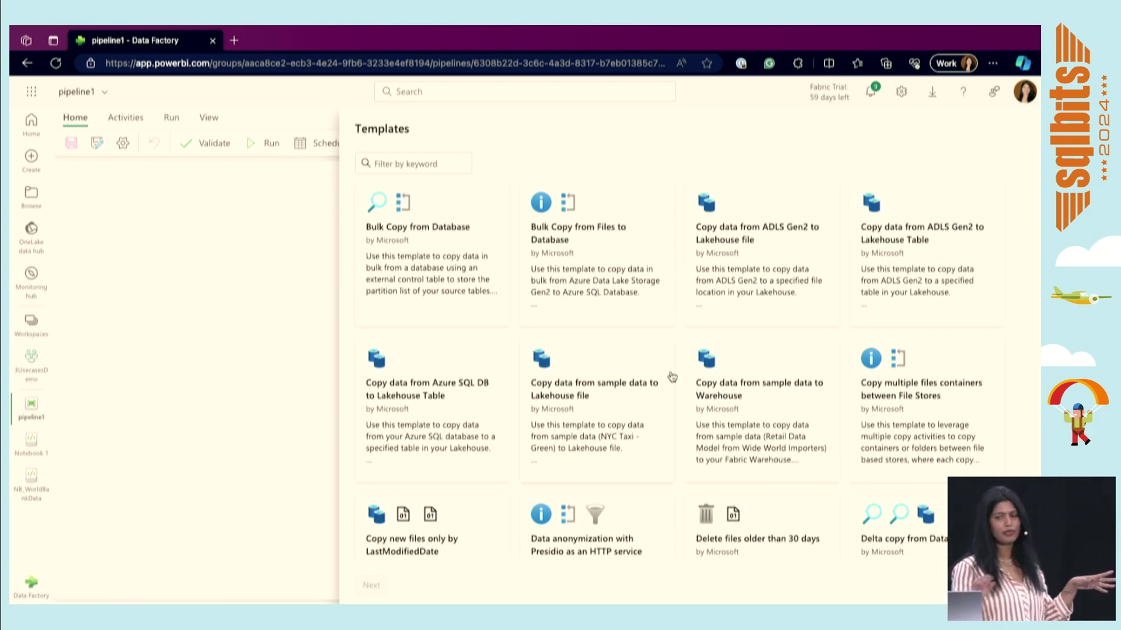
left_click(918, 241)
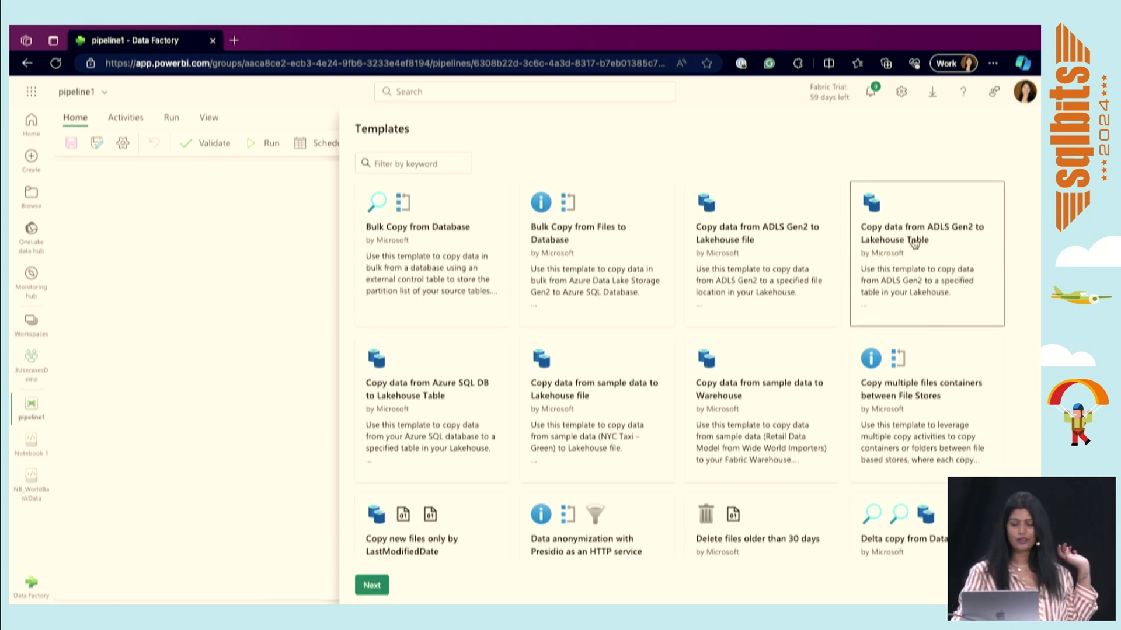
left_click(368, 593)
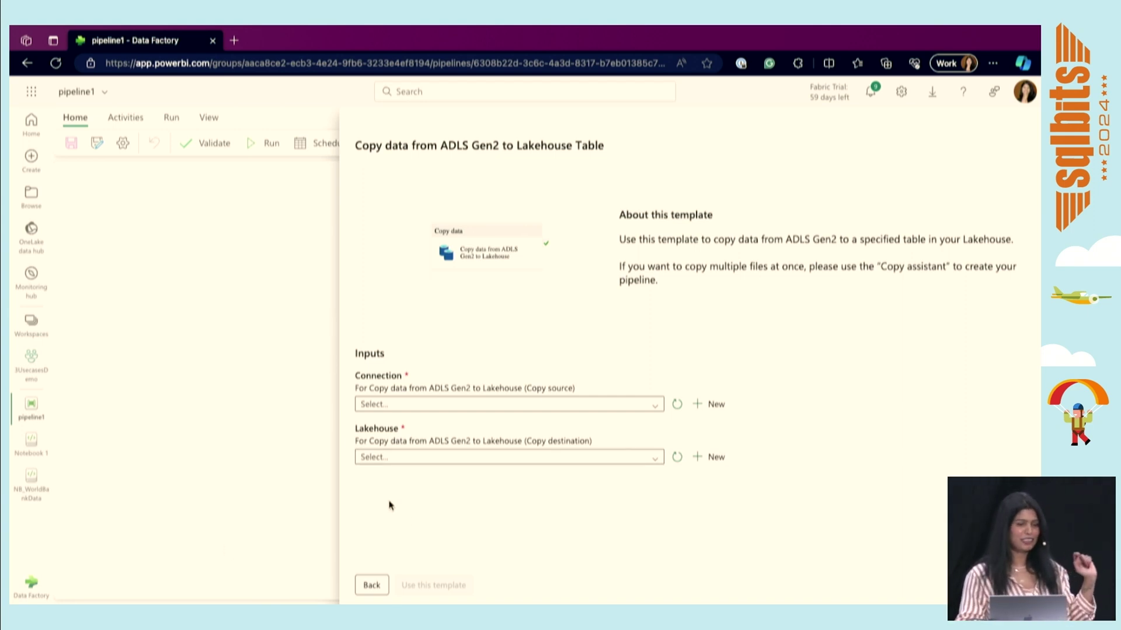
left_click(371, 585)
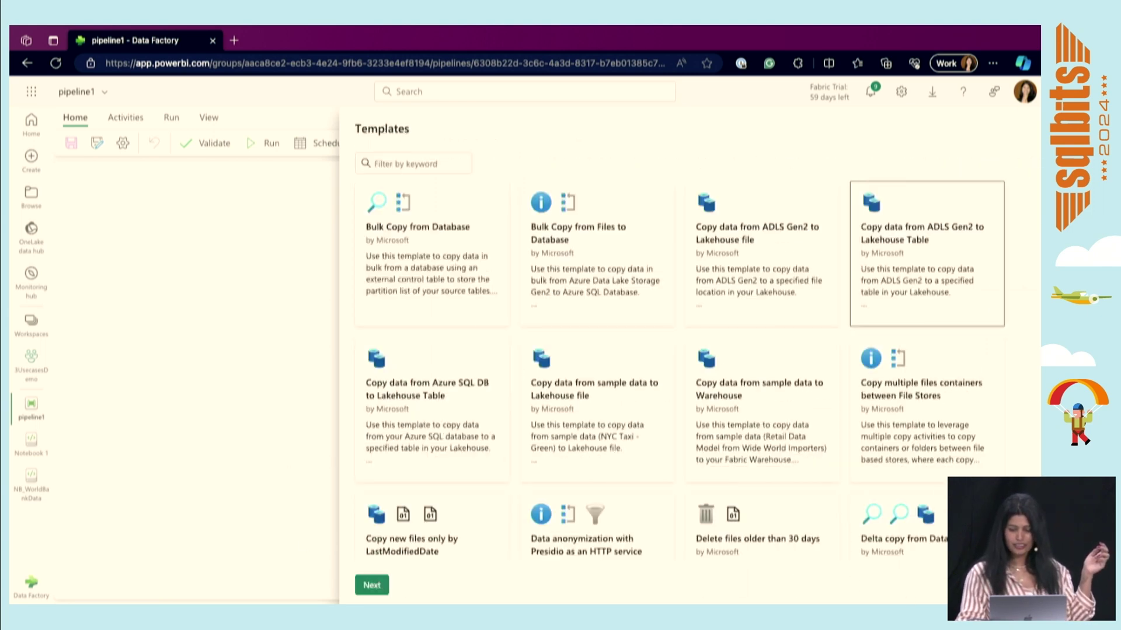
key("Escape")
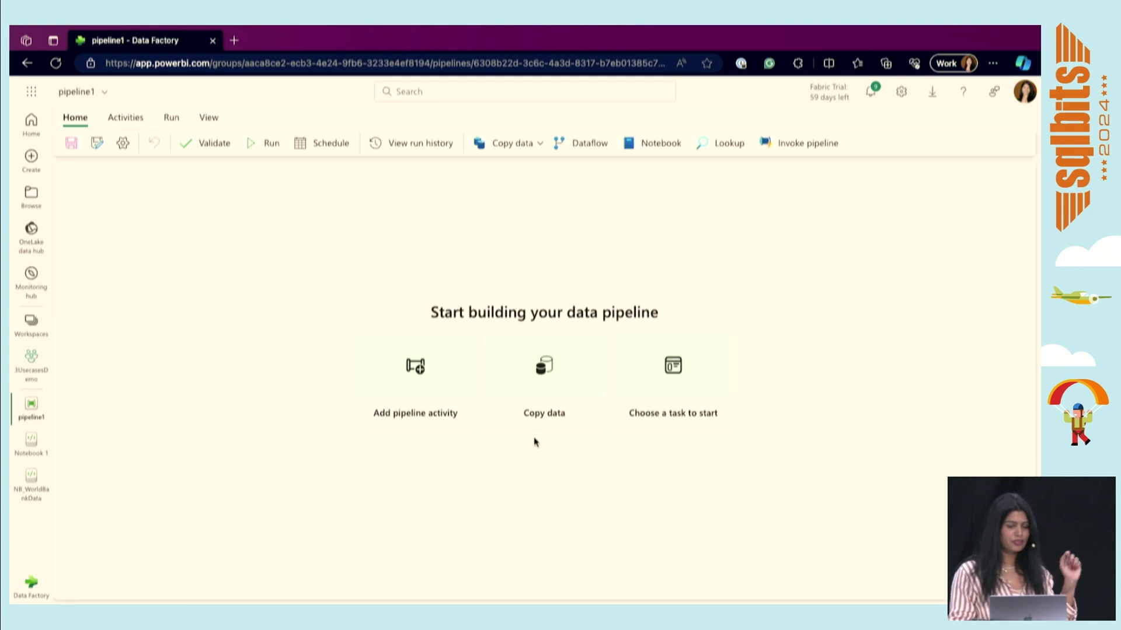
left_click(423, 374)
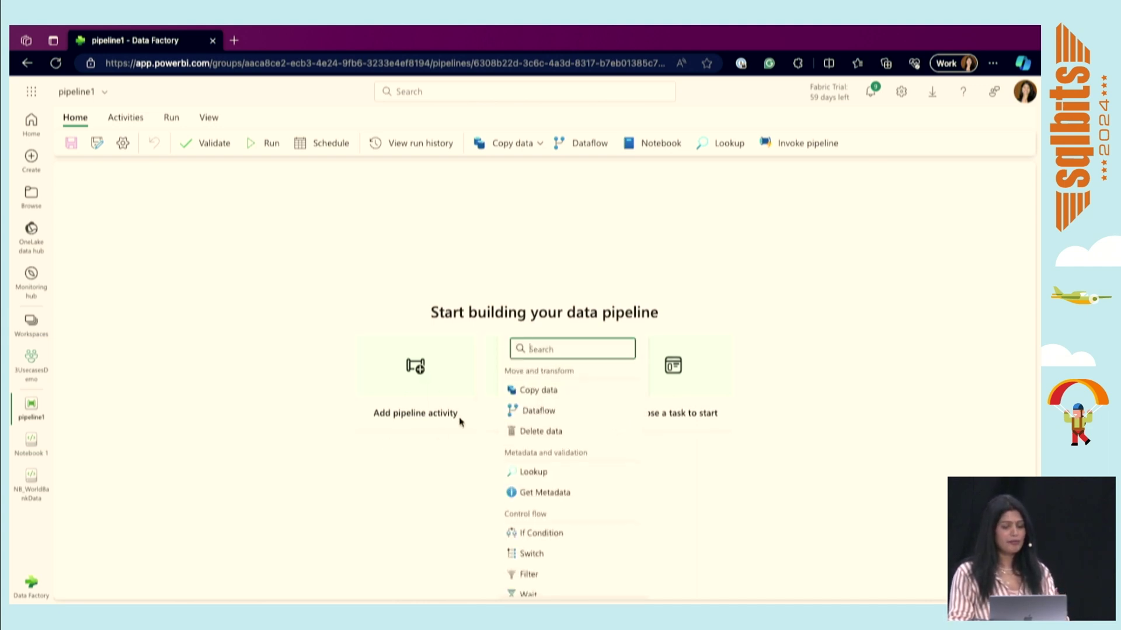
left_click(534, 391)
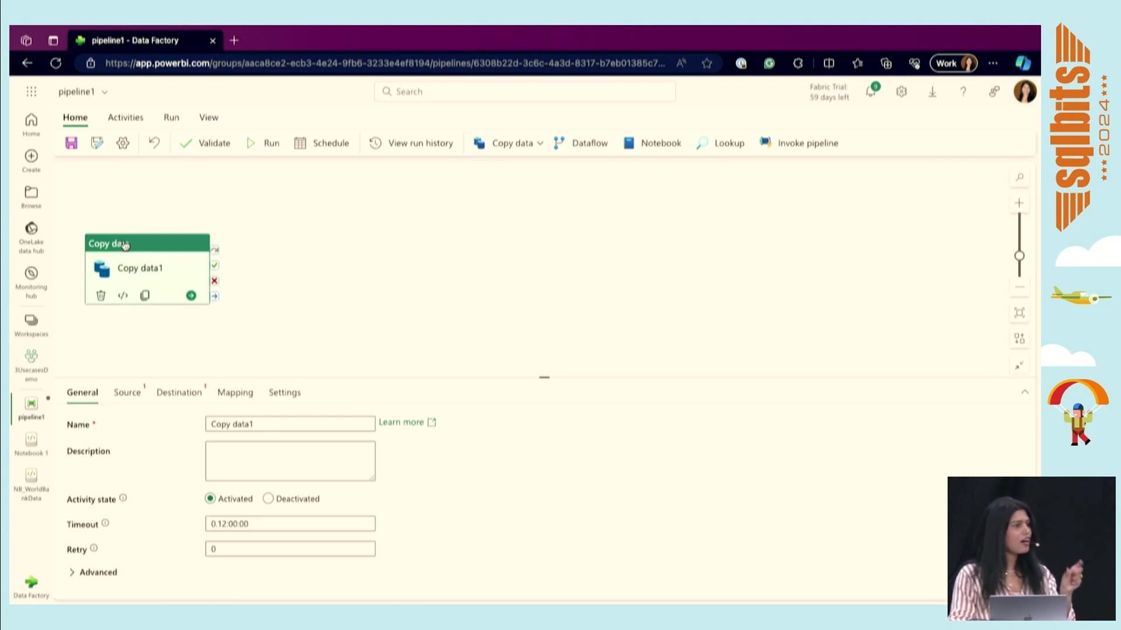
left_click(328, 264)
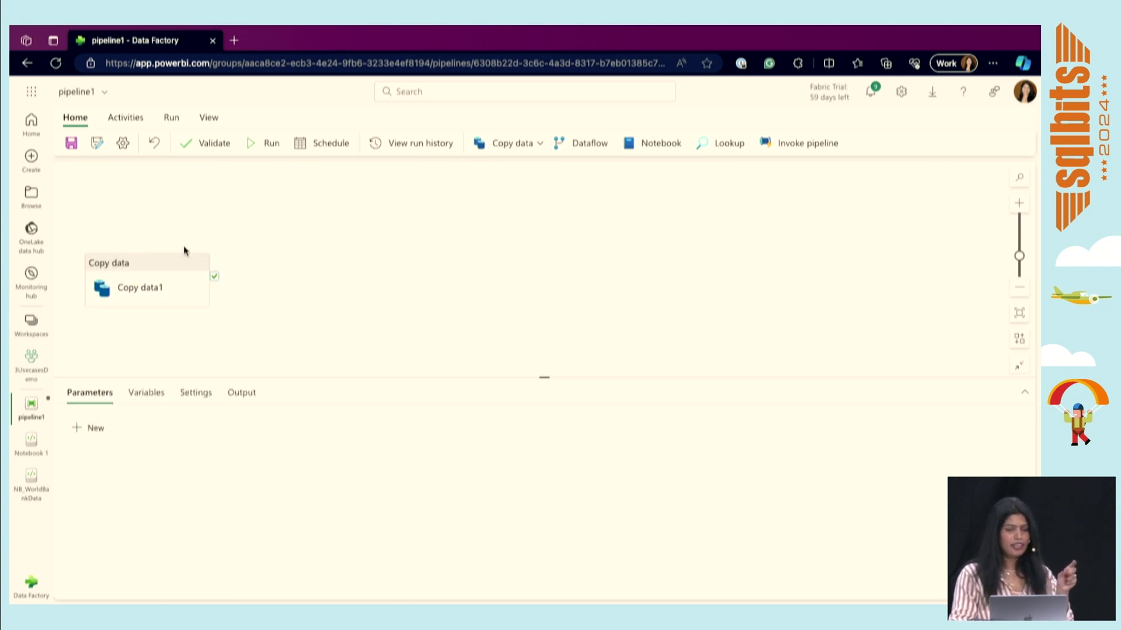
left_click(160, 266)
key("Delete")
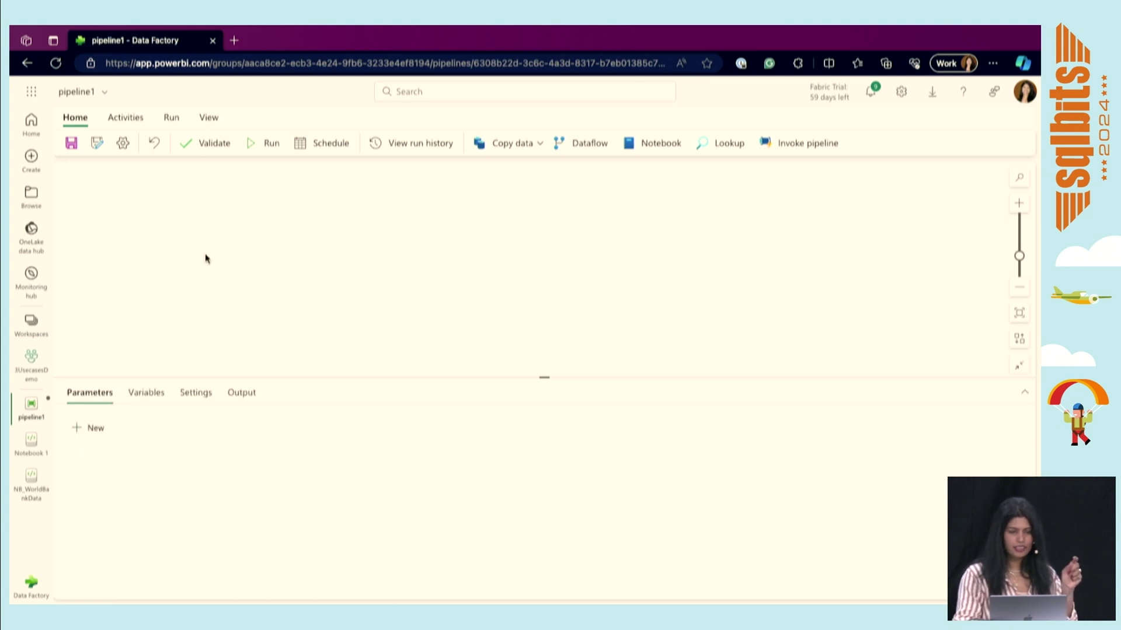
Step: Start the copy assistant and choose the existing workspace lakehouse Files as the data source
left_click(532, 144)
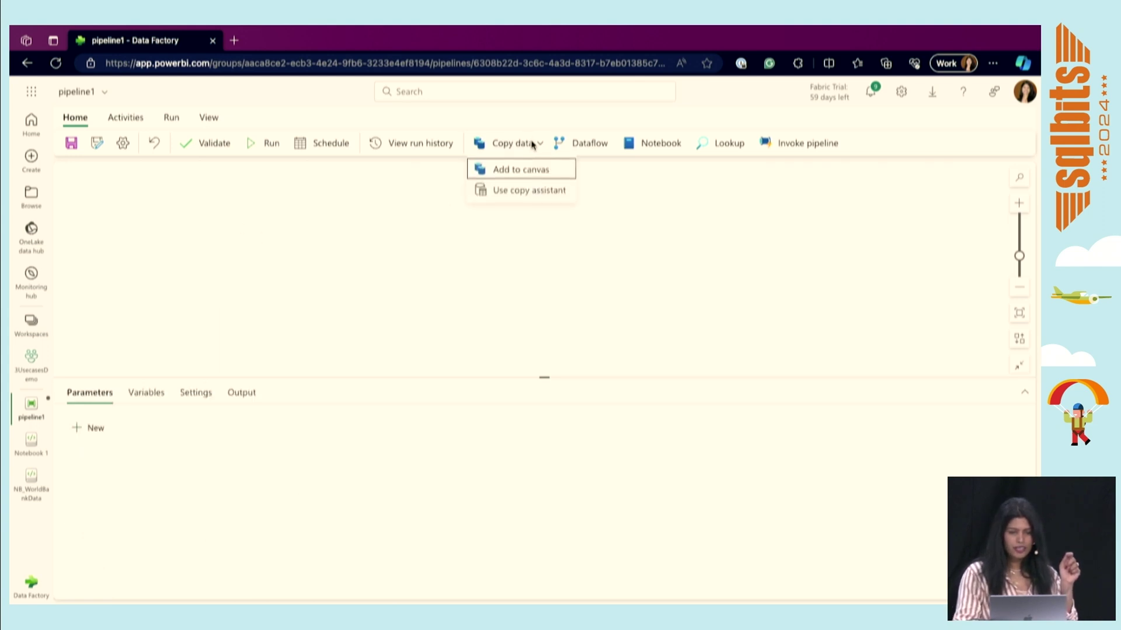
left_click(524, 193)
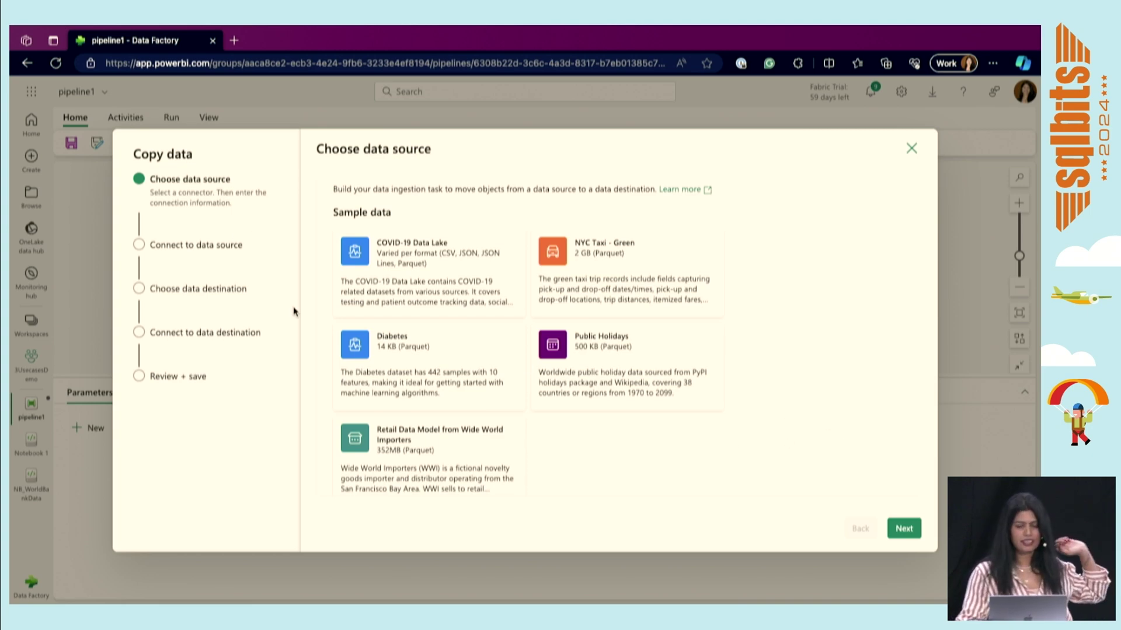
left_click(902, 530)
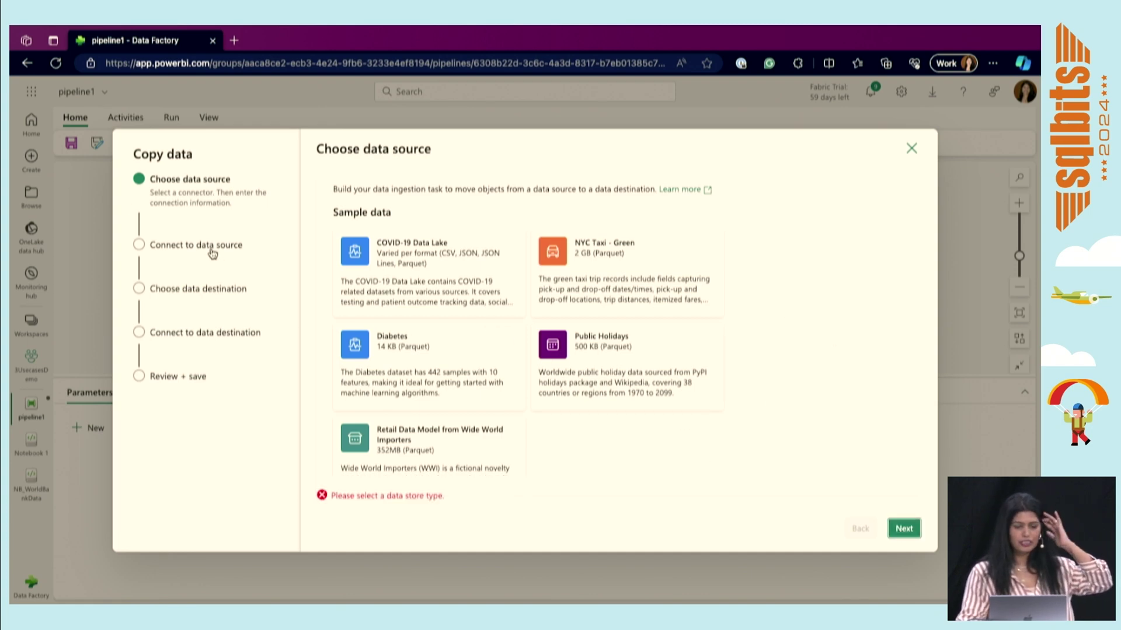
scroll(815, 322, "down", 1)
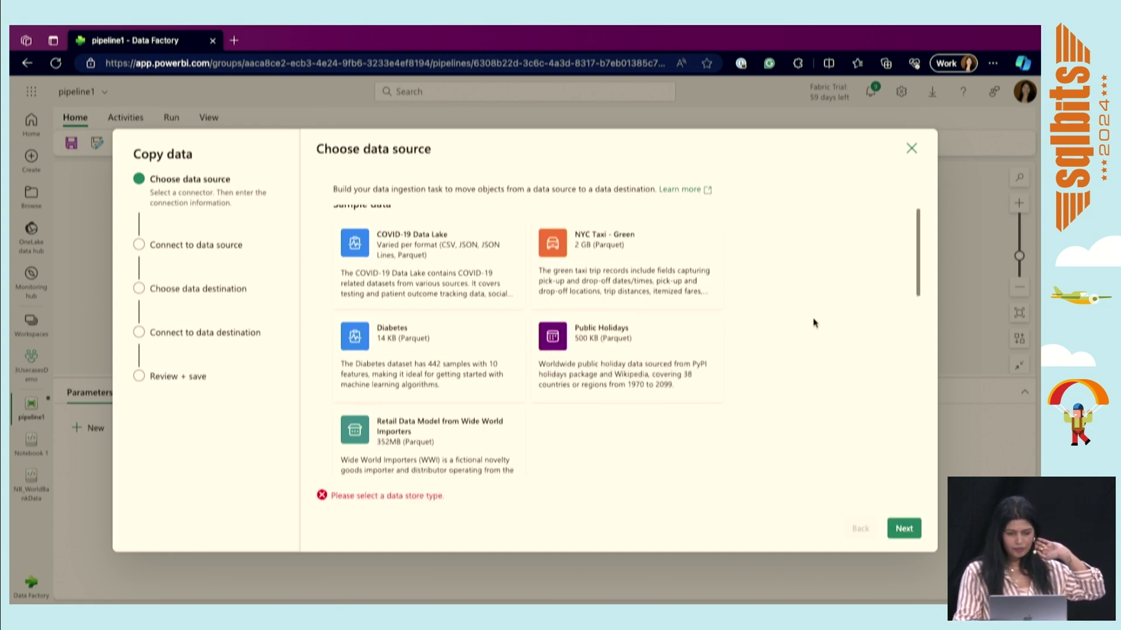
scroll(815, 322, "down", 4)
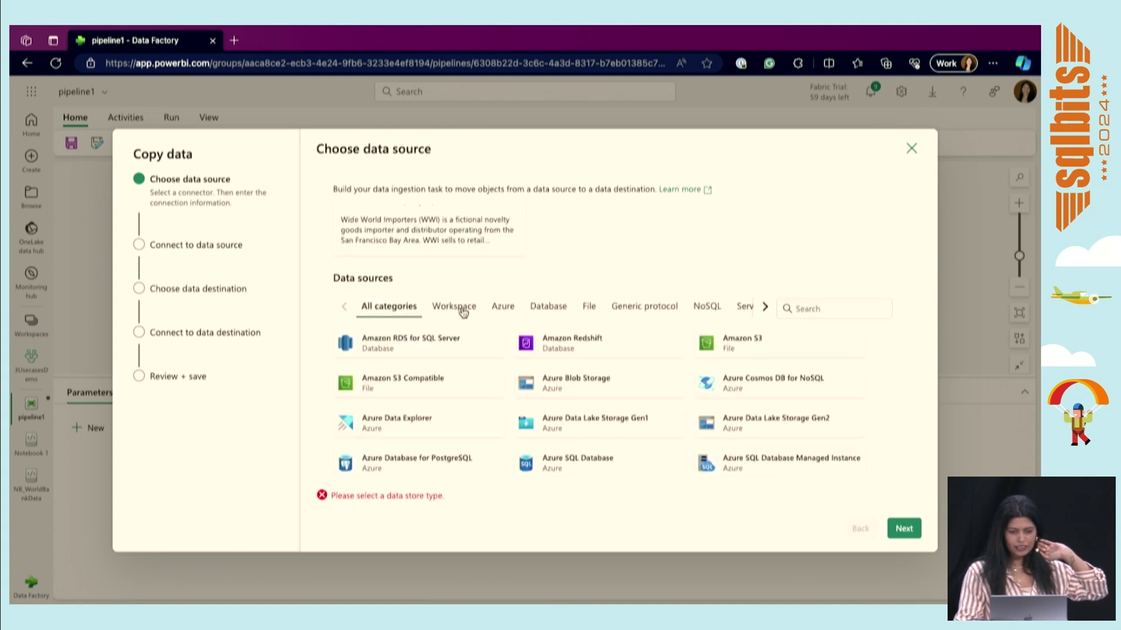
left_click(454, 307)
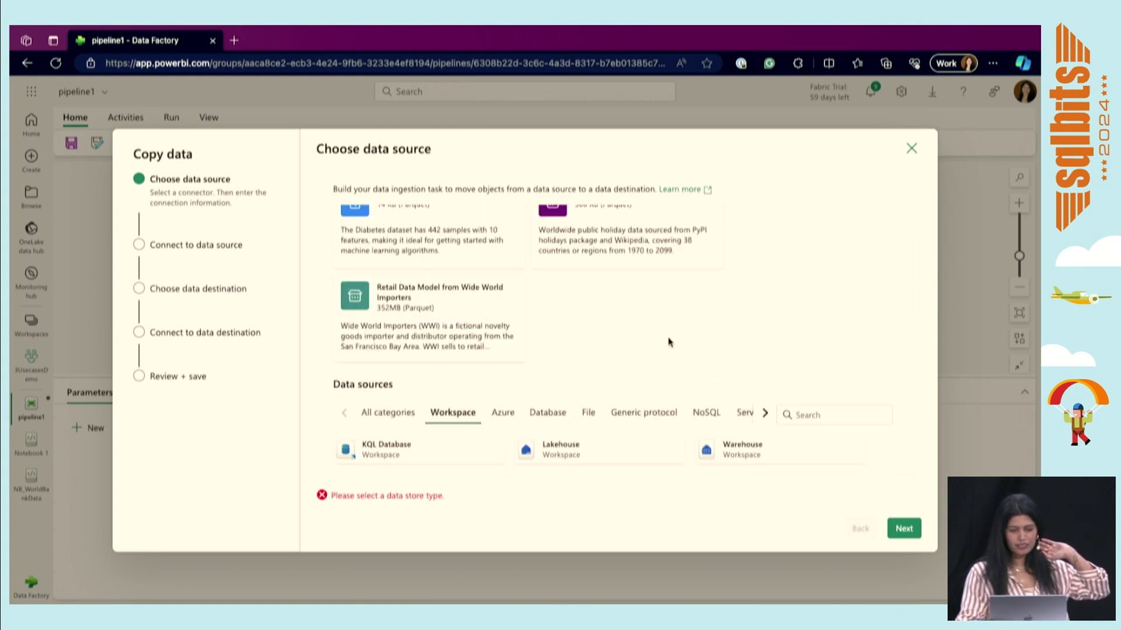
left_click(588, 446)
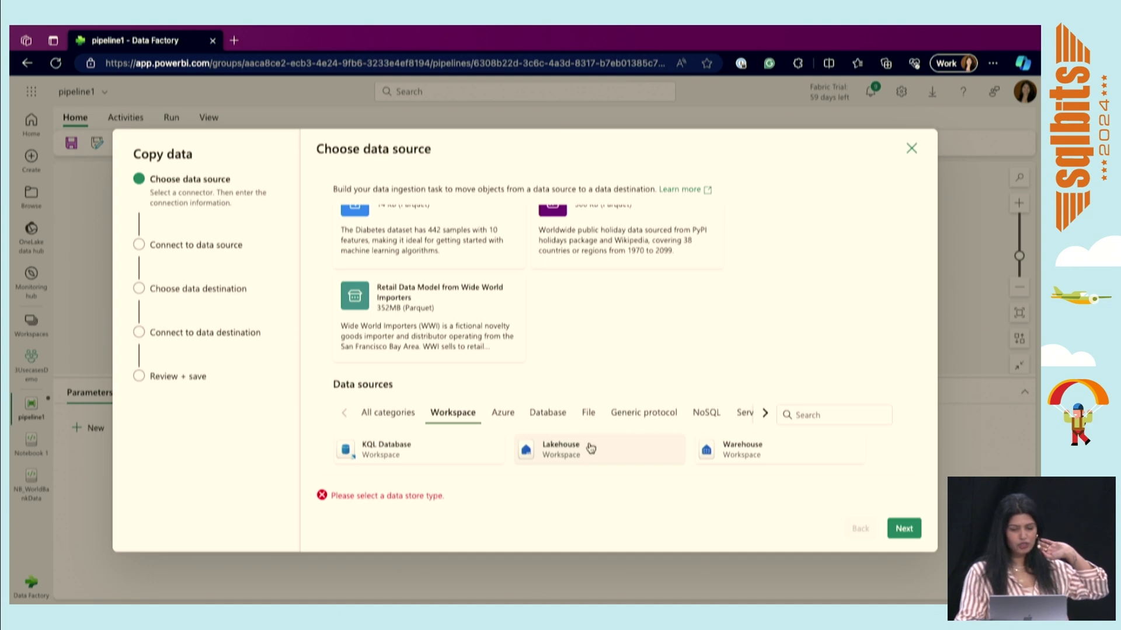
left_click(906, 527)
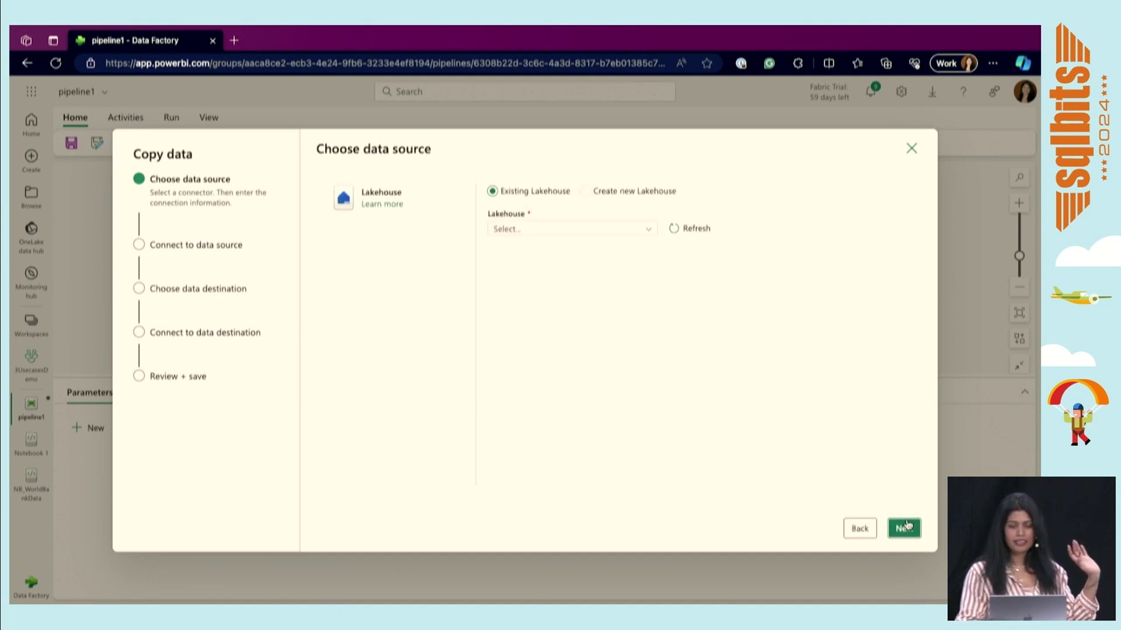
left_click(570, 228)
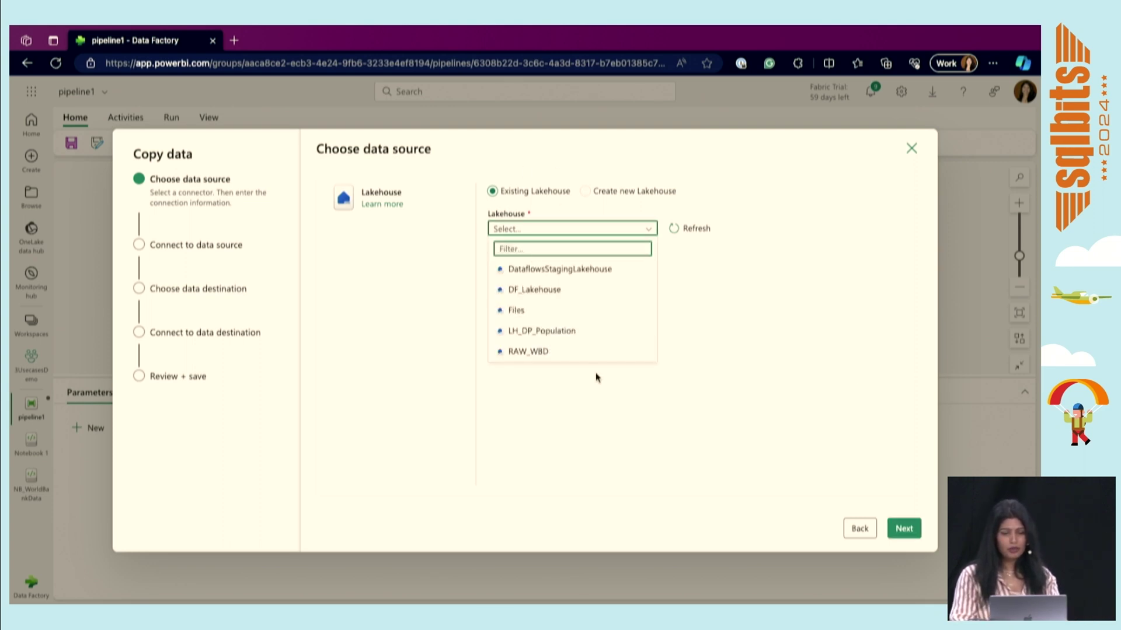
left_click(511, 310)
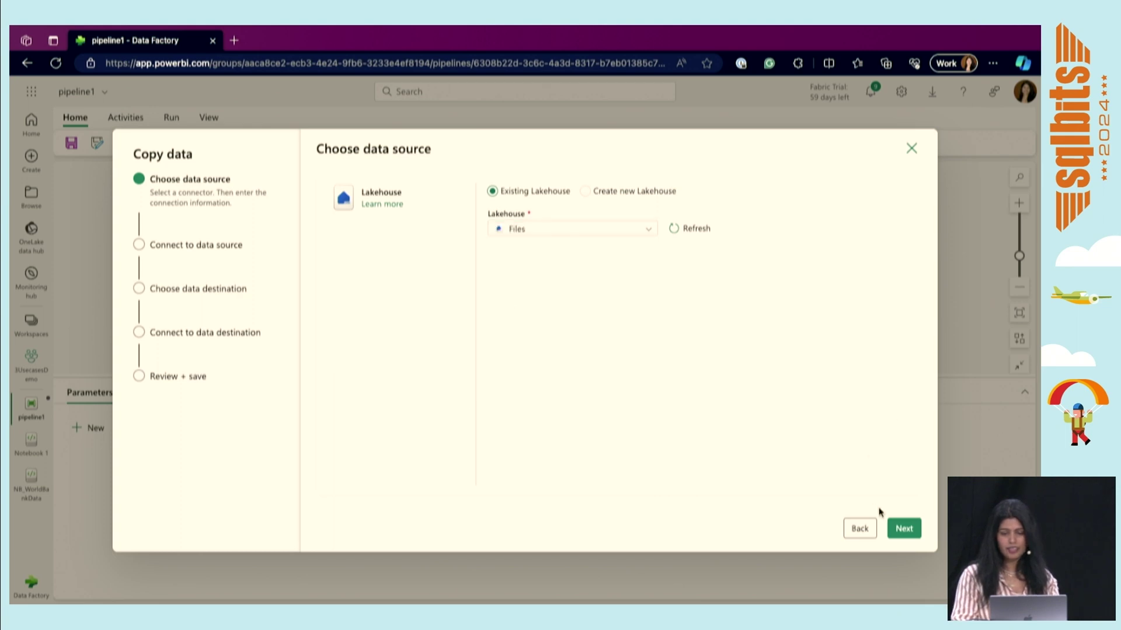
left_click(904, 529)
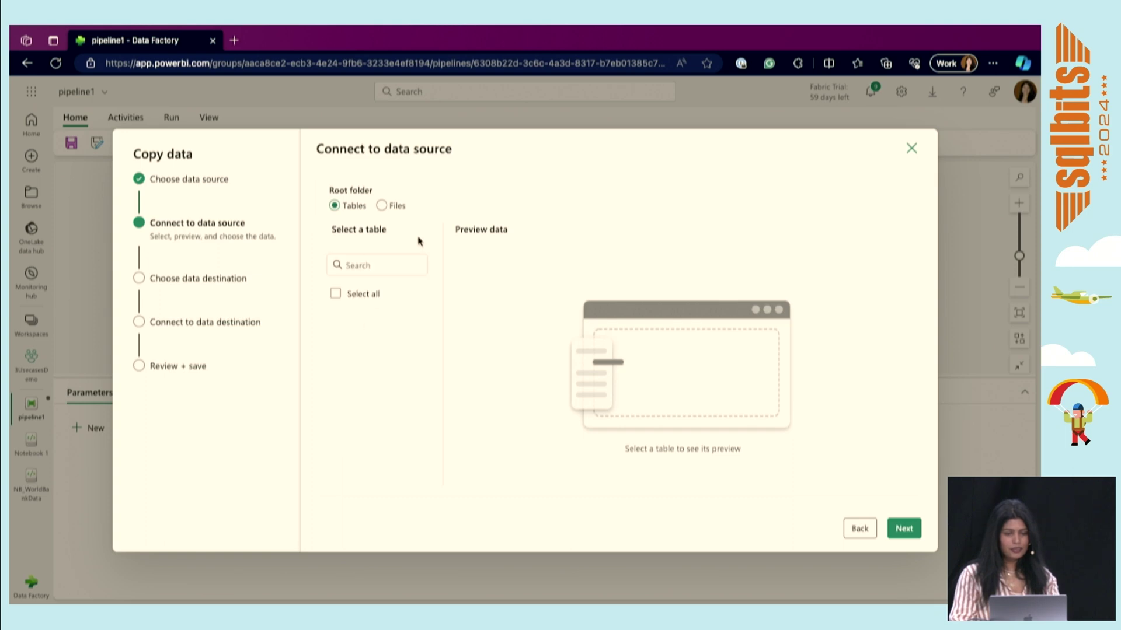
Step: Select API_SP.URB.TOTL_DS2_en_csv_v2_5874545.csv from the Files root folder as the source, review its preview, and keep the default format settings
left_click(390, 206)
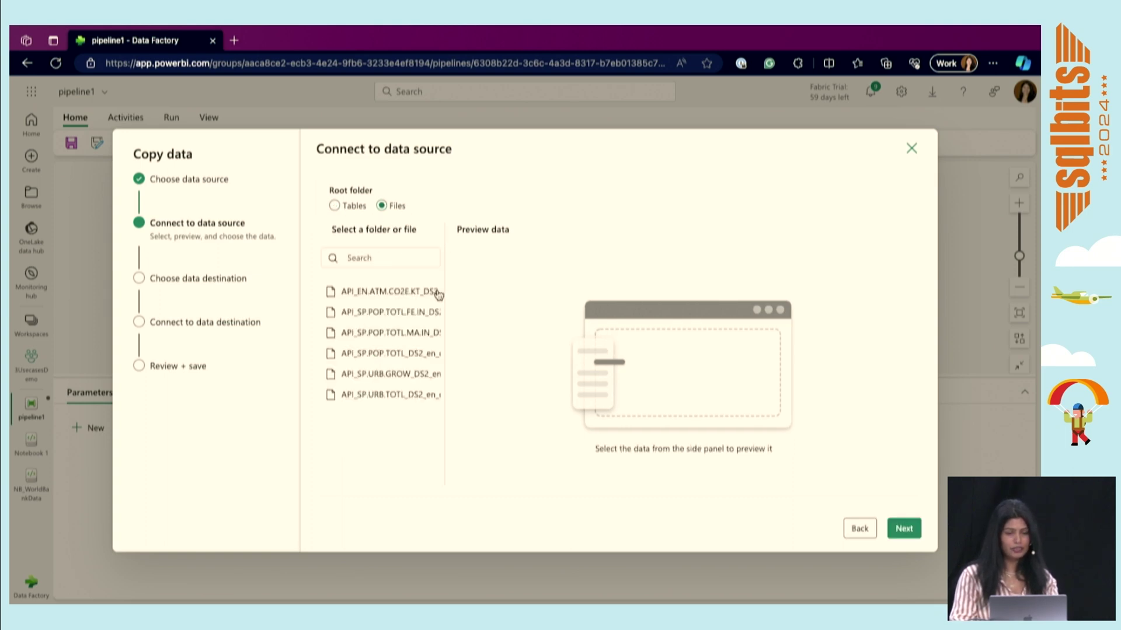
left_click_drag(445, 278, 558, 279)
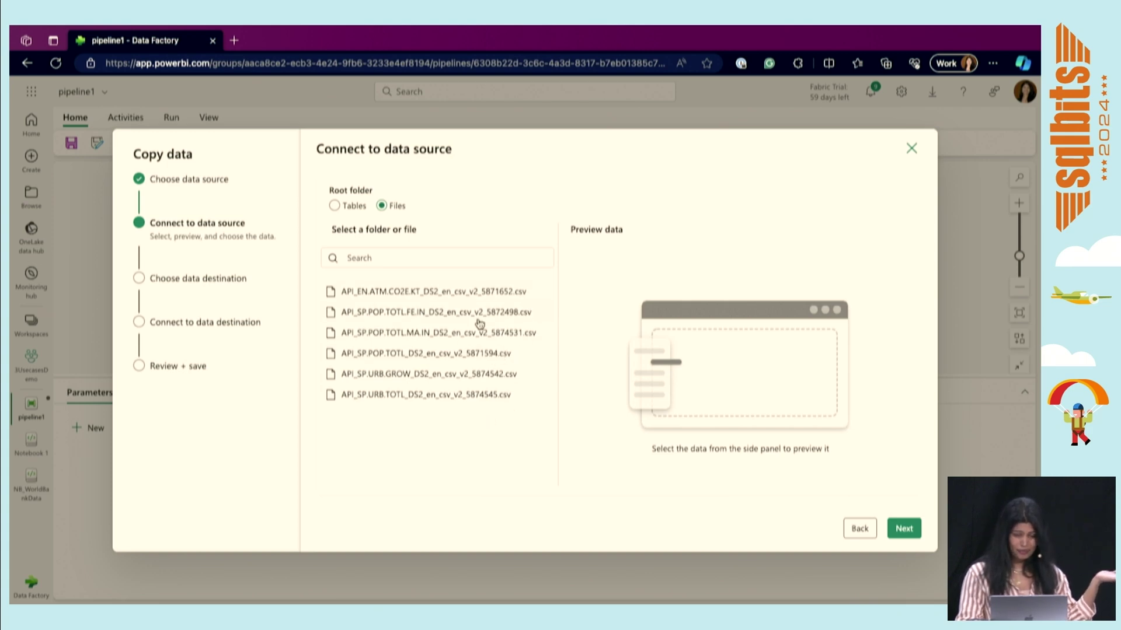
left_click(511, 394)
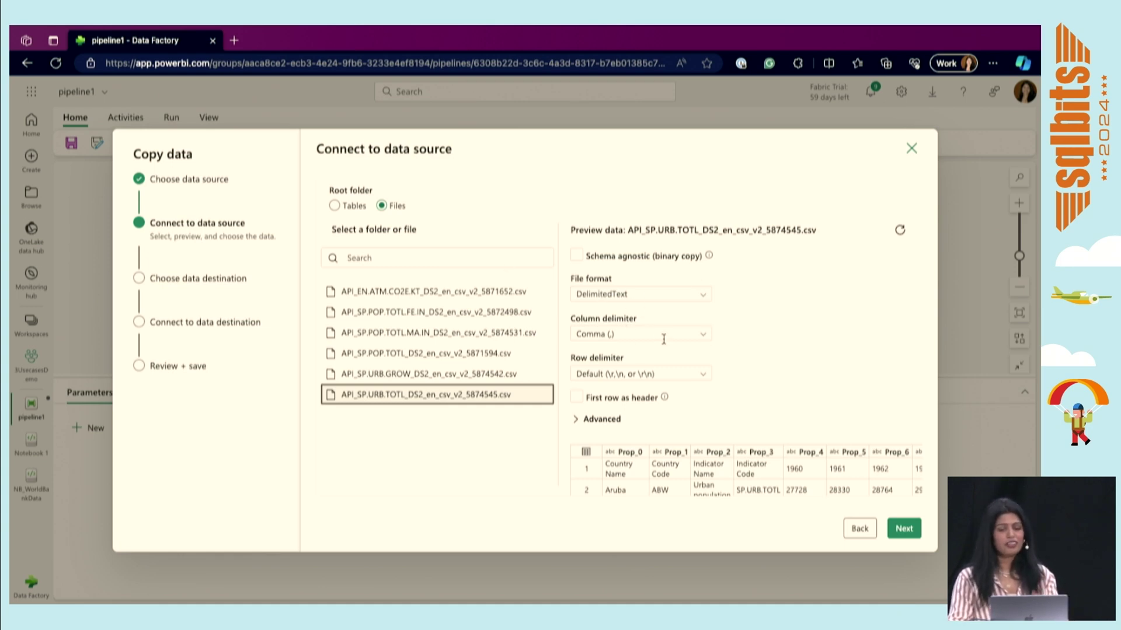
scroll(747, 350, "down", 1)
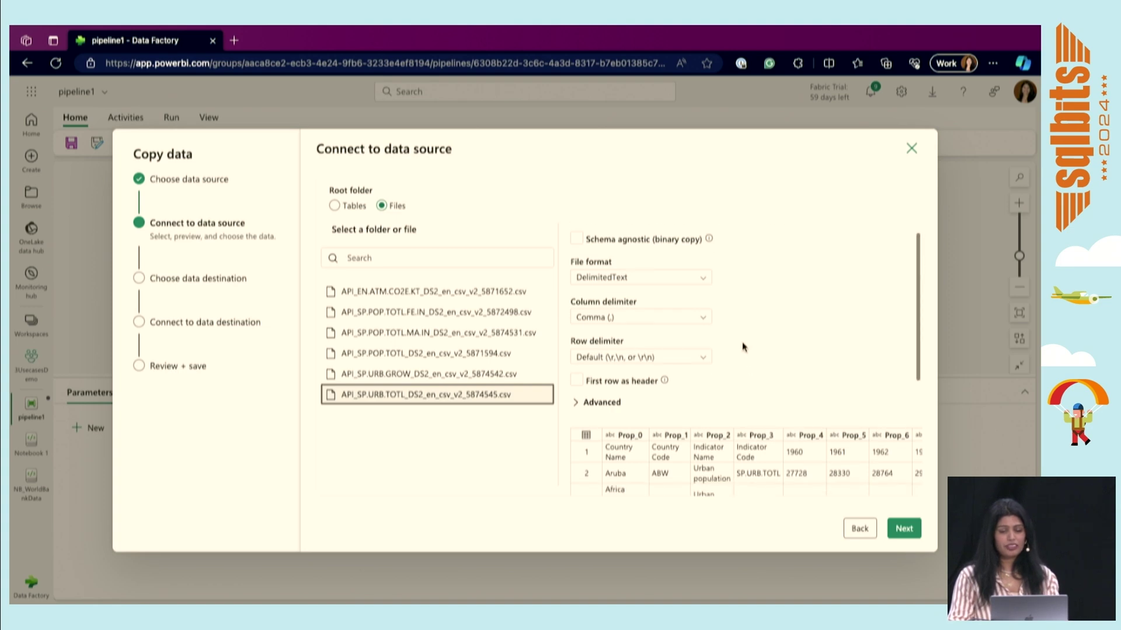
scroll(757, 348, "down", 2)
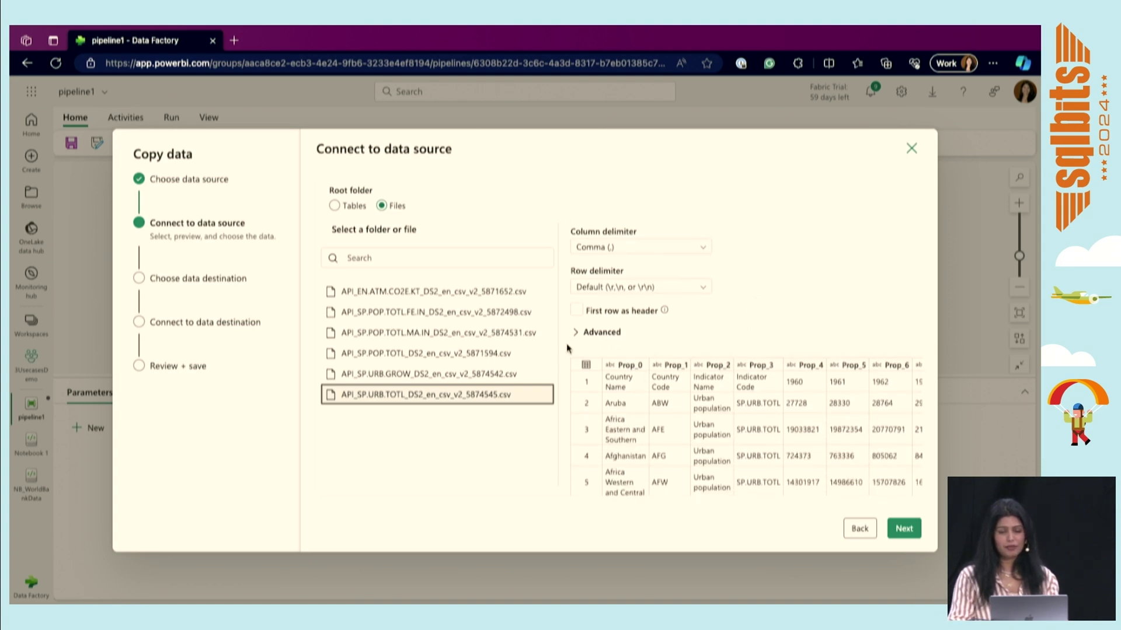
left_click(579, 332)
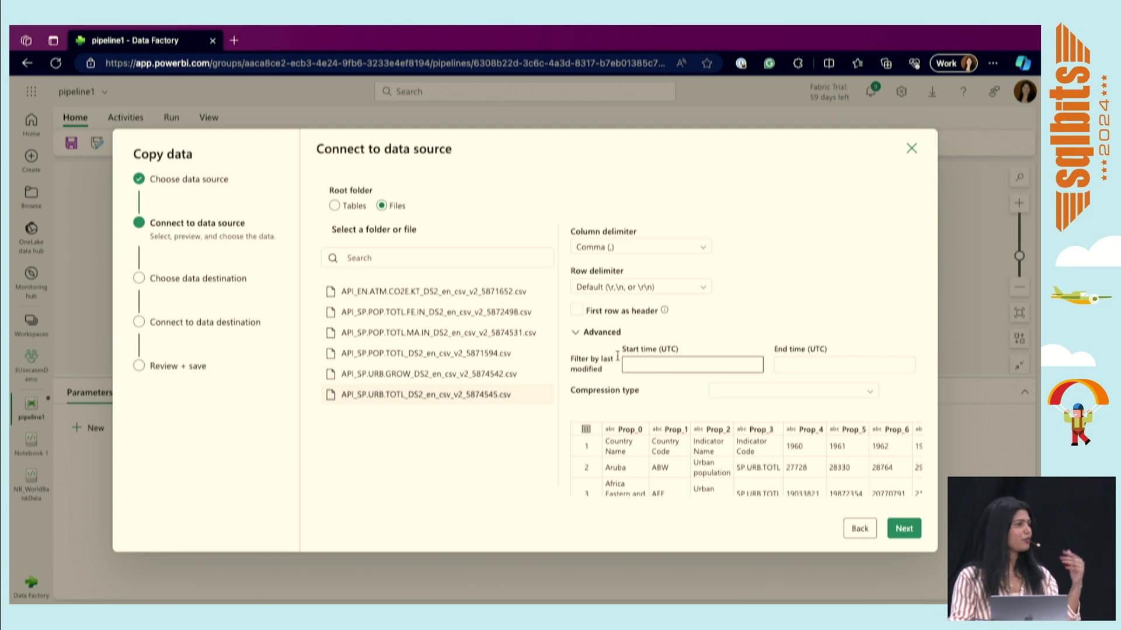
left_click(607, 333)
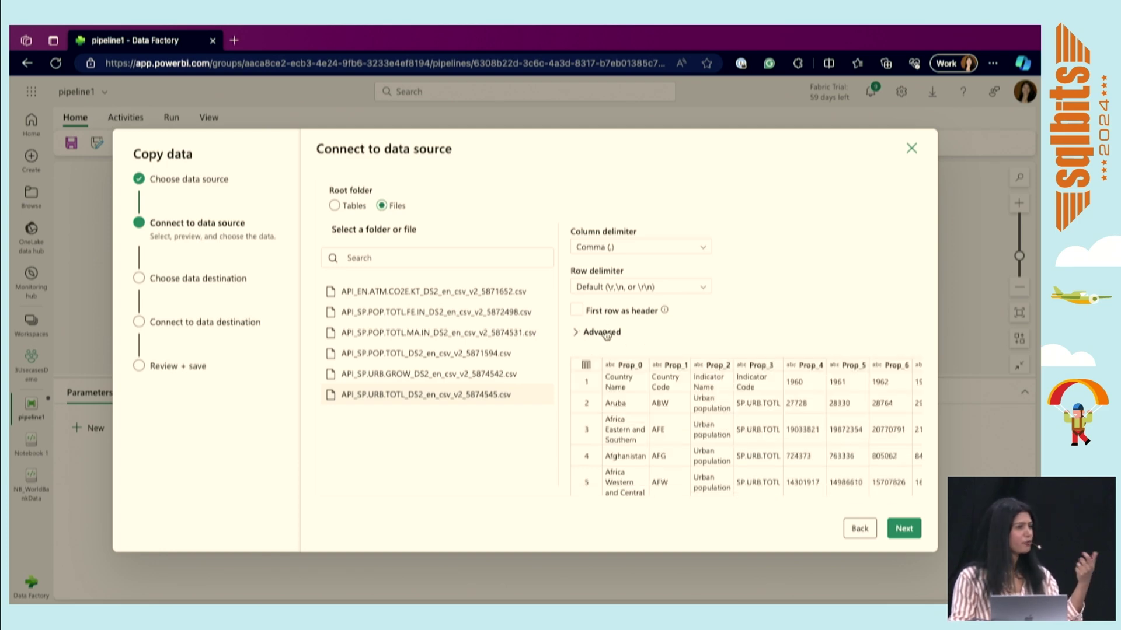
left_click(902, 525)
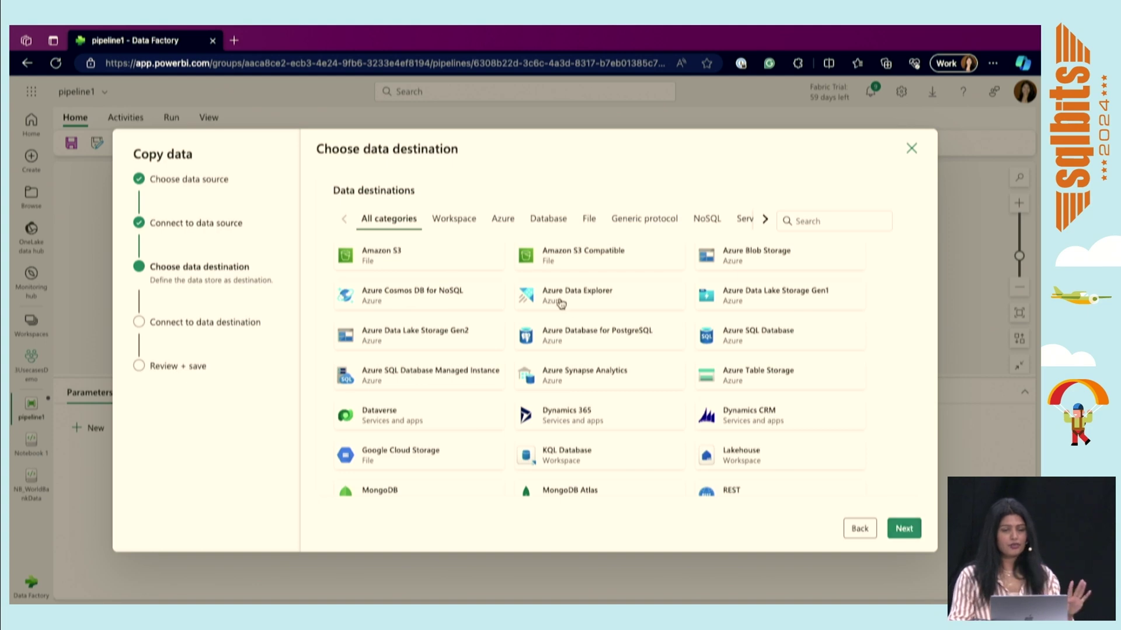
Step: Choose the existing workspace lakehouse Files as the copy destination
left_click(465, 226)
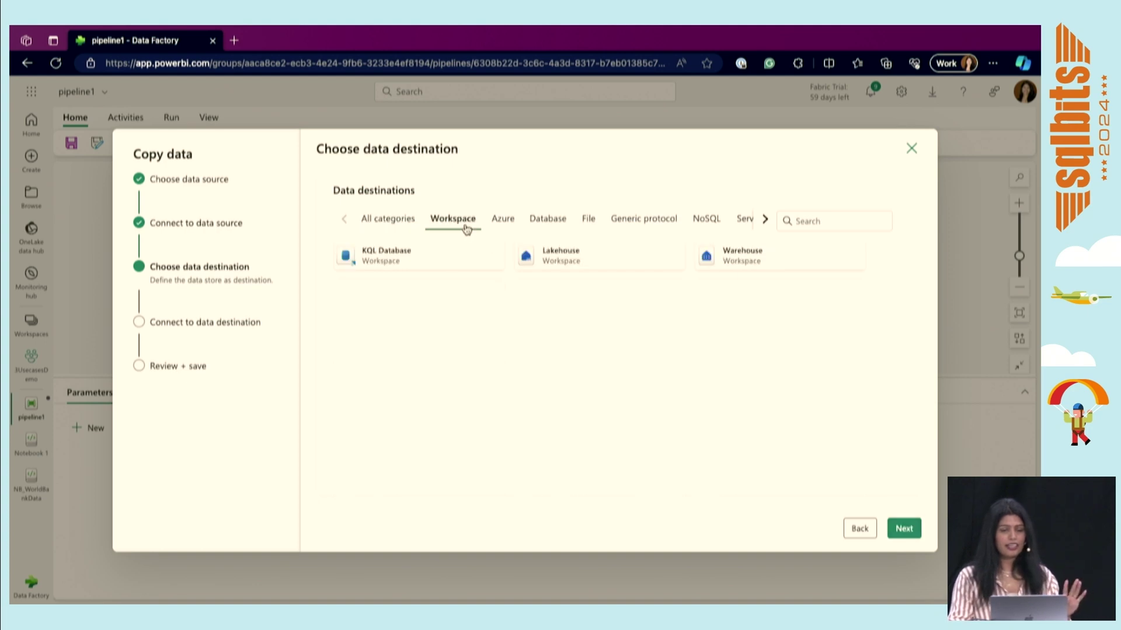
left_click(570, 261)
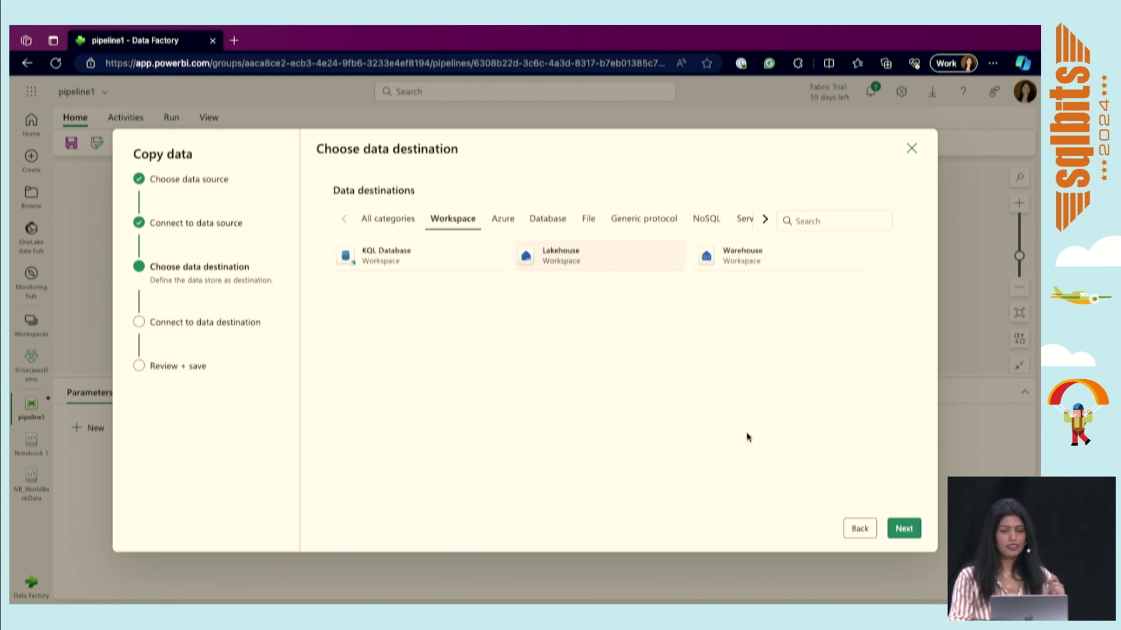
left_click(902, 528)
left_click(567, 231)
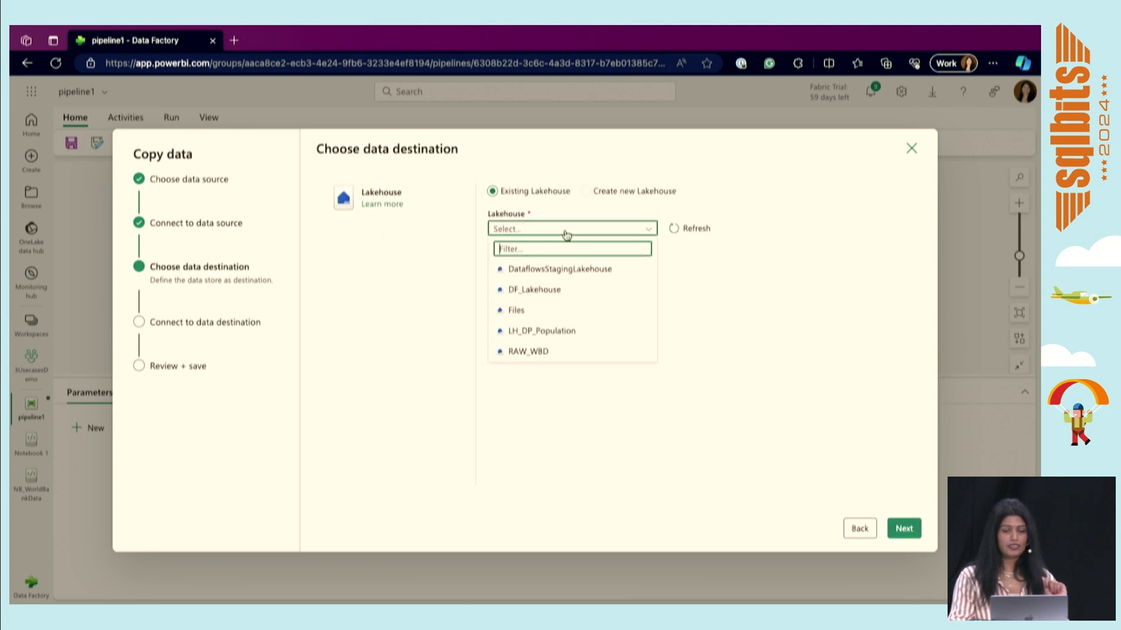
left_click(559, 311)
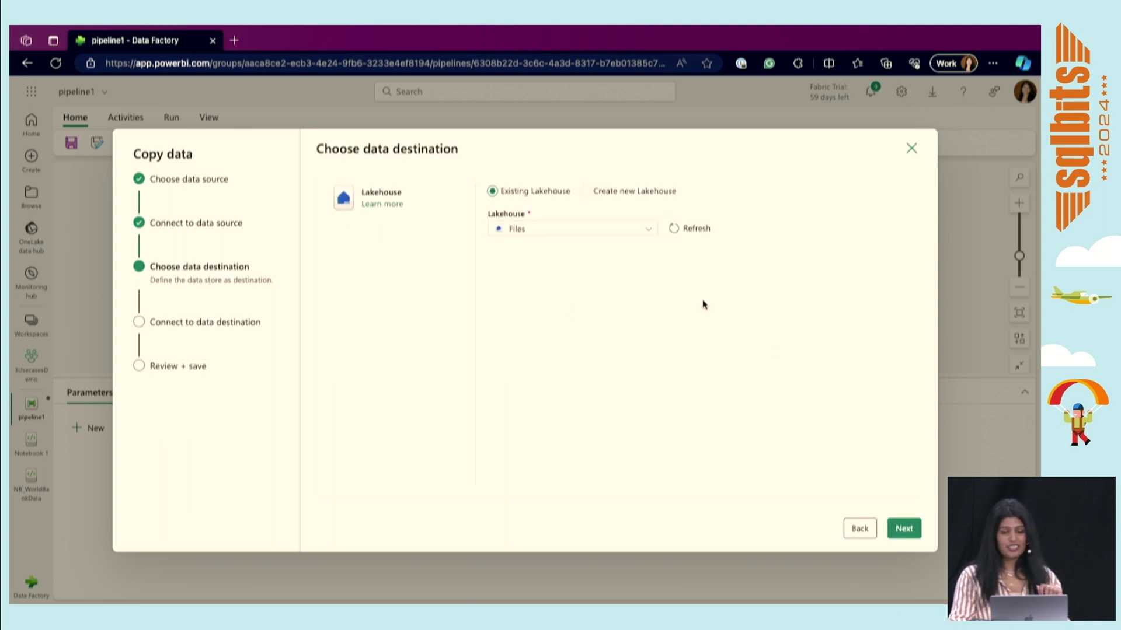
left_click(911, 530)
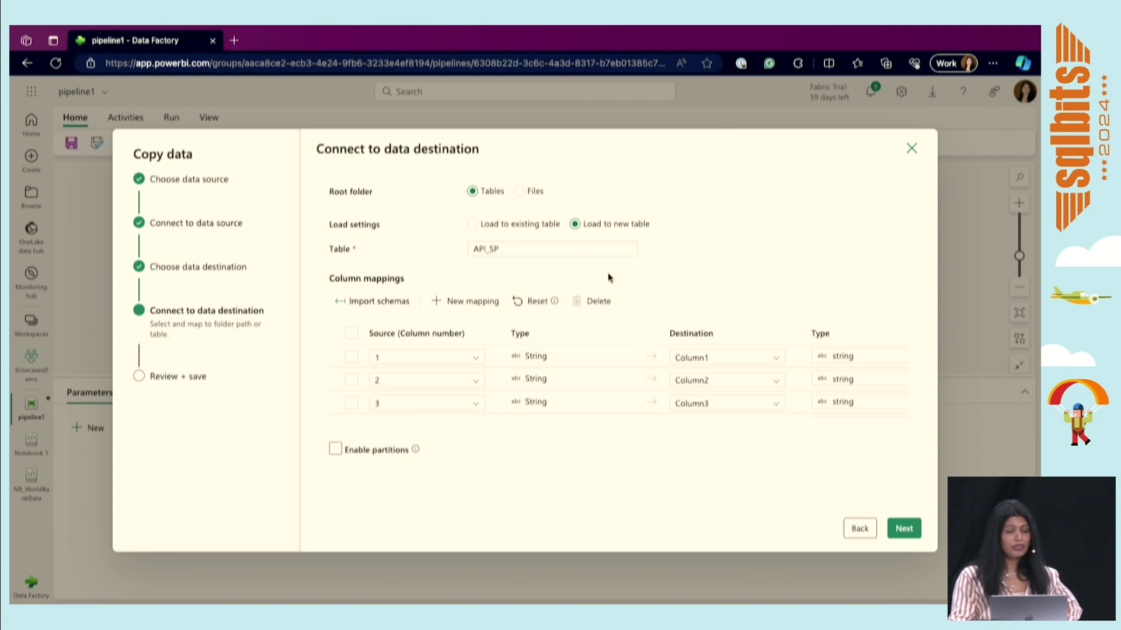
Step: Keep the new table API_SP with its suggested column mappings, and save and run the copy with immediate data transfer
scroll(584, 368, "down", 1)
scroll(584, 367, "down", 4)
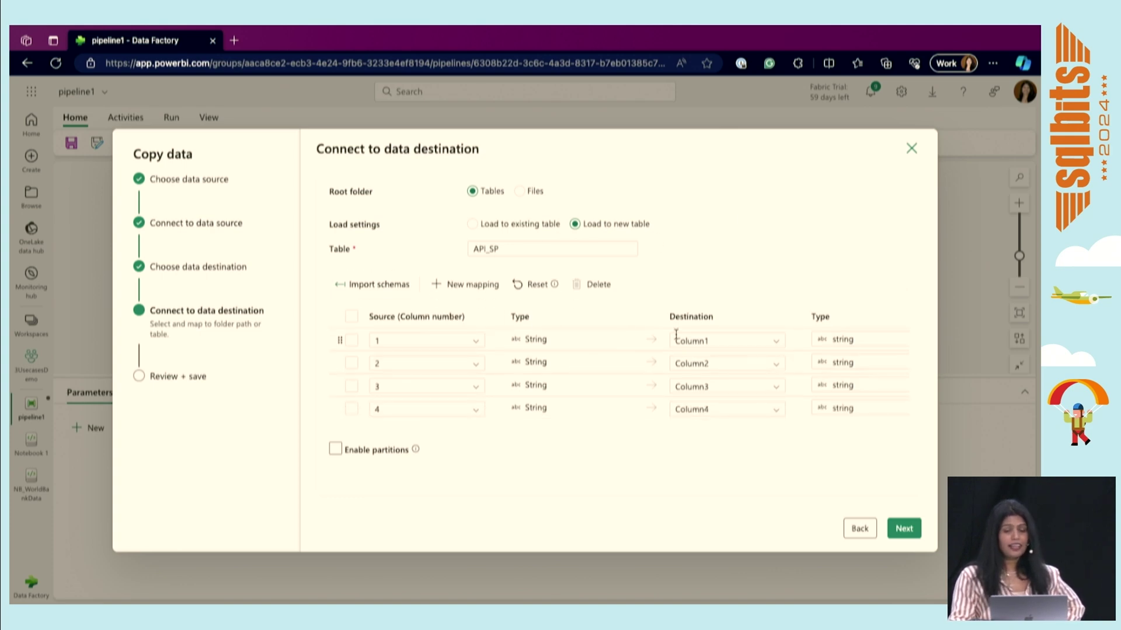
scroll(584, 354, "up", 5)
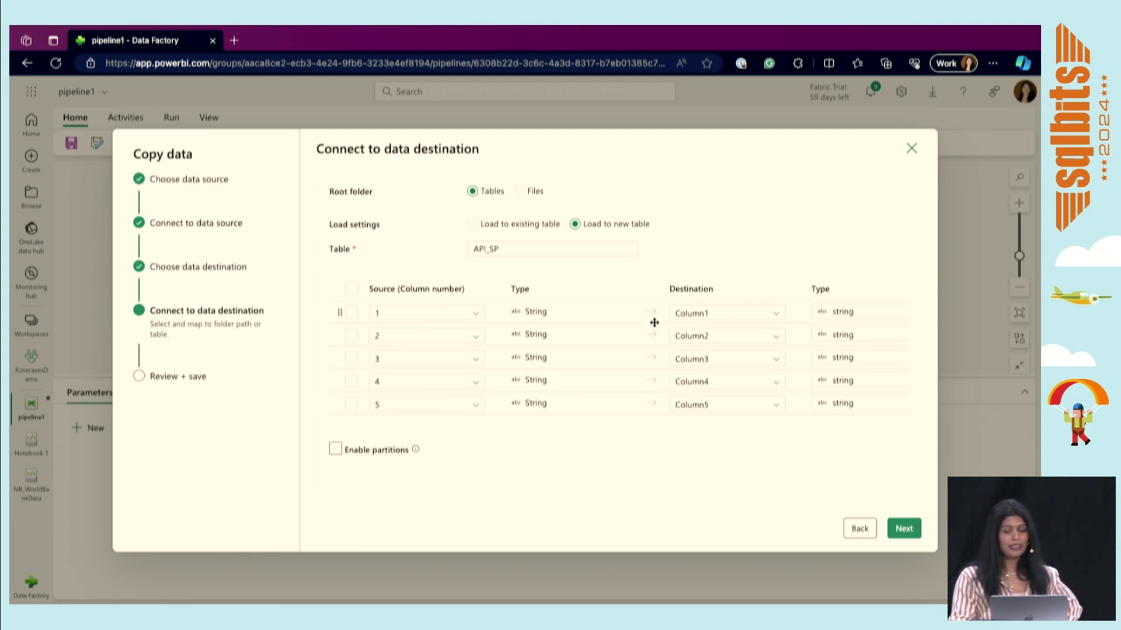
left_click(917, 529)
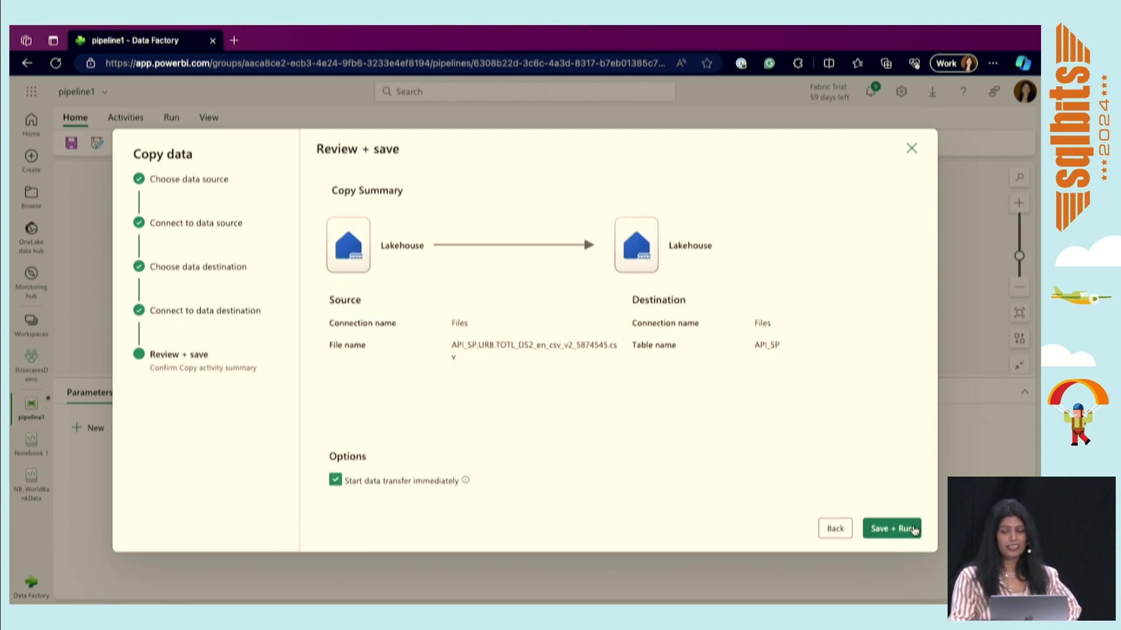
left_click(906, 530)
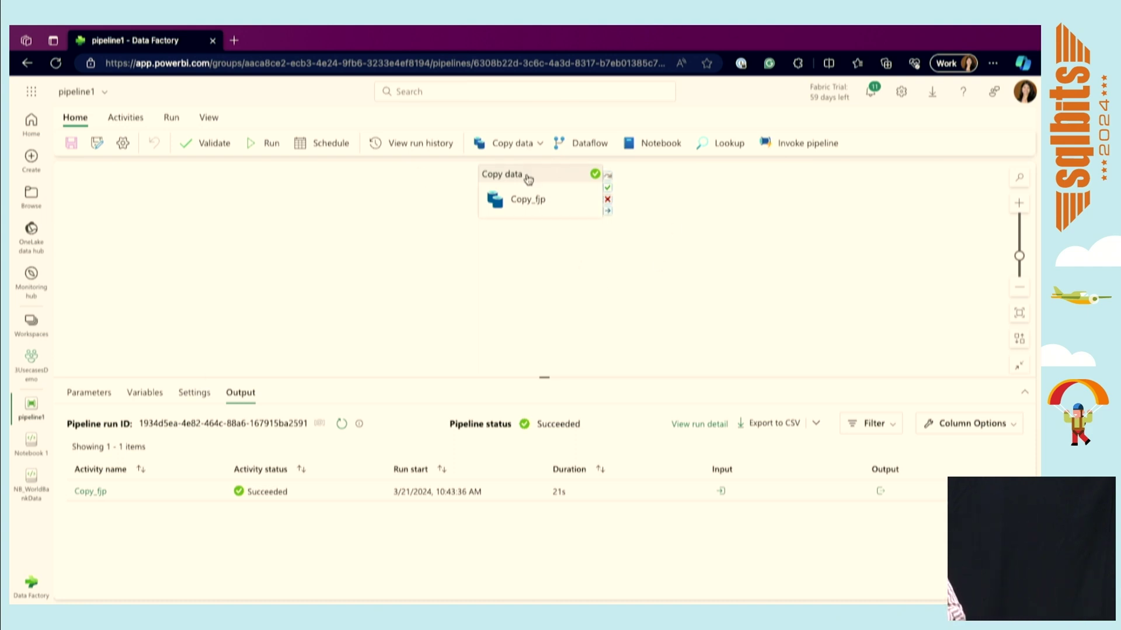
Step: Add a Dataflow activity beside the copy activity and link it to run when the copy succeeds
left_click(583, 146)
left_click_drag(678, 175, 250, 264)
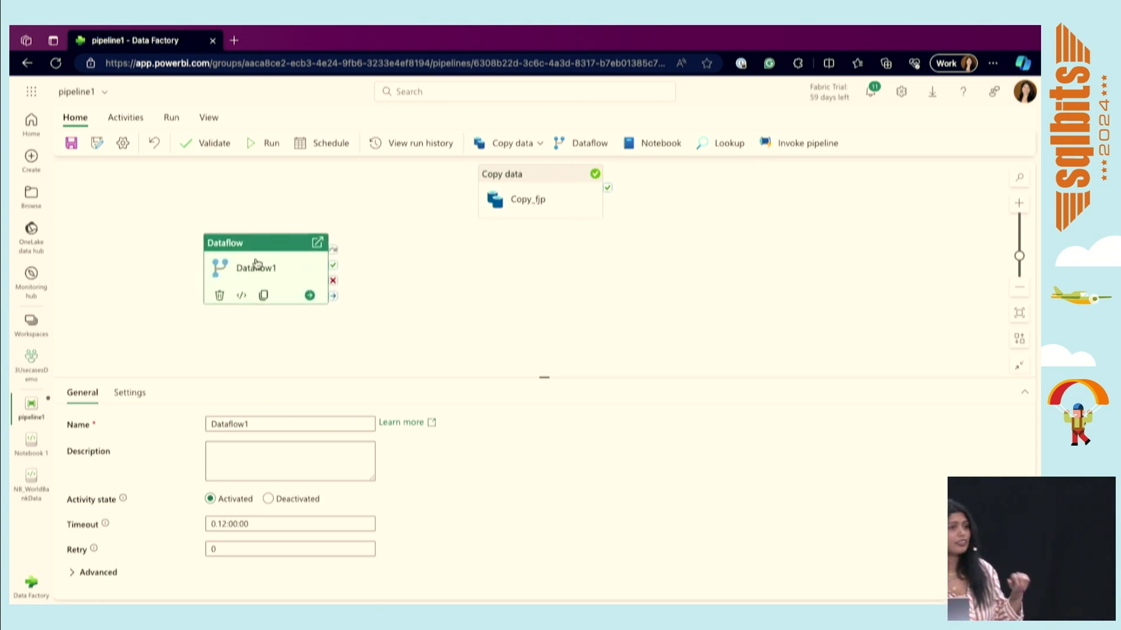
left_click_drag(533, 176, 208, 194)
left_click_drag(260, 272, 425, 189)
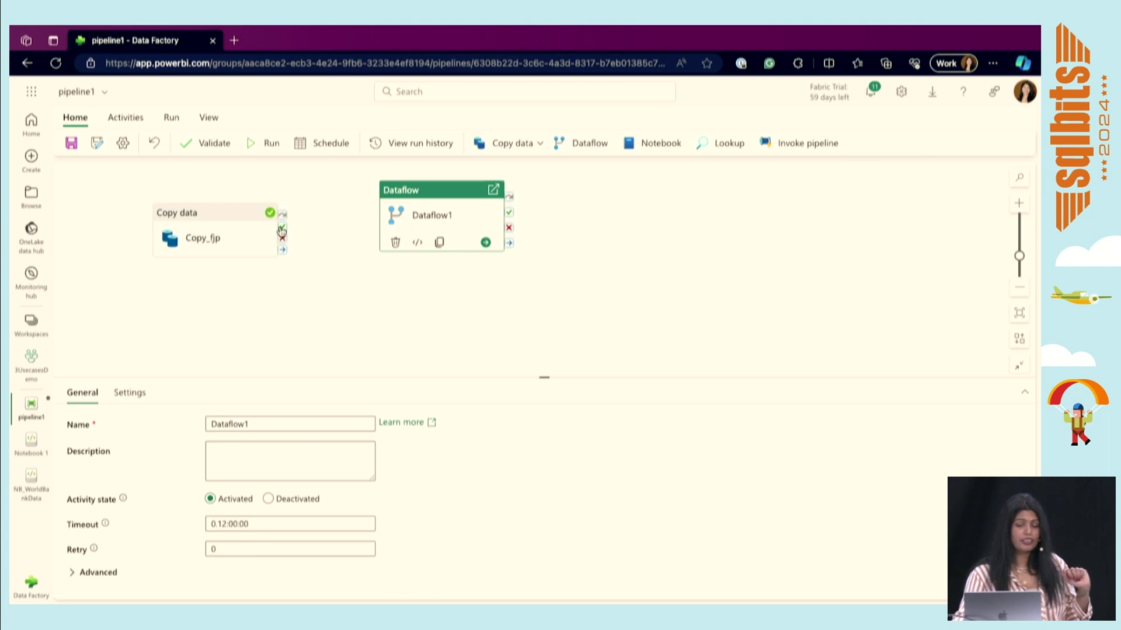
left_click_drag(282, 227, 388, 223)
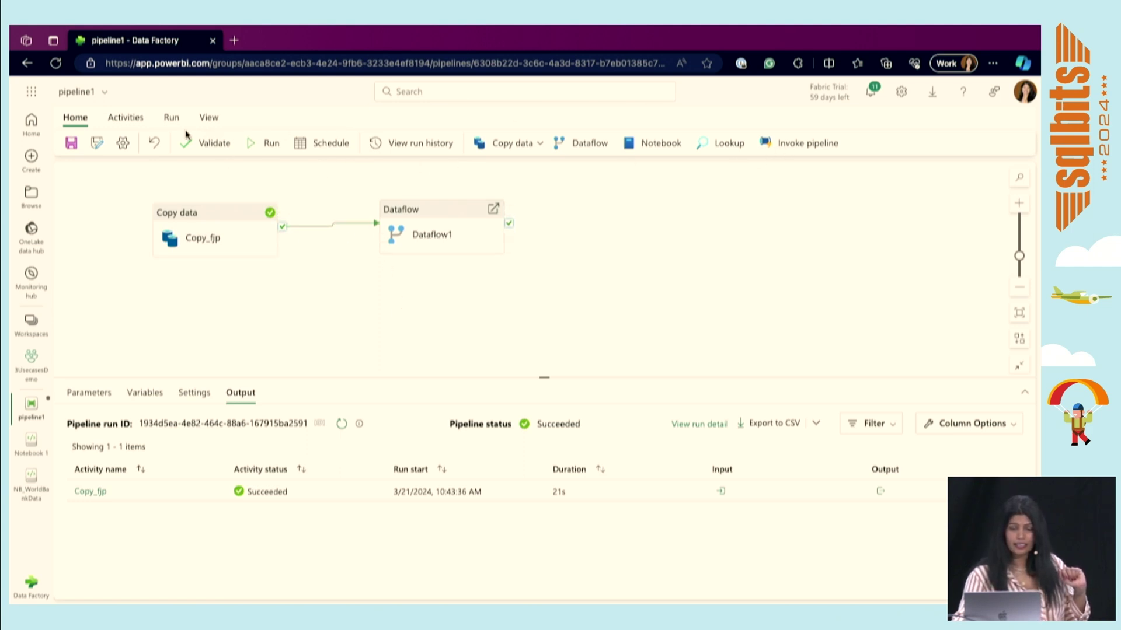
Step: Add a Teams activity to the pipeline and link it to run when the Copy_fjp activity fails
left_click(126, 119)
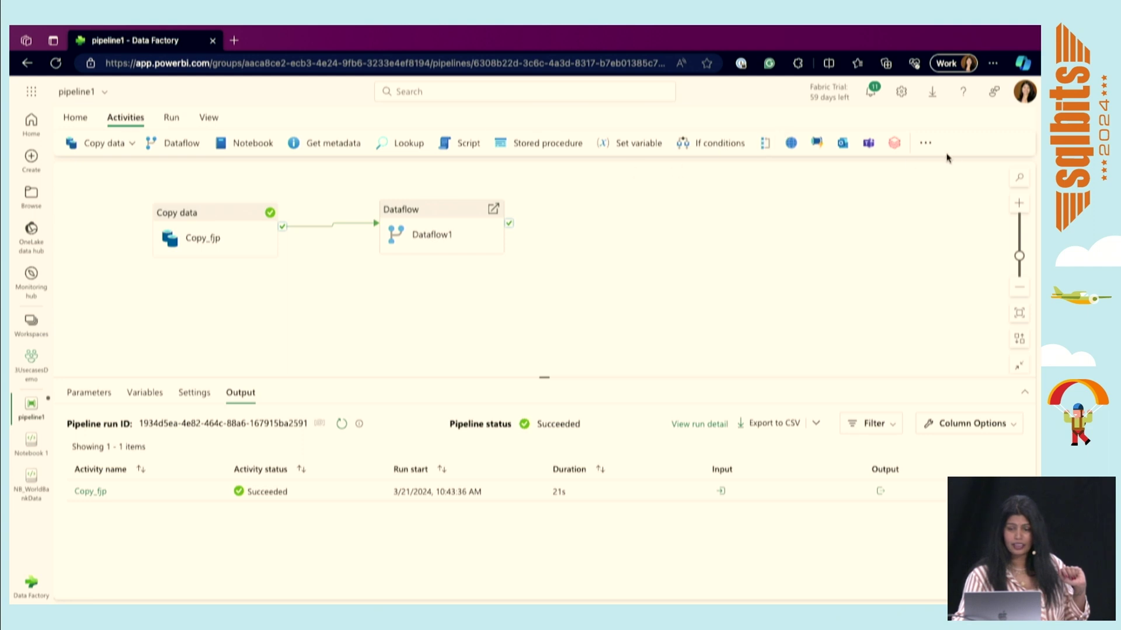
left_click(868, 143)
left_click_drag(607, 201, 489, 327)
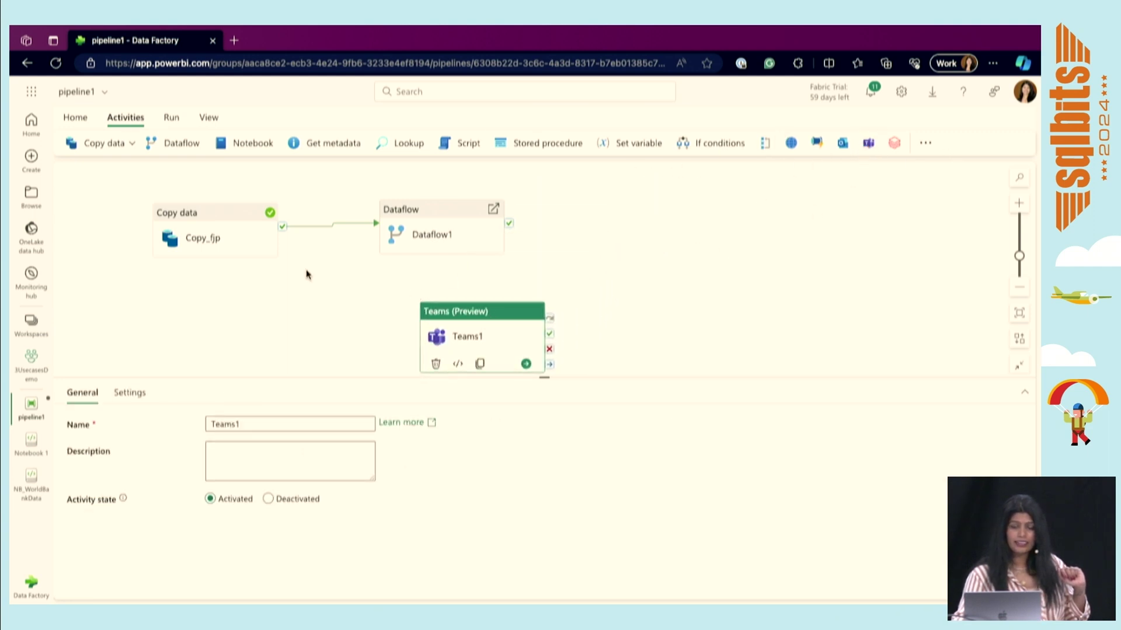
left_click(251, 241)
left_click_drag(283, 231, 530, 241)
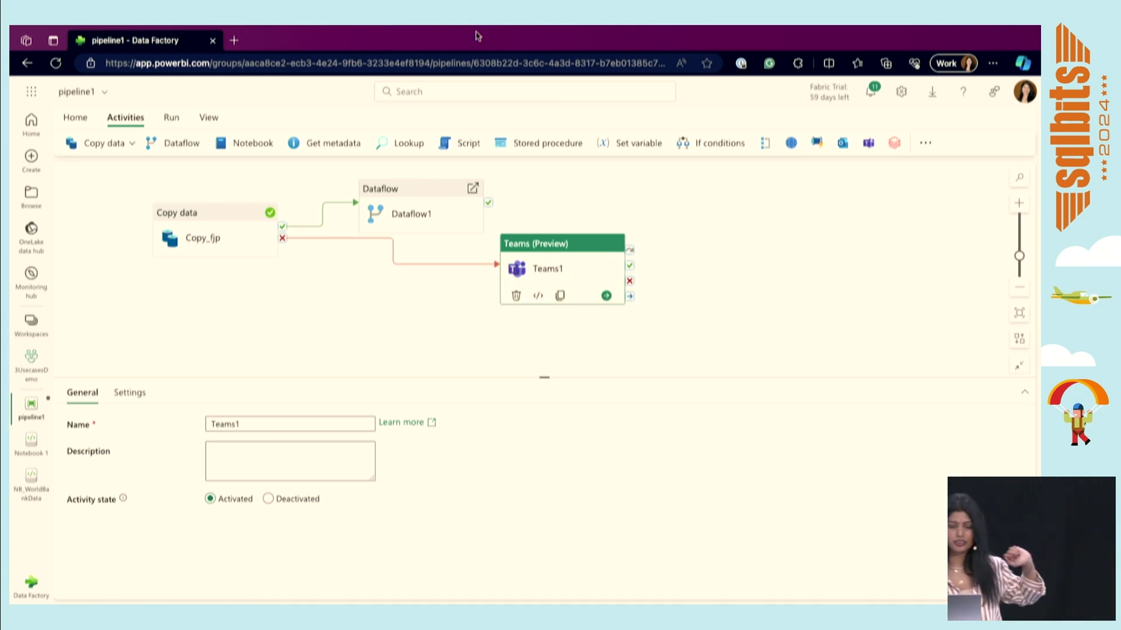
Step: Open the 3UsecasesDemo workspace in a separate browser tab and filter its items to the Data pipeline type
left_click(104, 94)
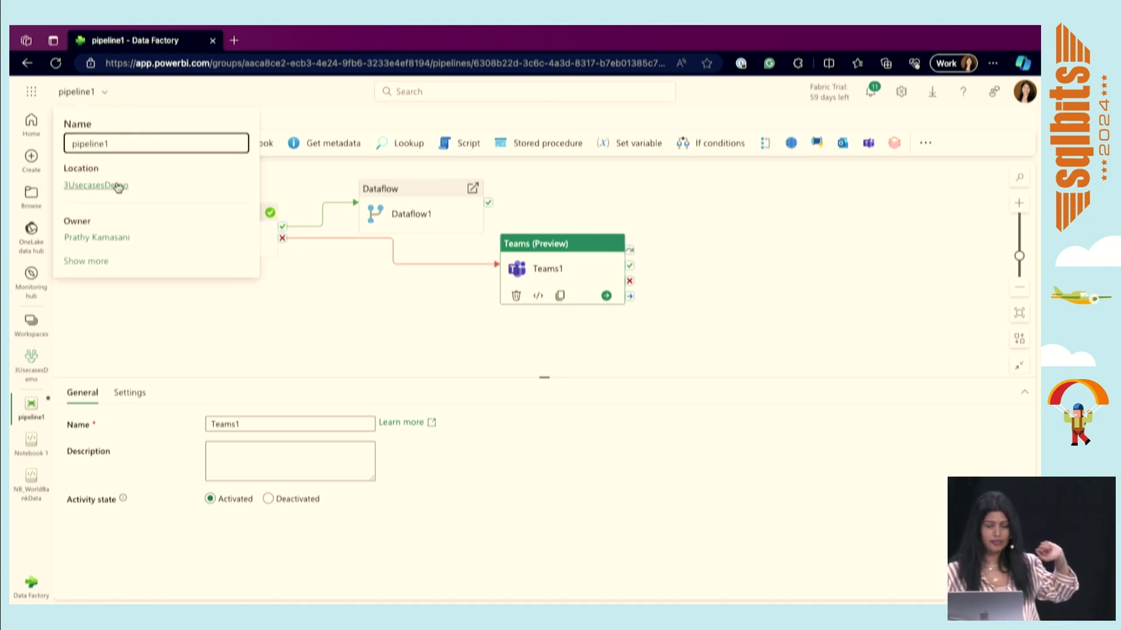
right_click(115, 185)
key("Escape")
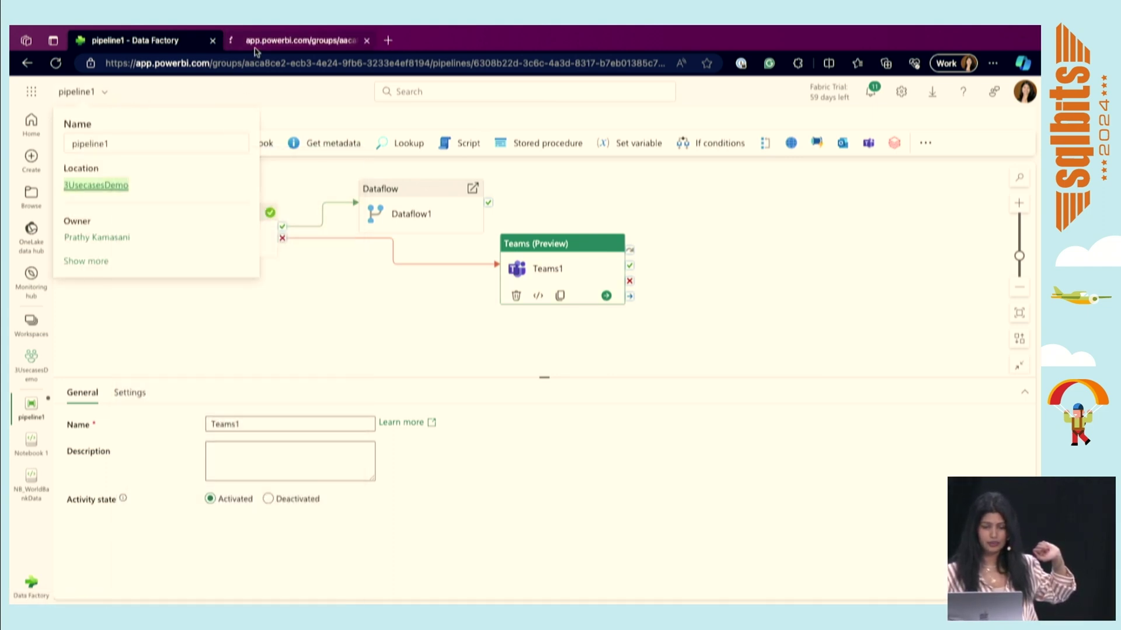
left_click(255, 41)
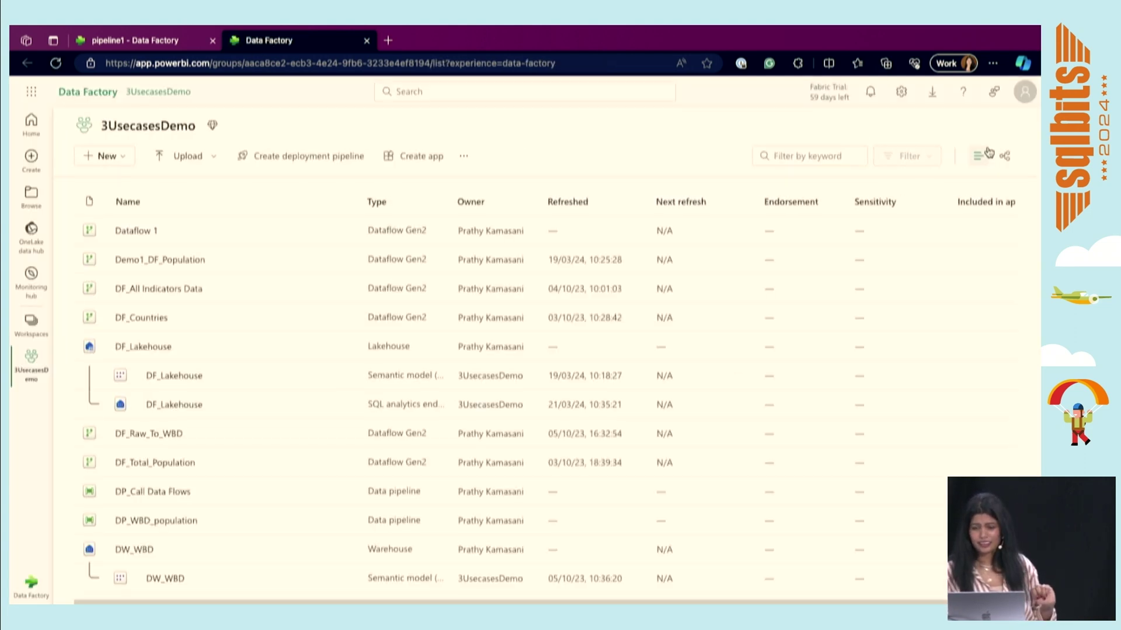
left_click(896, 166)
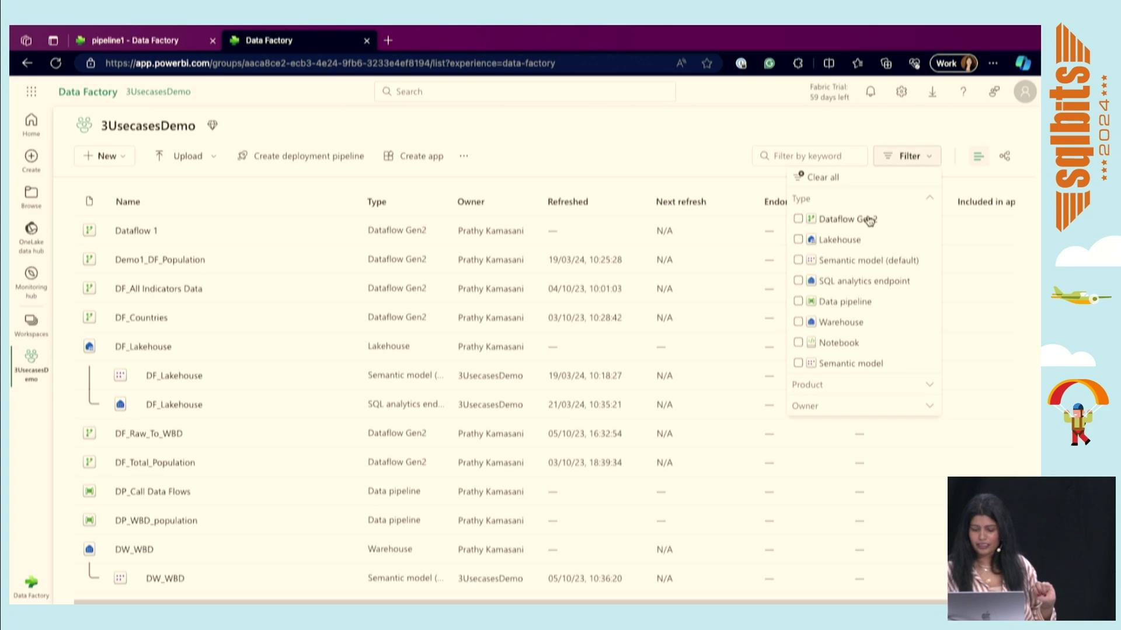
left_click(856, 309)
left_click(211, 419)
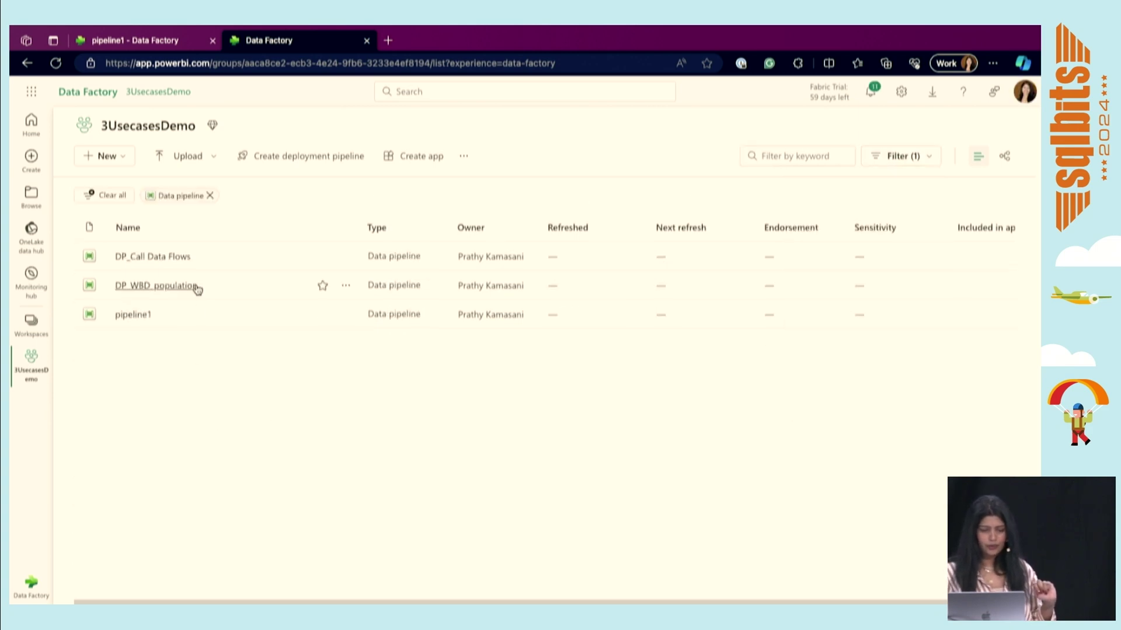
Step: Open DP_Call Data Flows and DP_WBD_population in separate browser tabs, and review the dataflow chain and variables of DP_Call Data Flows
right_click(148, 257)
left_click(217, 160)
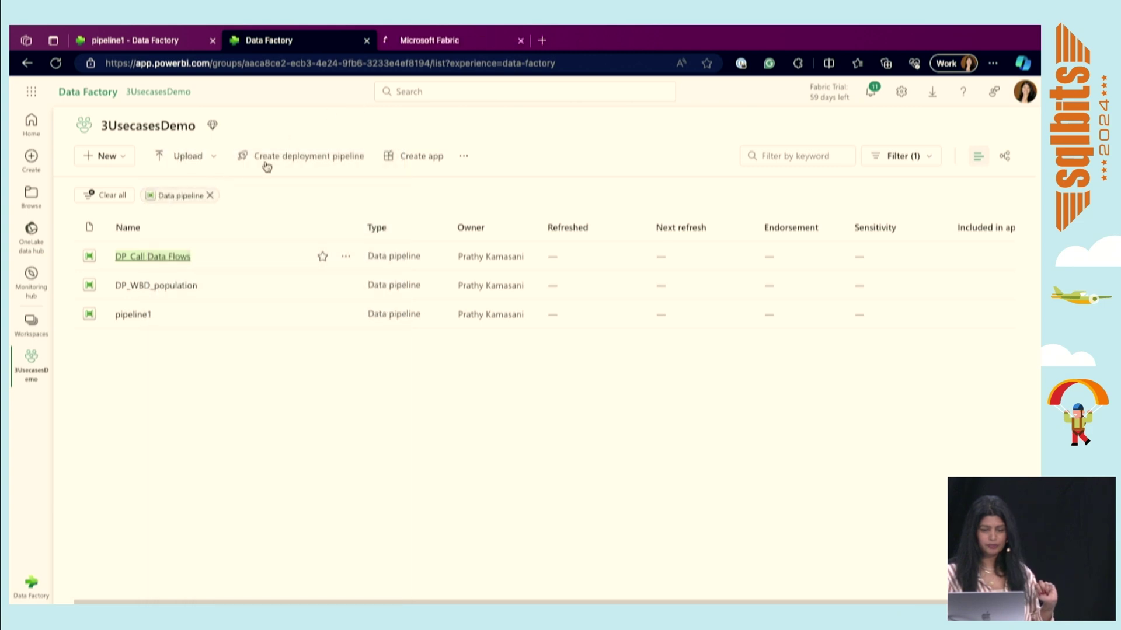
right_click(174, 286)
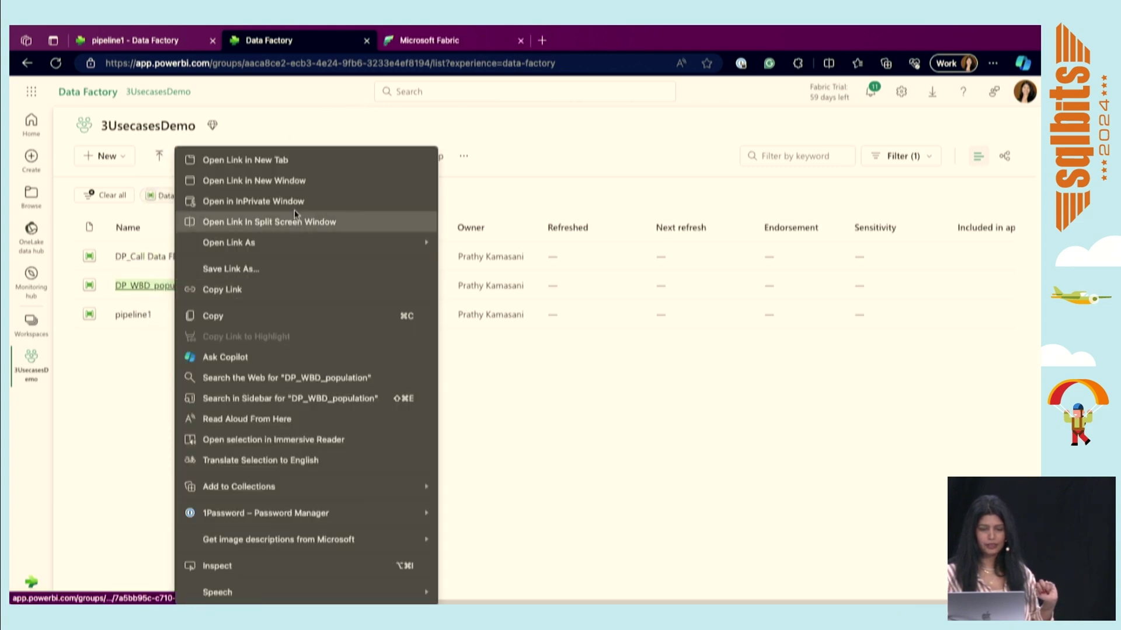
left_click(262, 160)
left_click(433, 42)
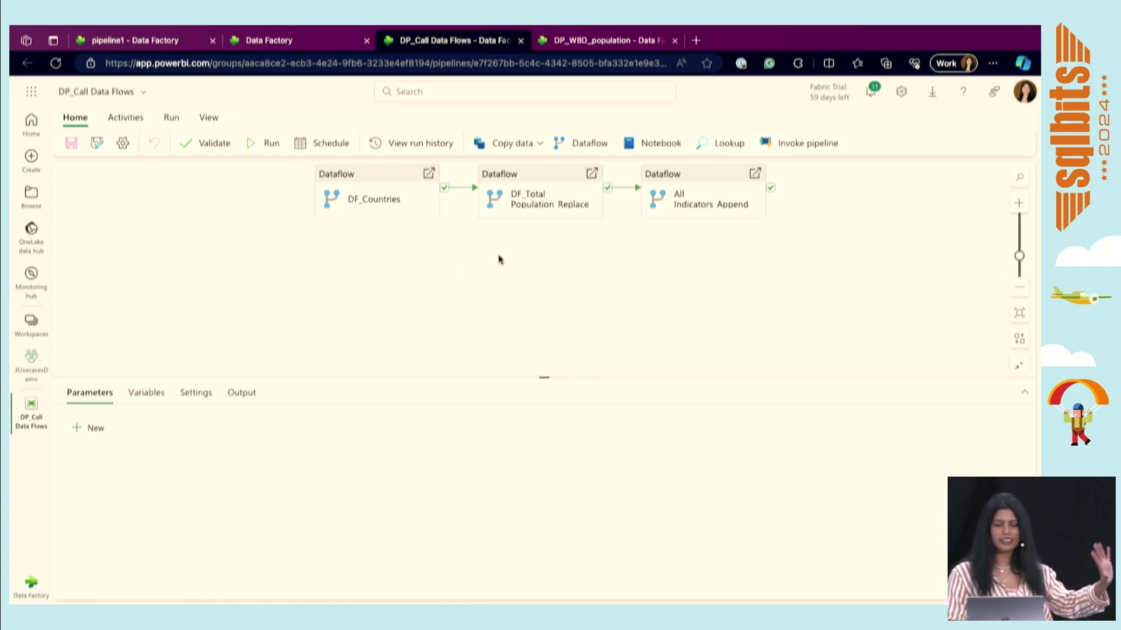
left_click(140, 394)
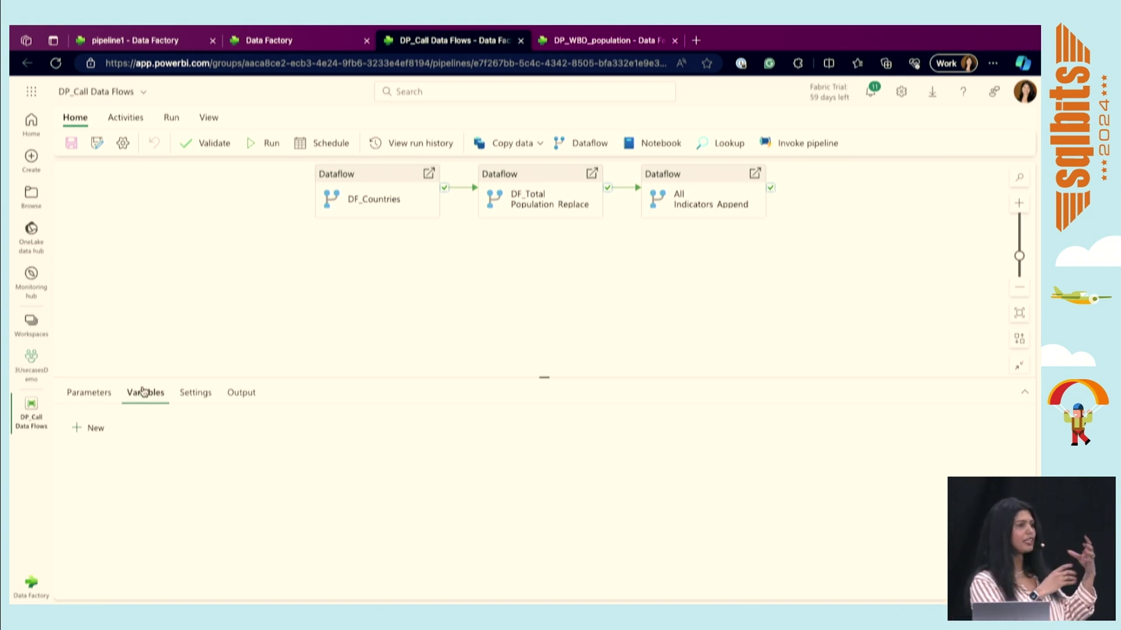
Step: In DP_WBD_population, review the Teams1 success notification's channel settings and message expression
left_click(597, 44)
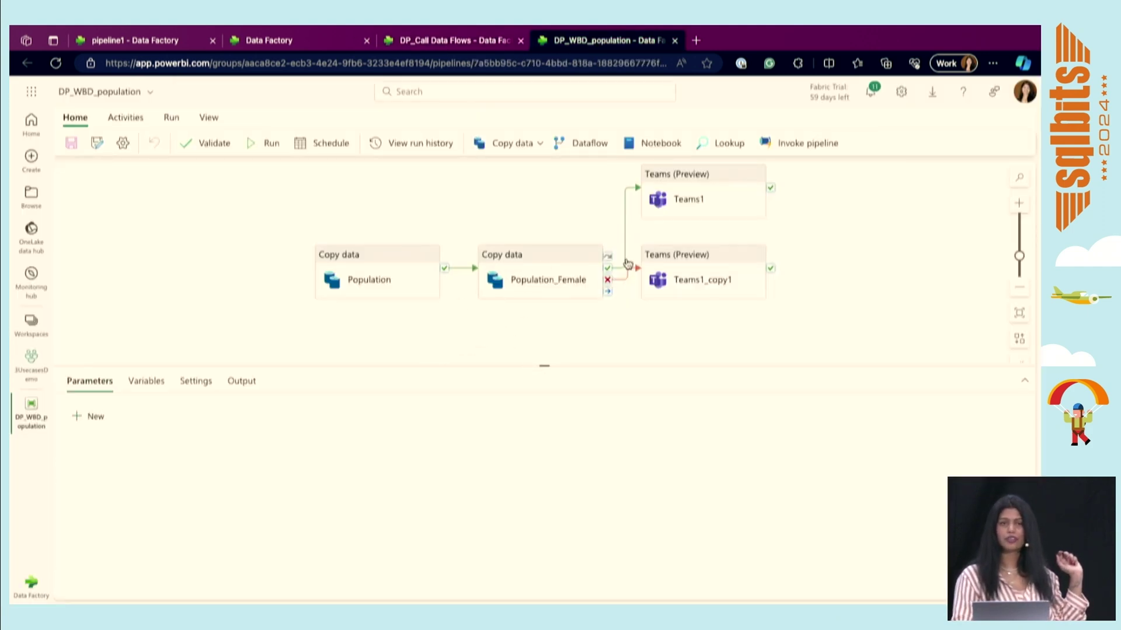
mouse_move(606, 262)
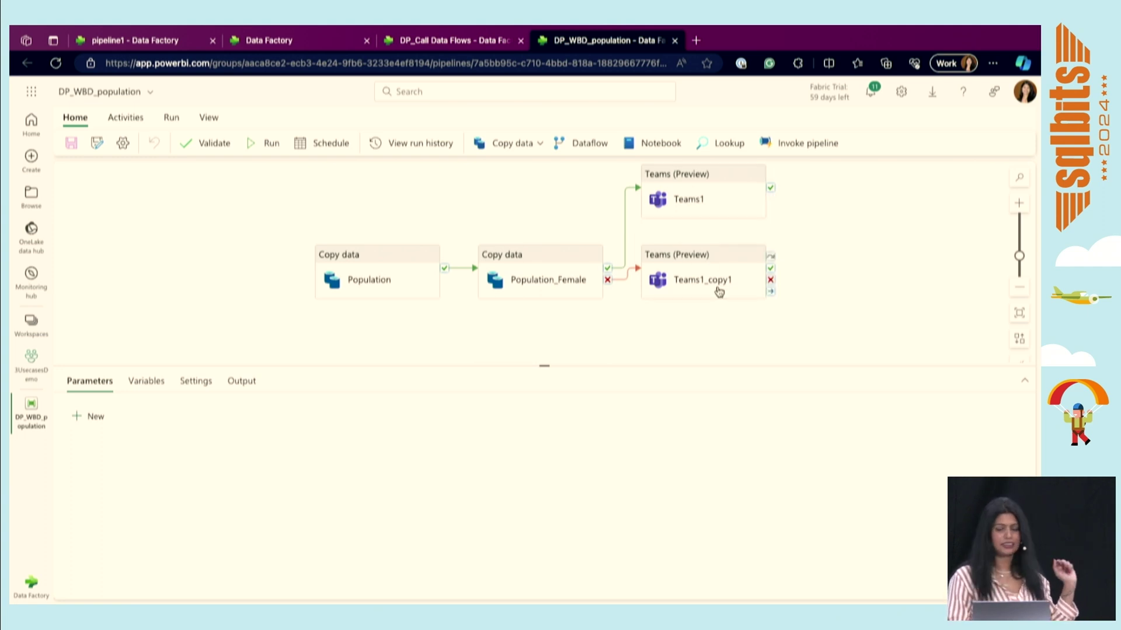
left_click(683, 183)
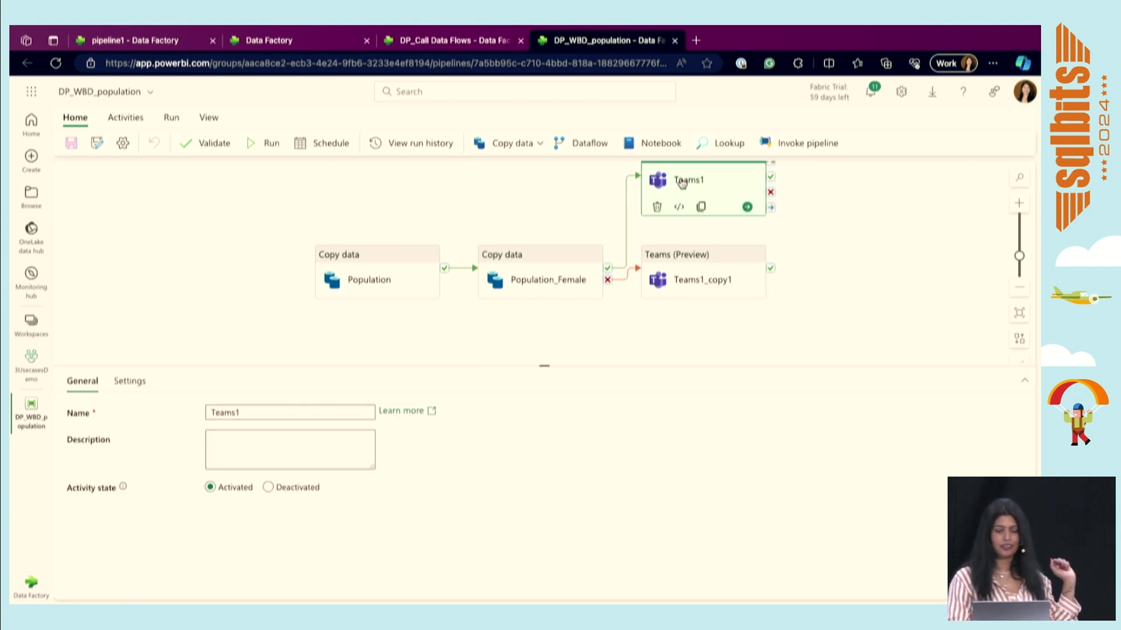
left_click(140, 383)
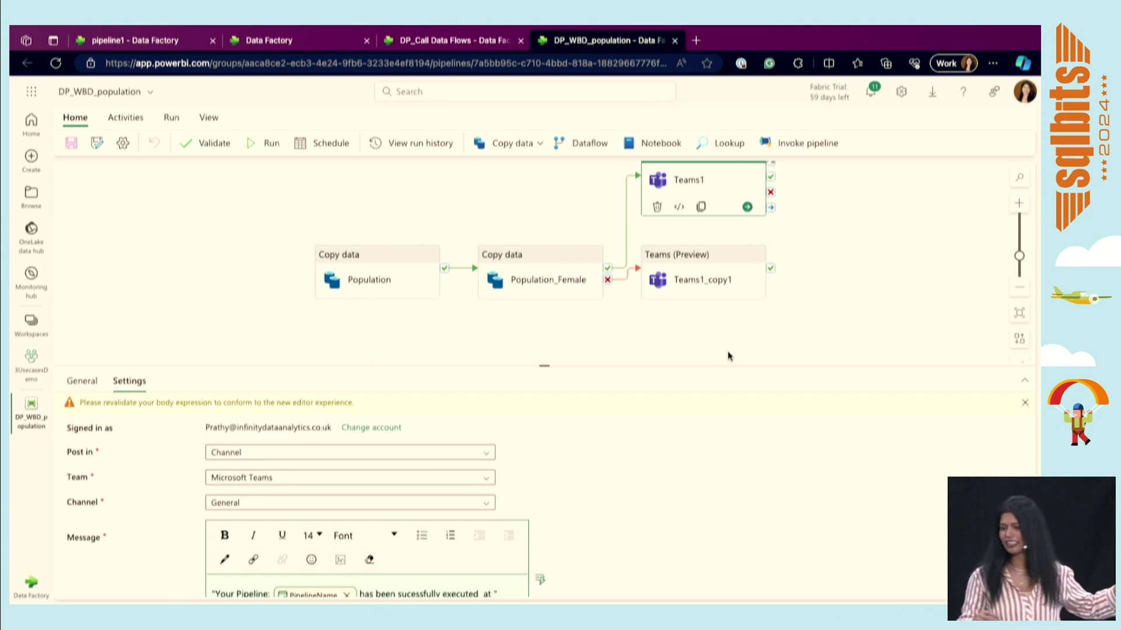
scroll(531, 473, "down", 1)
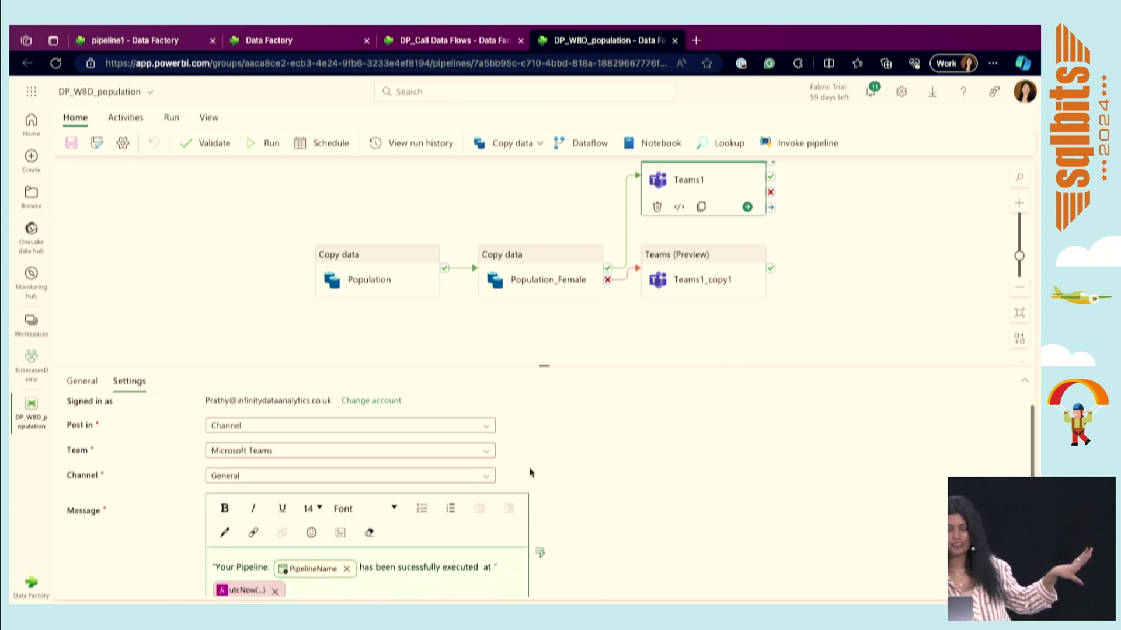
scroll(588, 518, "down", 5)
scroll(448, 510, "up", 3)
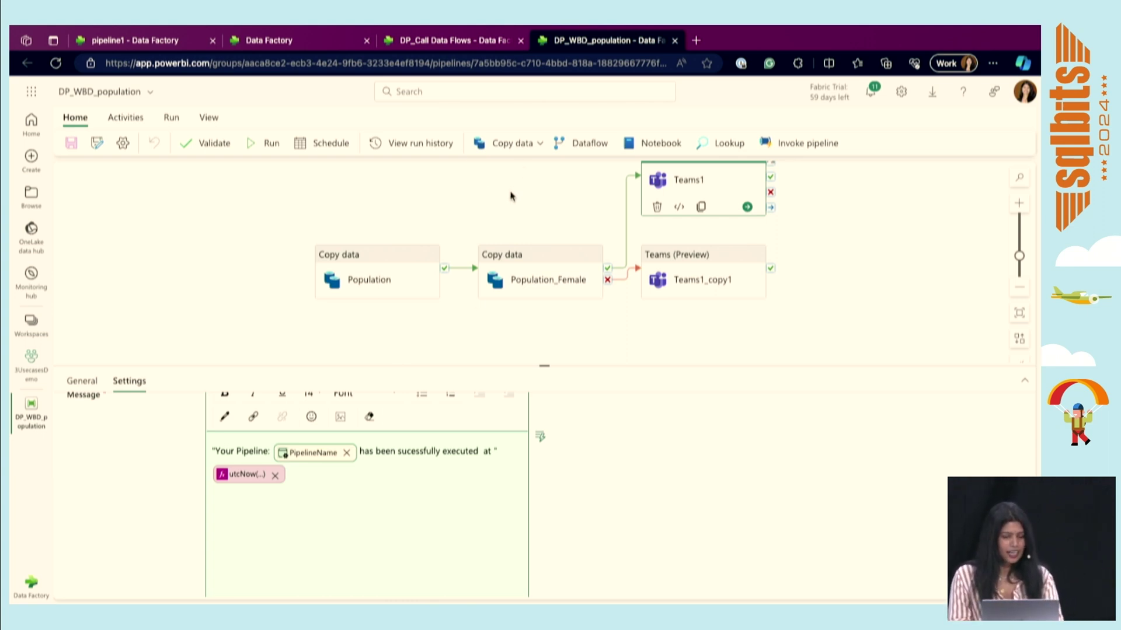
Step: Switch to the Keynote presentation, play it from the Use case 2 slide, and show the Data Pipelines summary slide
key("super+Tab")
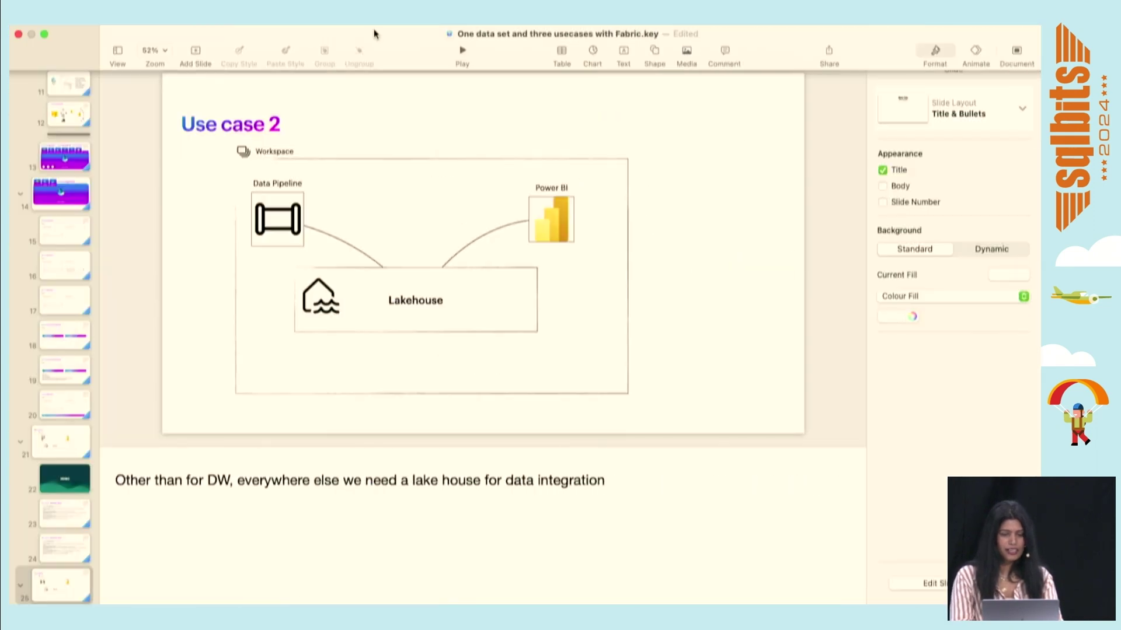
left_click(463, 51)
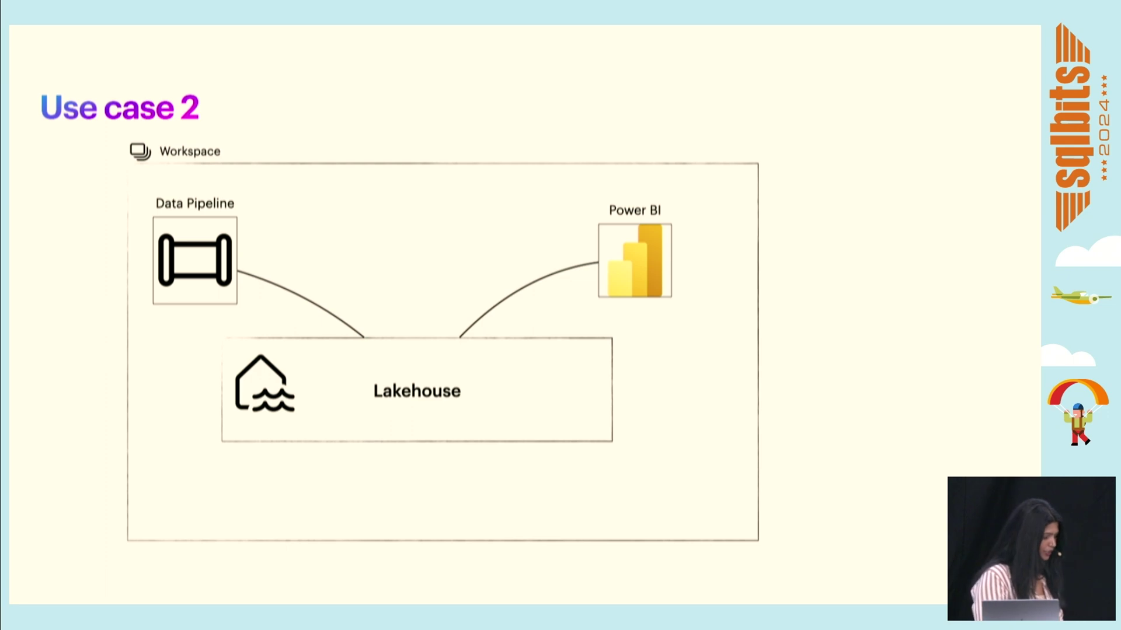
key("Right")
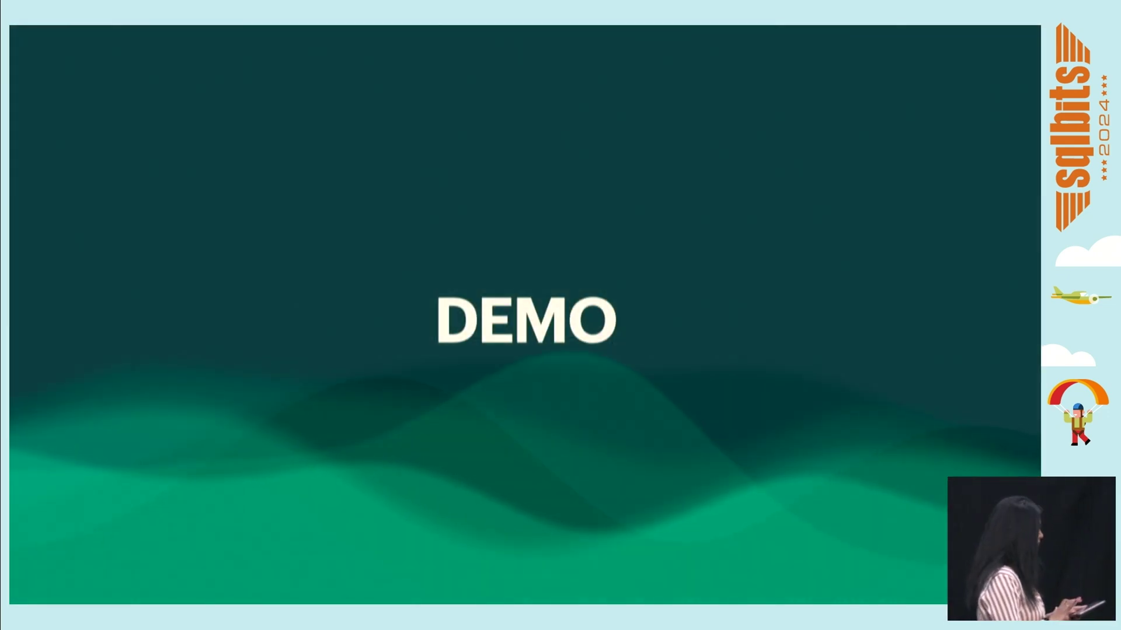
key("Left")
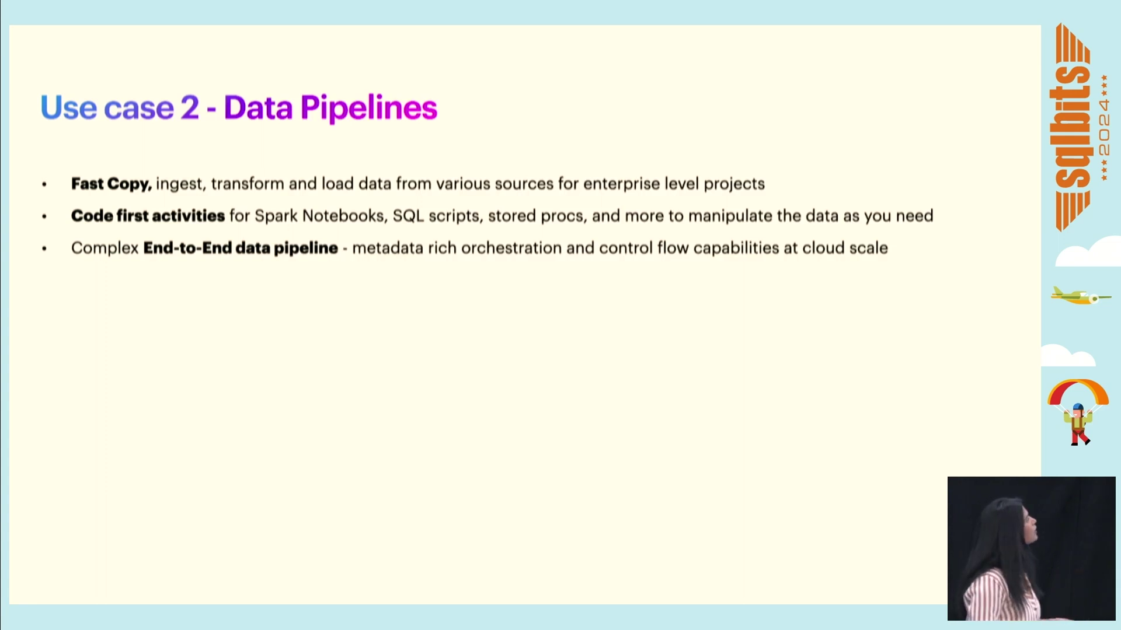
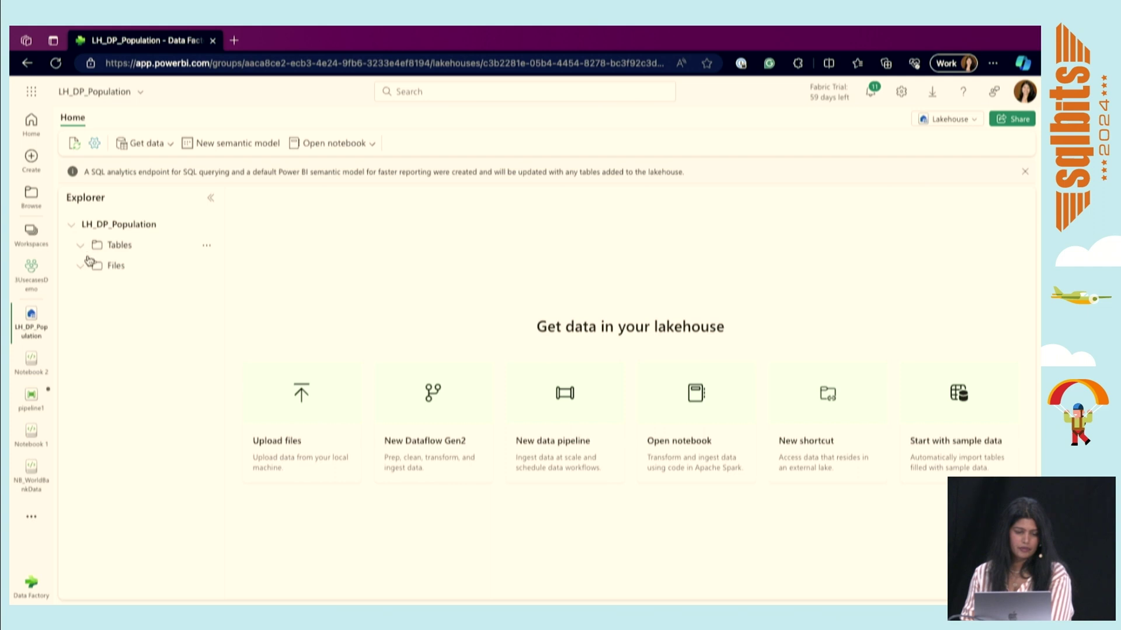
Step: Return to the 3UsecasesDemo workspace, open the RAW_WBD lakehouse, and dismiss its SQL analytics endpoint notice
left_click(113, 93)
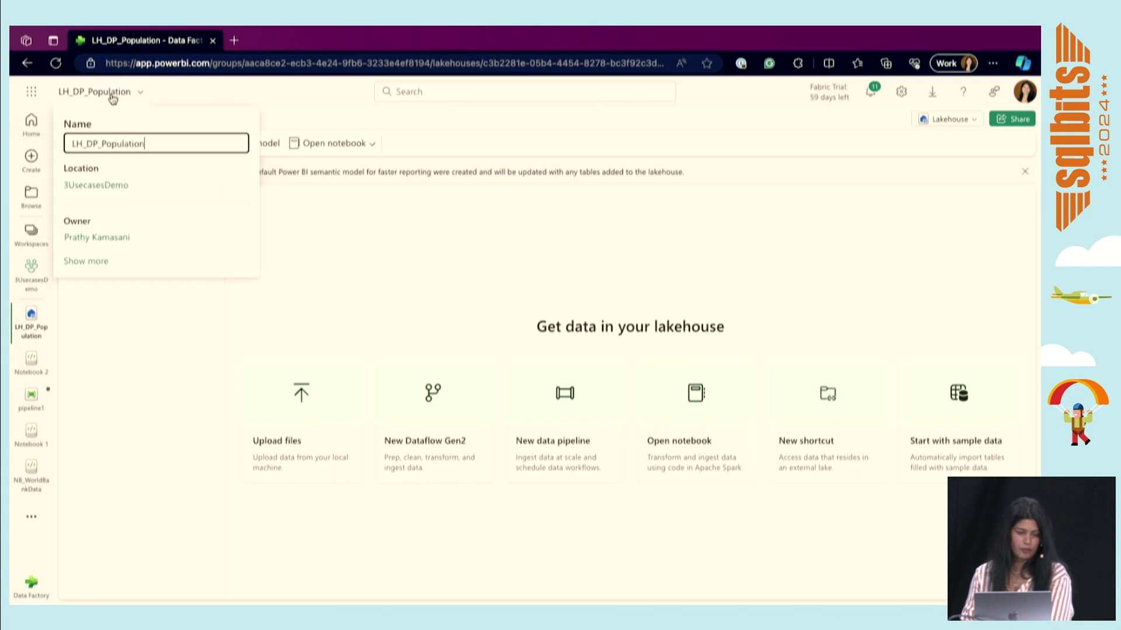
left_click(113, 190)
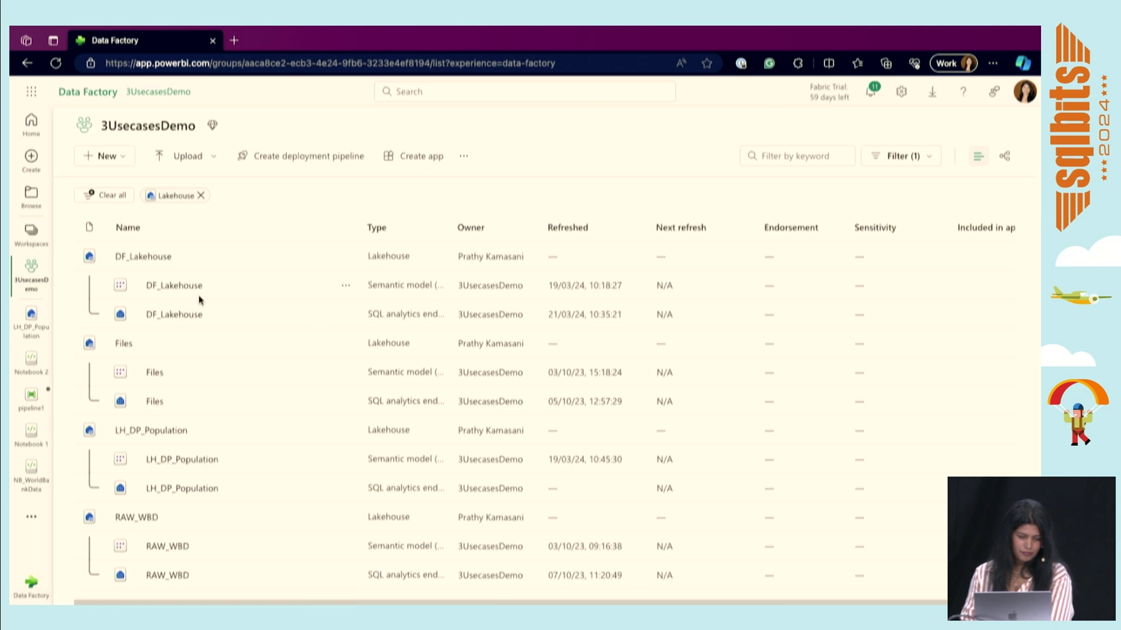
left_click(143, 518)
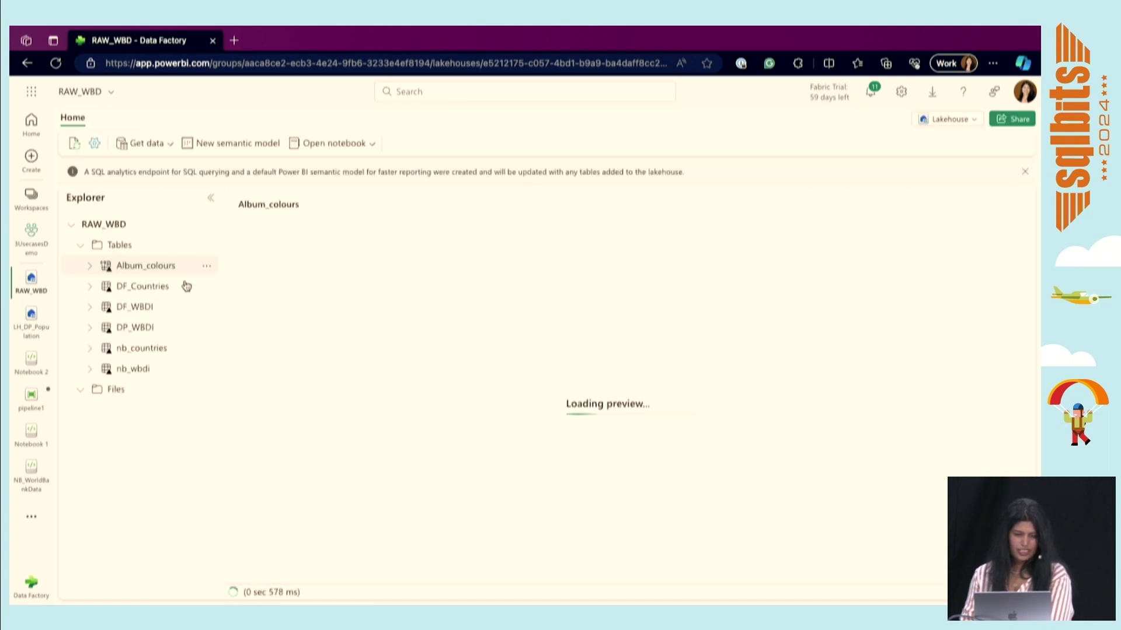
left_click(1024, 171)
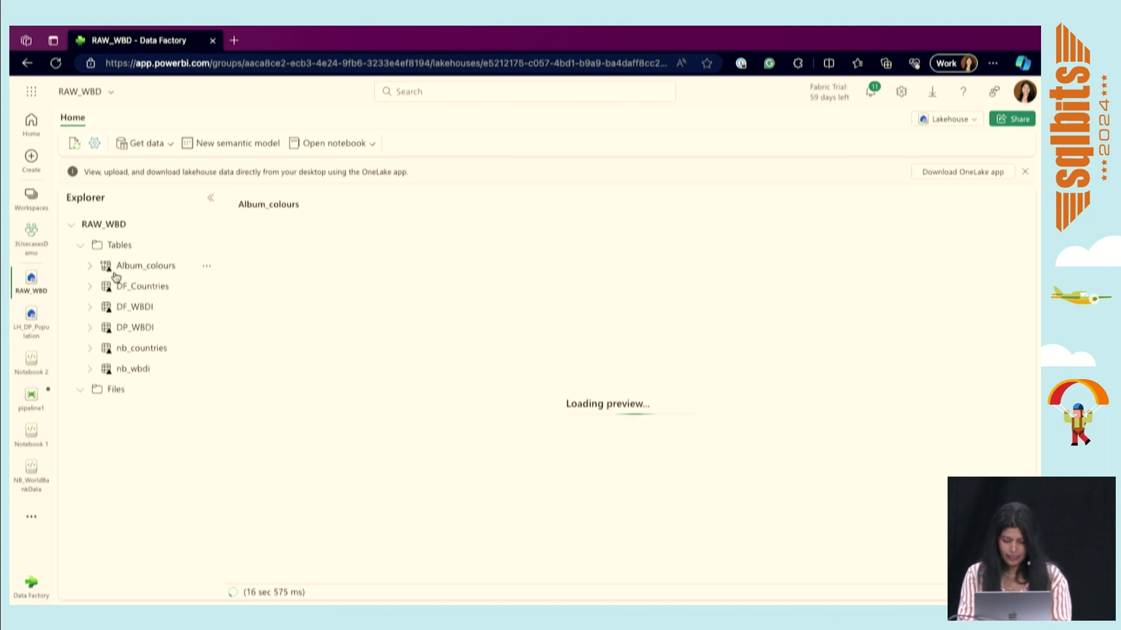
Step: Magnify the Tables list of RAW_WBD to examine the Album_colours entry, and turn the magnification off again
key("alt+super+8")
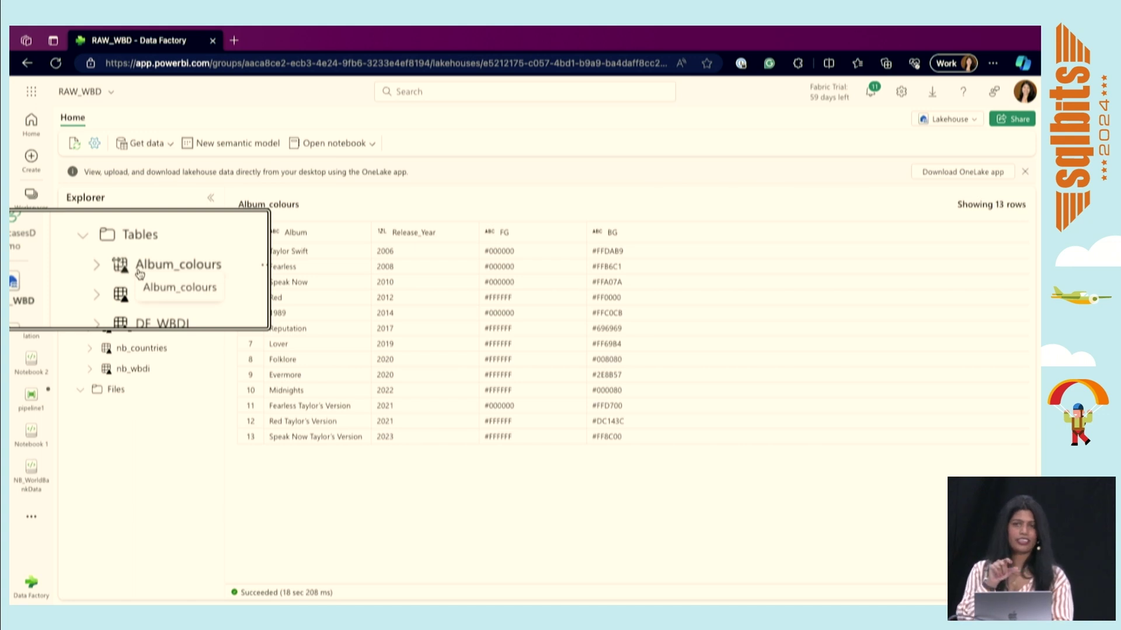
key("ctrl+shift+o")
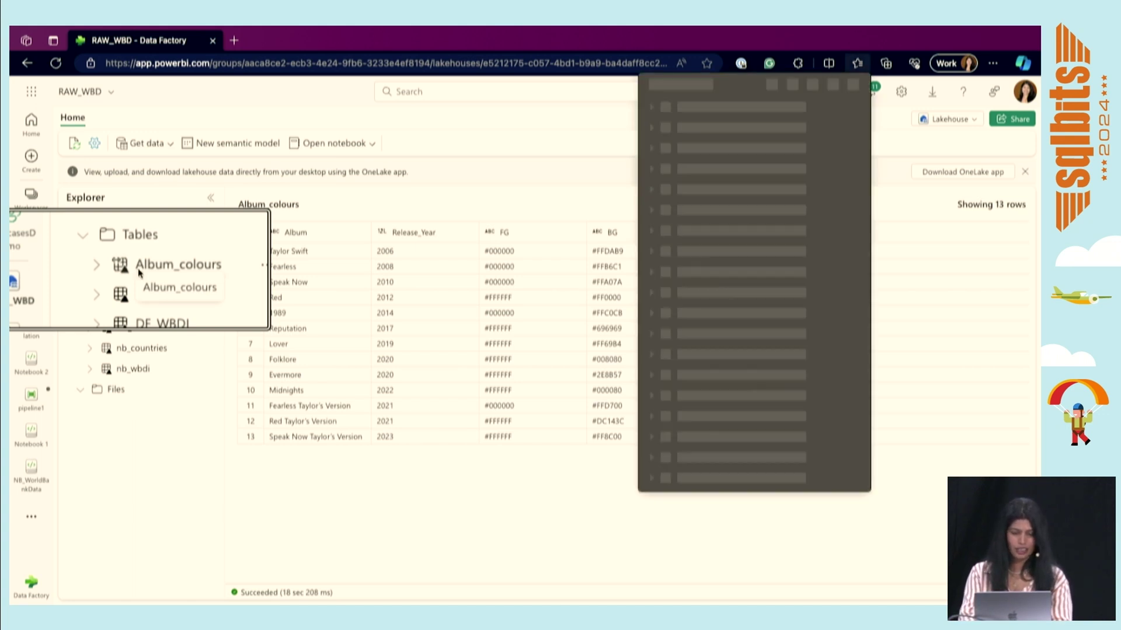
key("ctrl+shift+o")
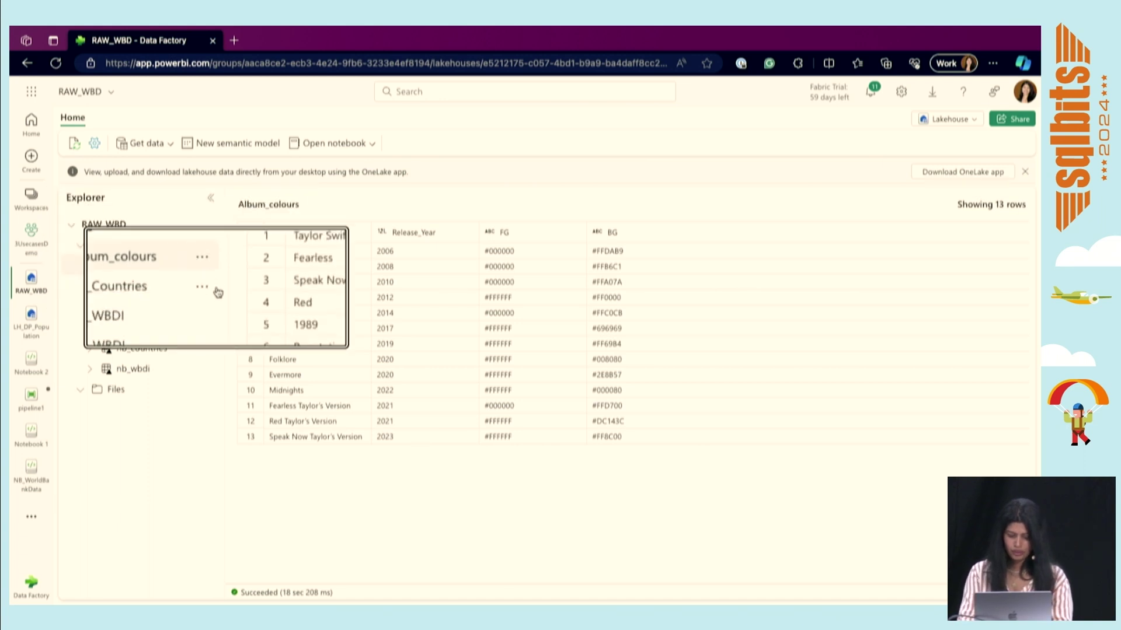
key("alt+super+8")
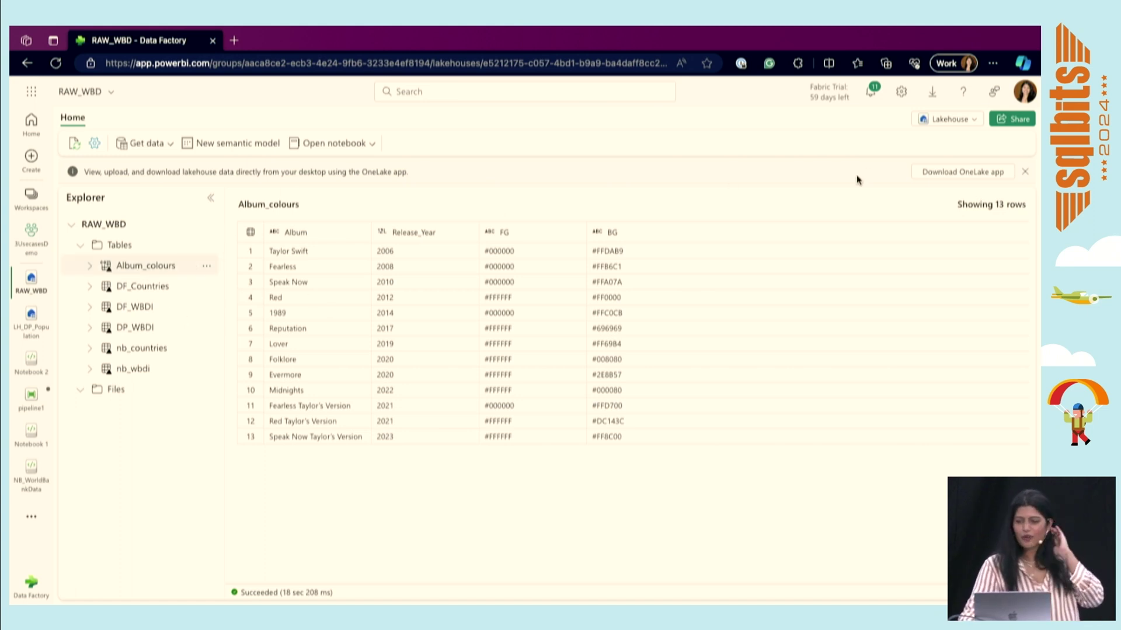
Step: Switch RAW_WBD to its SQL analytics endpoint and view its reporting options and SQL query editor
left_click(954, 119)
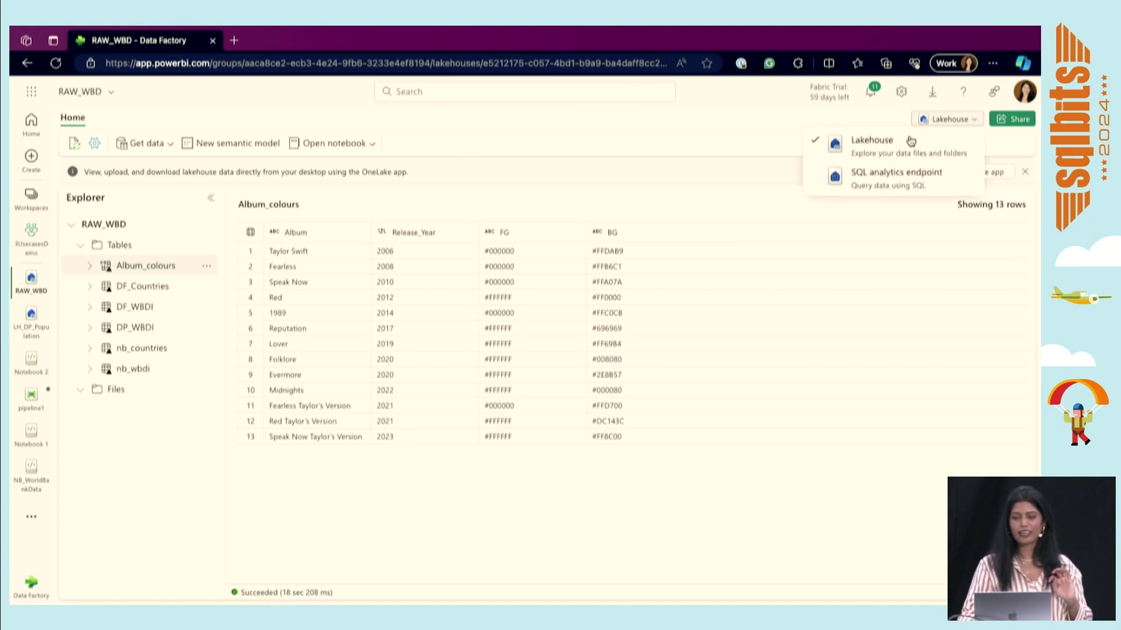
left_click(915, 185)
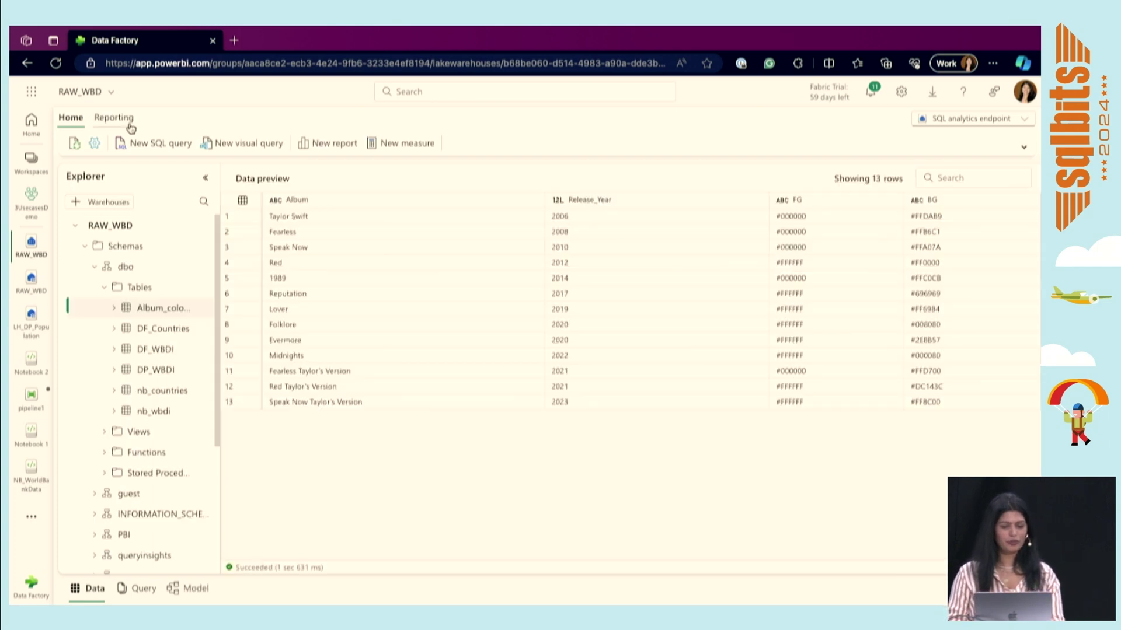
left_click(122, 124)
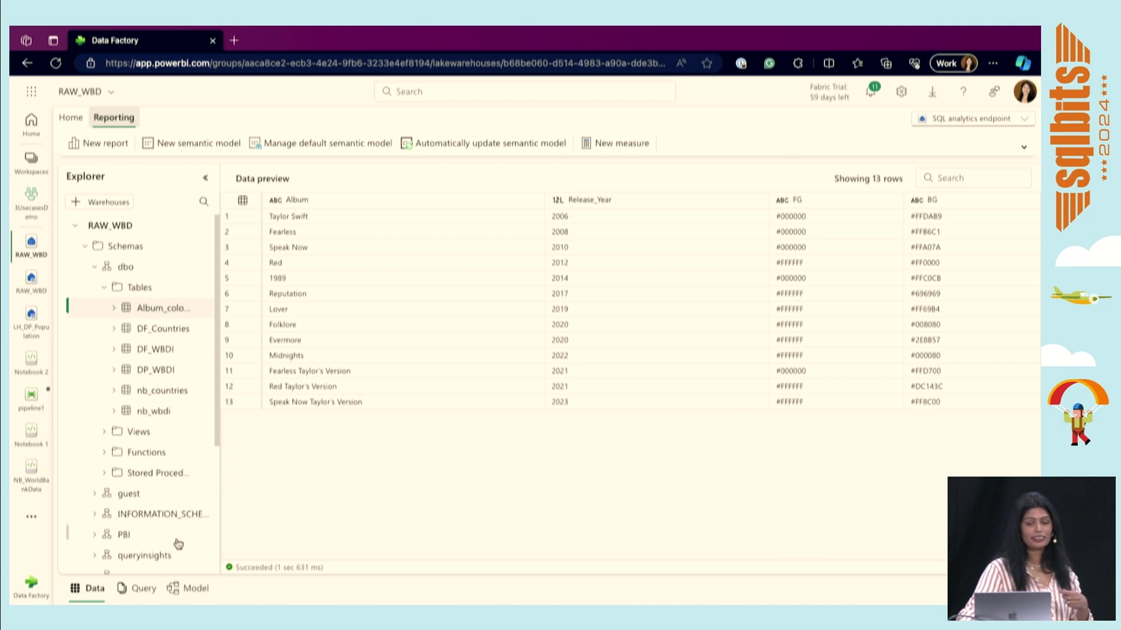
left_click(139, 589)
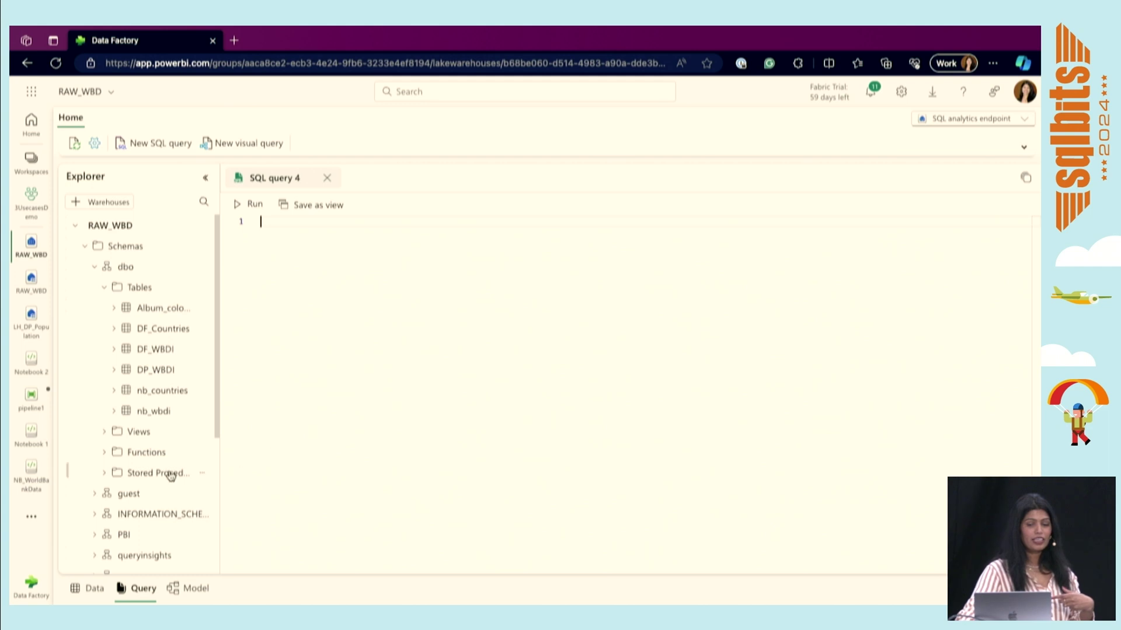
Step: Open the saved SQL query 1 of RAW_WBD and run its entire statement selecting PBI.Countries rows with non-null longitude into dbo.Countries
scroll(185, 481, "down", 1)
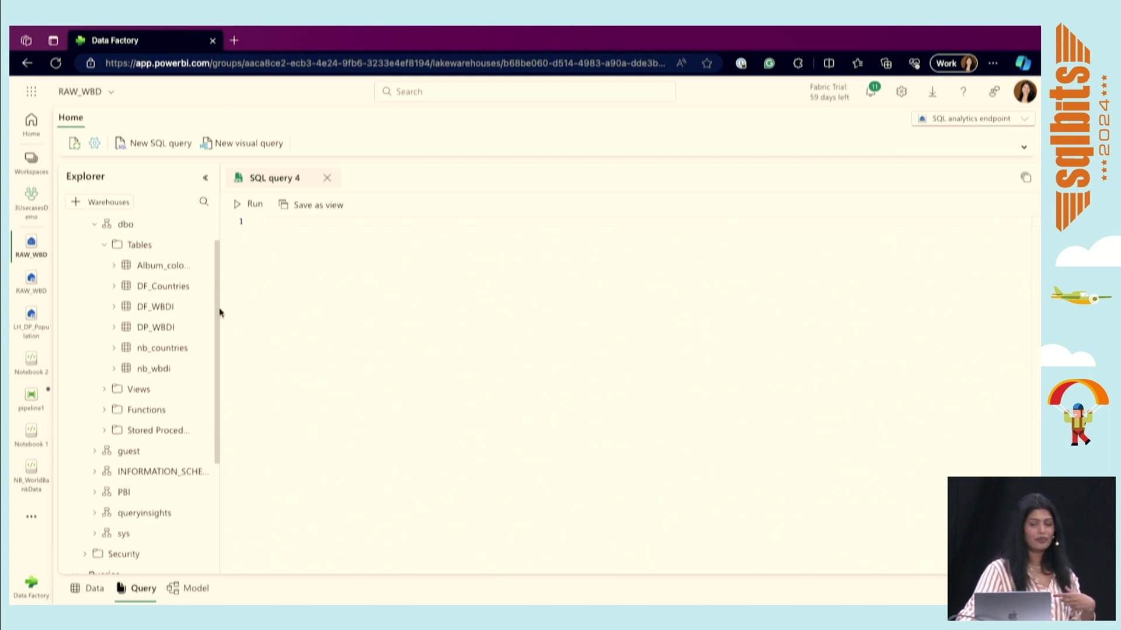
left_click_drag(217, 305, 216, 433)
left_click(142, 439)
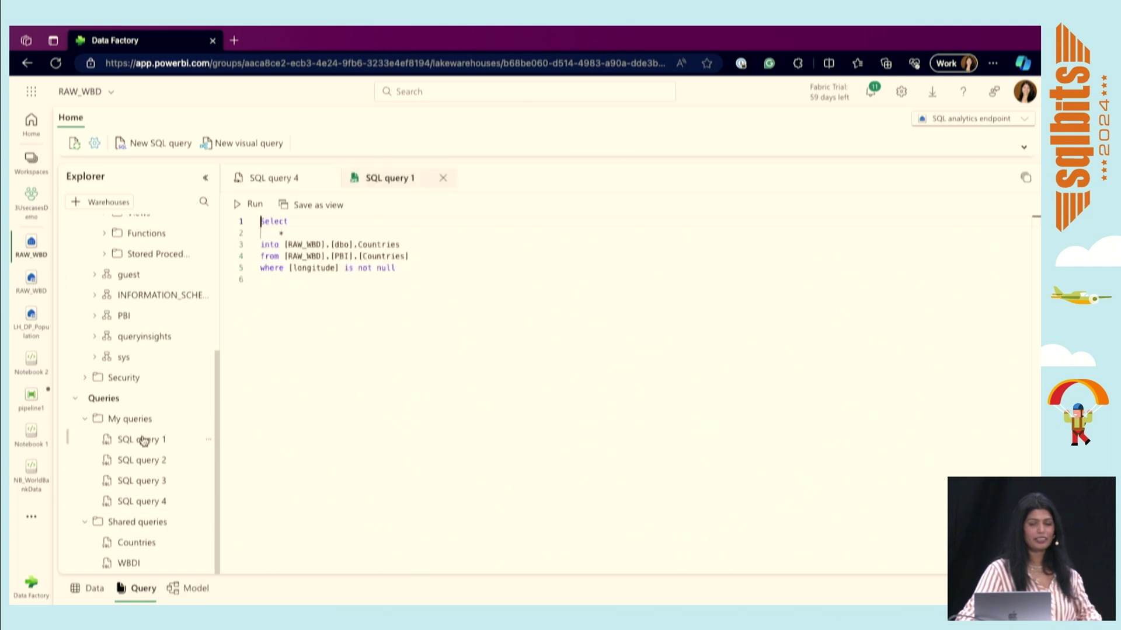
left_click(395, 290)
key("ctrl+a")
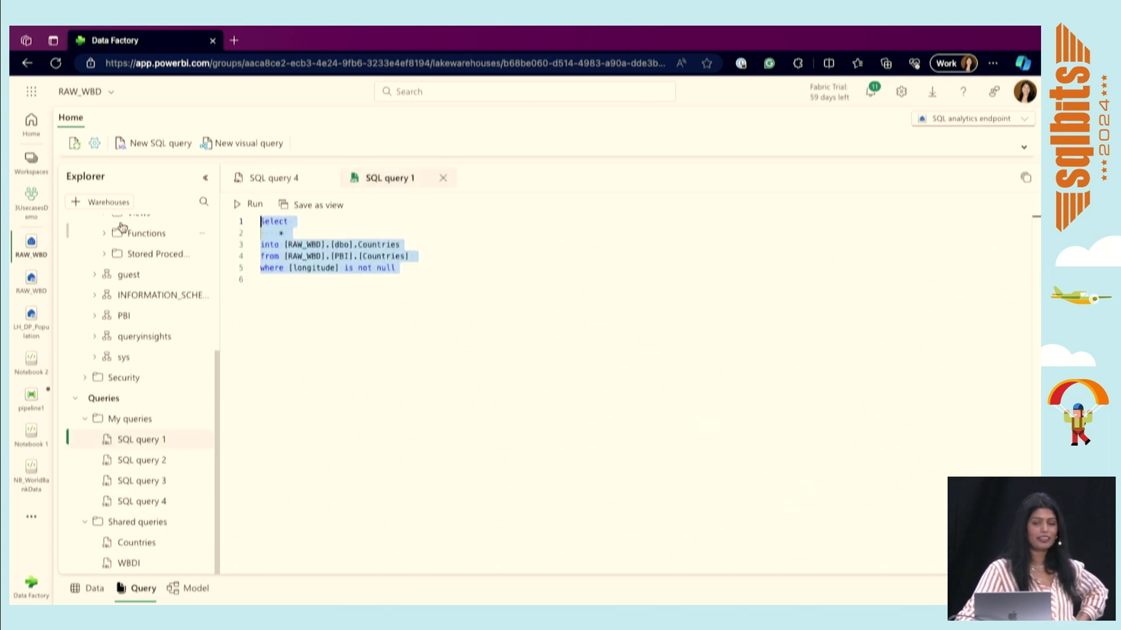
left_click(251, 204)
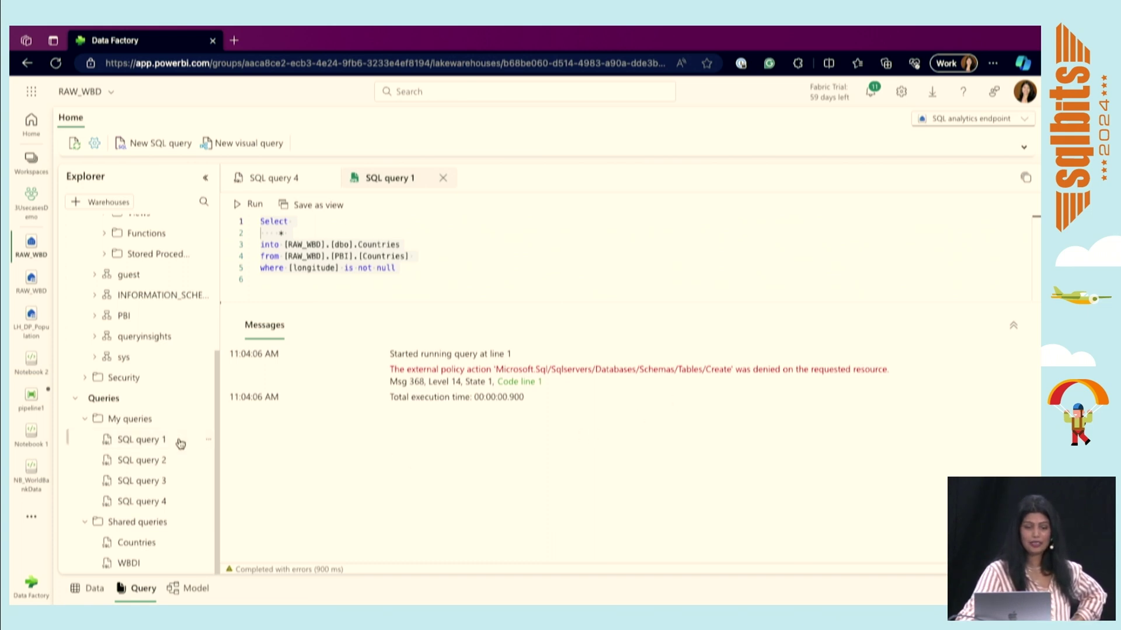
Step: Show the default dataset objects in the RAW_WBD model view and move the WBDI table lower in the diagram
left_click(202, 590)
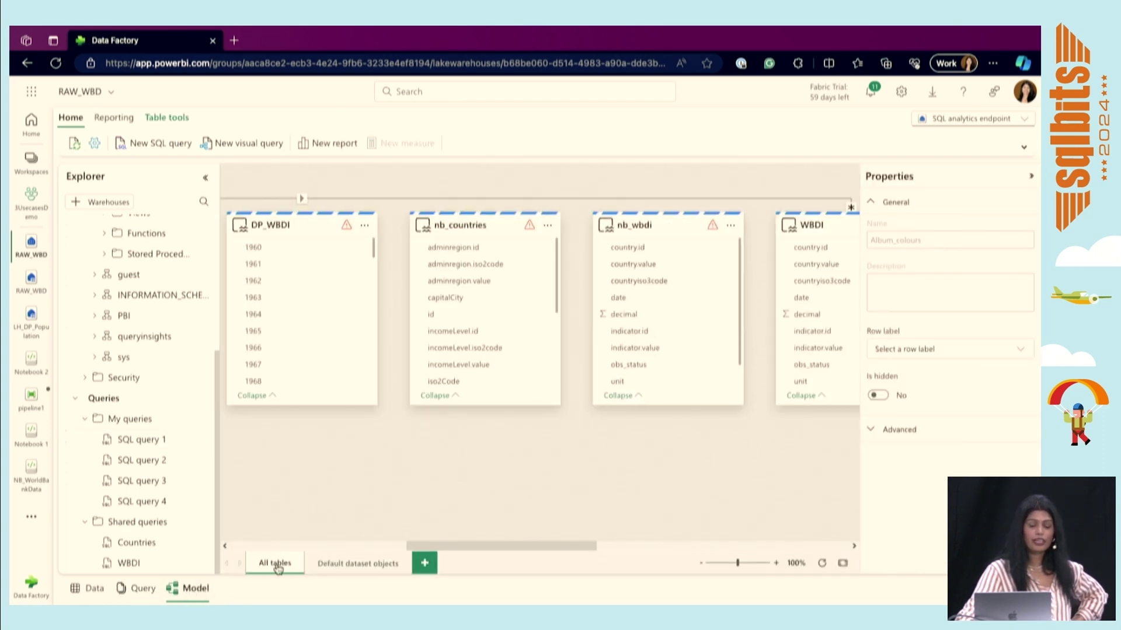
left_click(344, 567)
left_click_drag(513, 225, 534, 302)
left_click_drag(384, 244, 378, 244)
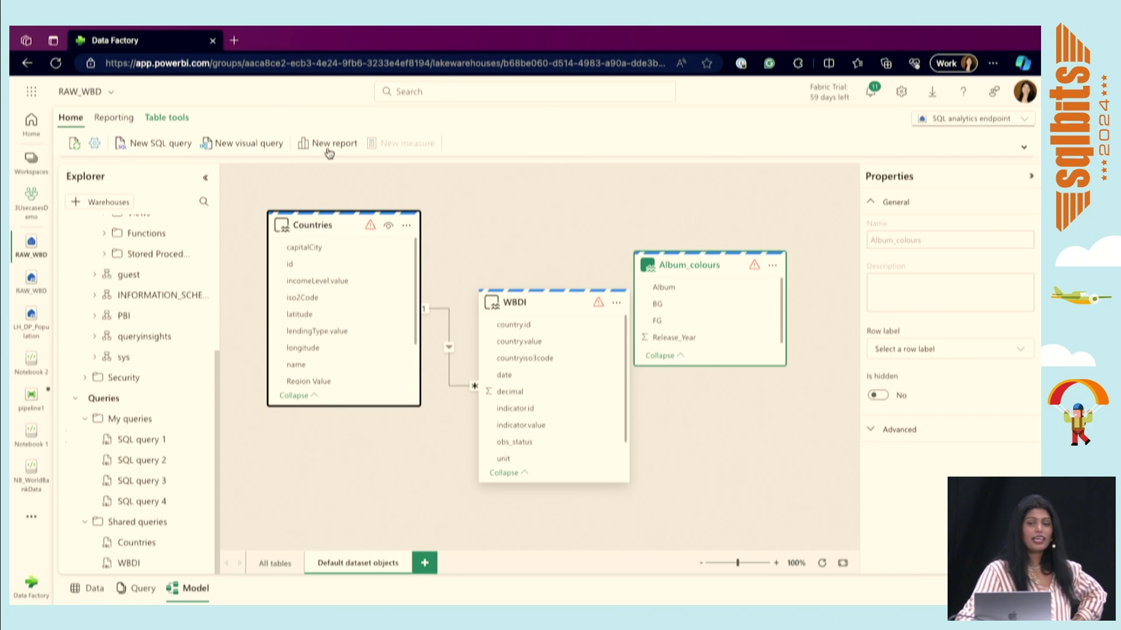
Step: Add the DP_WBDI table to the default semantic model of RAW_WBD
left_click(129, 122)
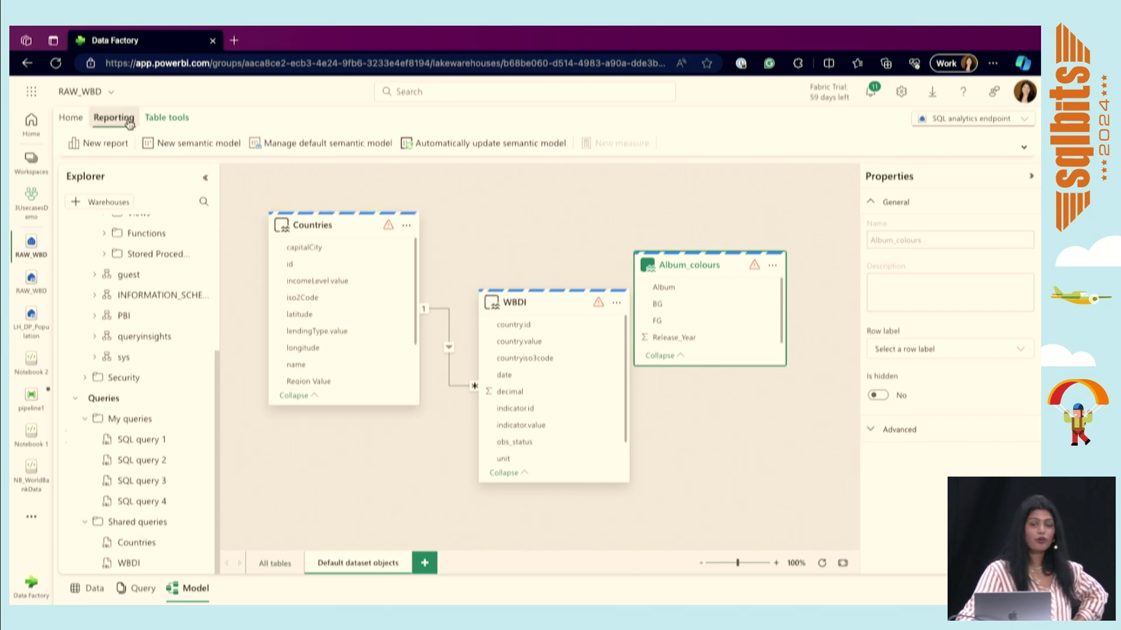
left_click(325, 146)
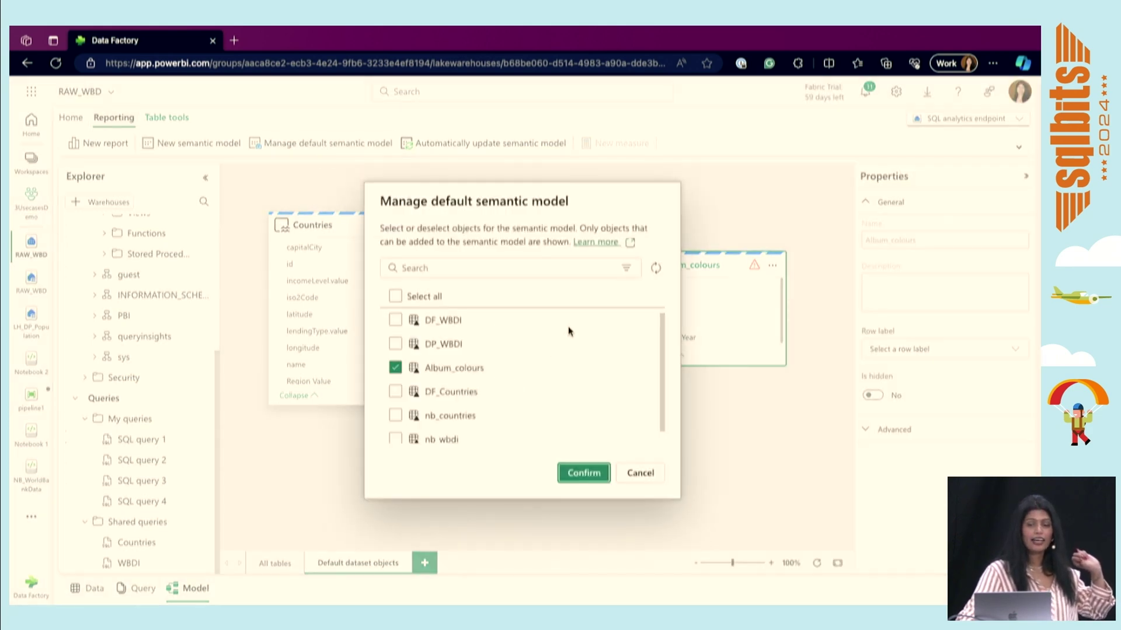
mouse_move(660, 338)
left_mouse_down()
mouse_move(663, 418)
mouse_move(655, 328)
left_mouse_up()
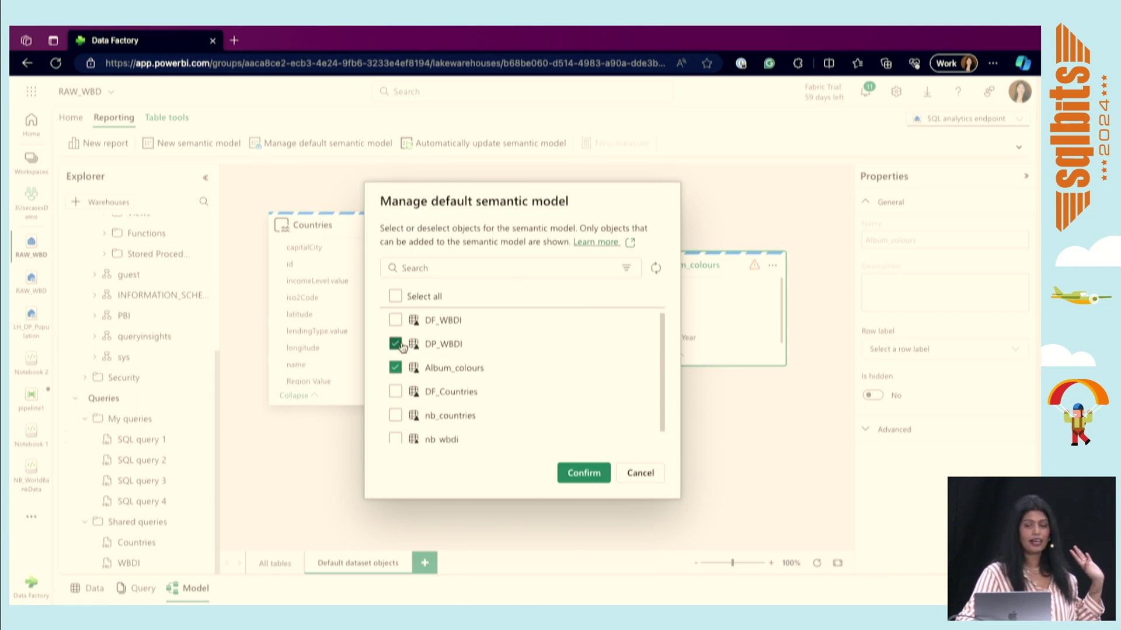
left_click(579, 471)
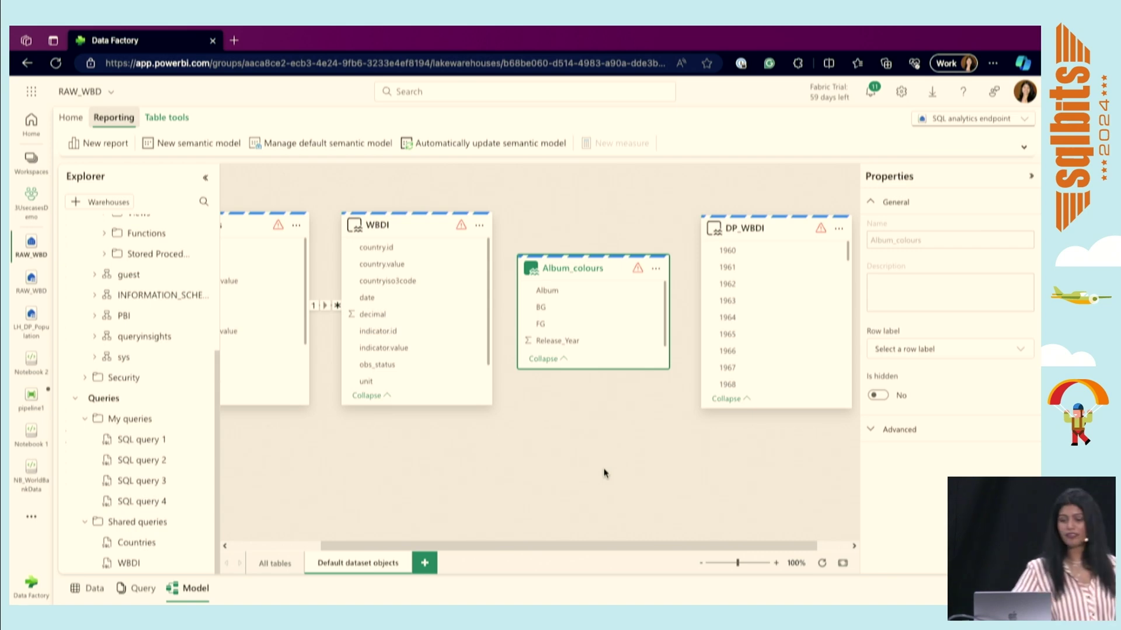
Step: Return to the 3UsecasesDemo workspace and change its item type filter from Lakehouse to Warehouse
left_click(91, 92)
left_click(112, 179)
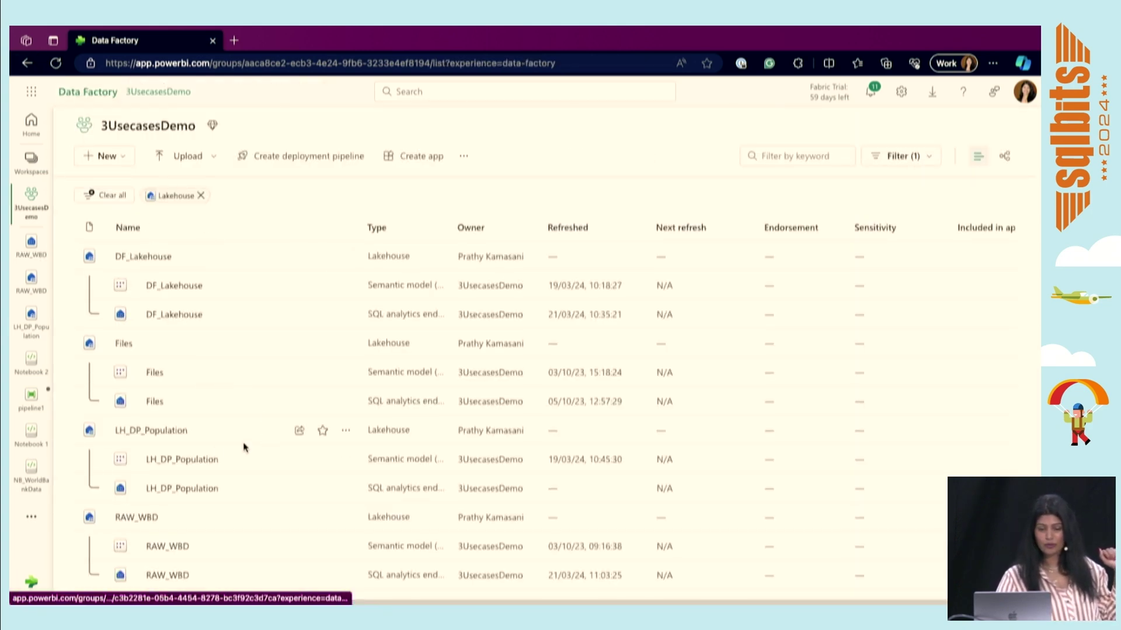
left_click(928, 158)
left_click(834, 244)
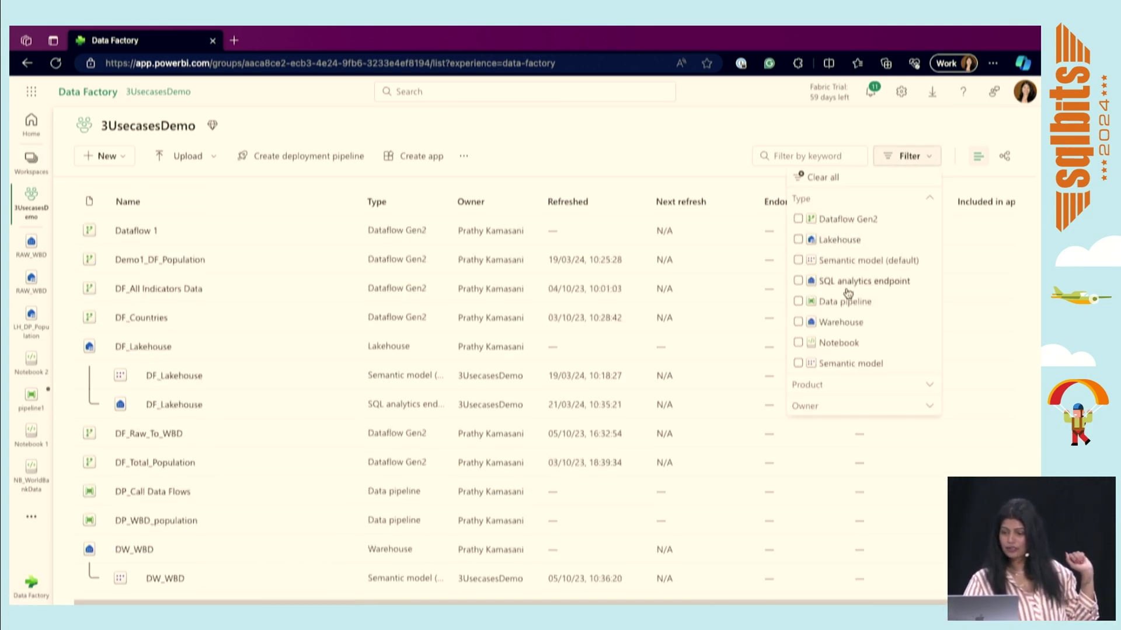
left_click(841, 323)
Step: Open the DW_WBD warehouse and view its SQL query editor and its model of all tables
left_click(134, 260)
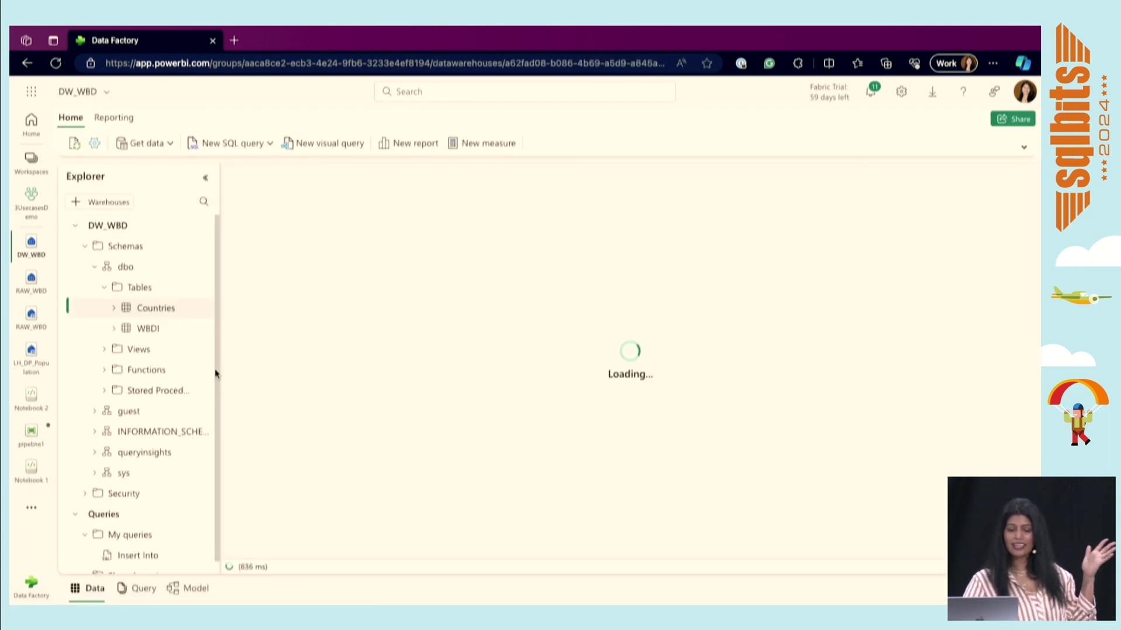
left_click(144, 595)
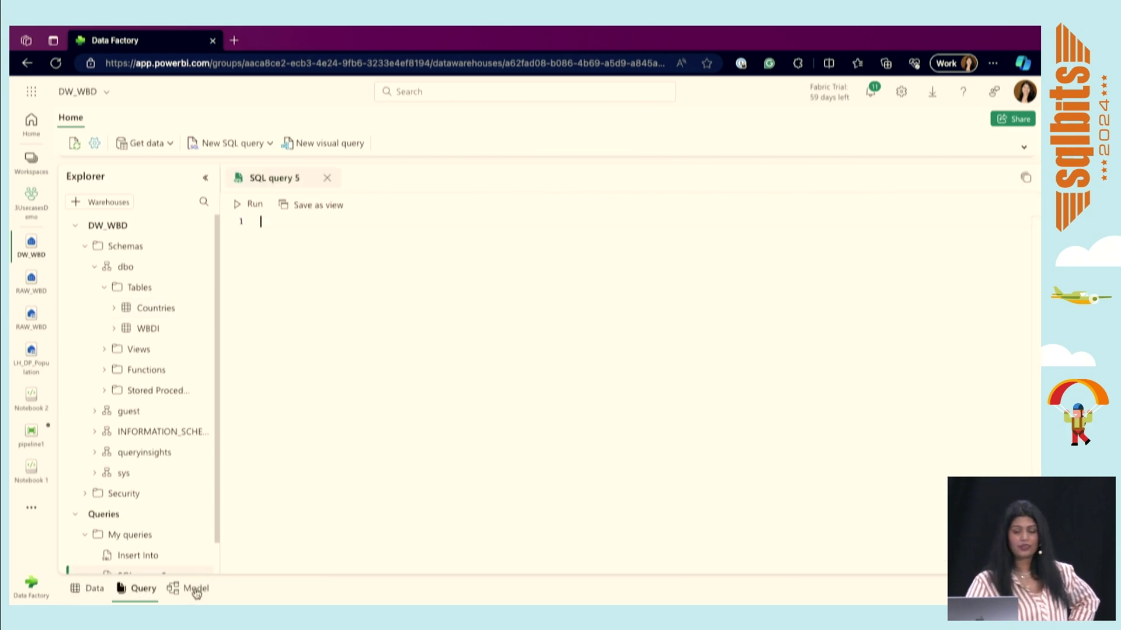
left_click(195, 589)
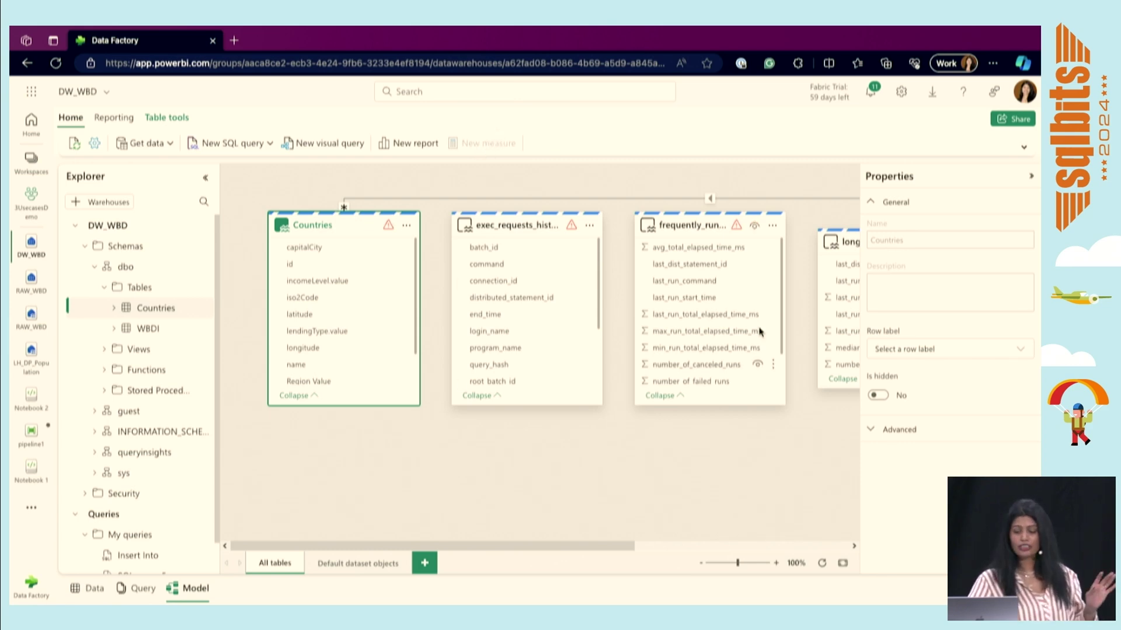
Step: Switch to the Keynote presentation, find slide 40 with the One Lake workspace diagram, and play the slideshow from it
key("super+Tab")
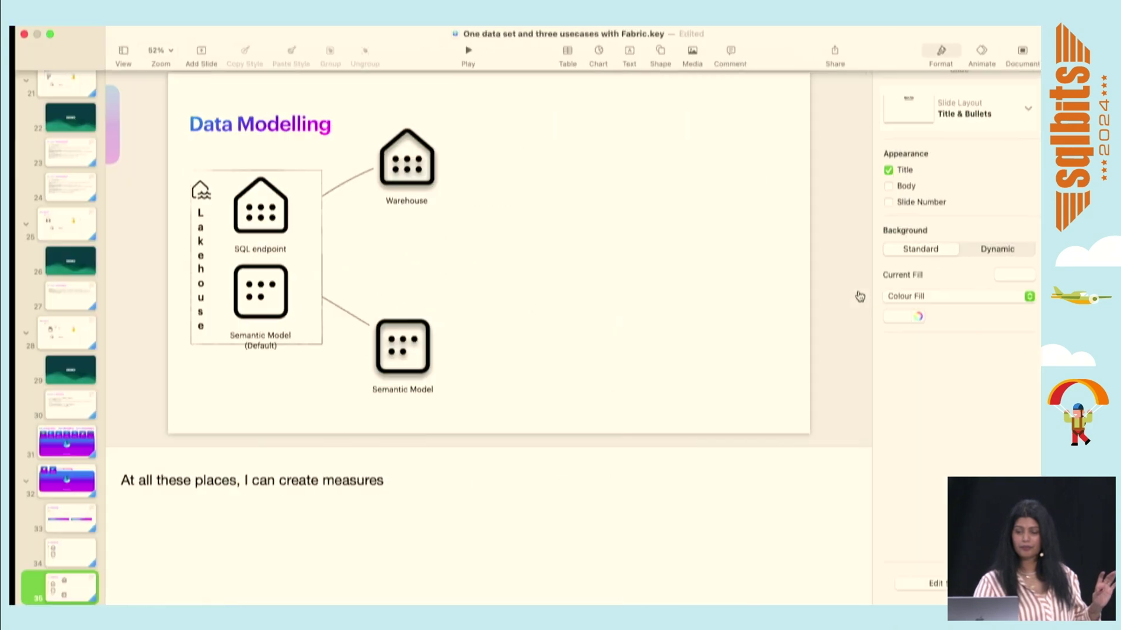
left_click(41, 441)
scroll(48, 479, "down", 5)
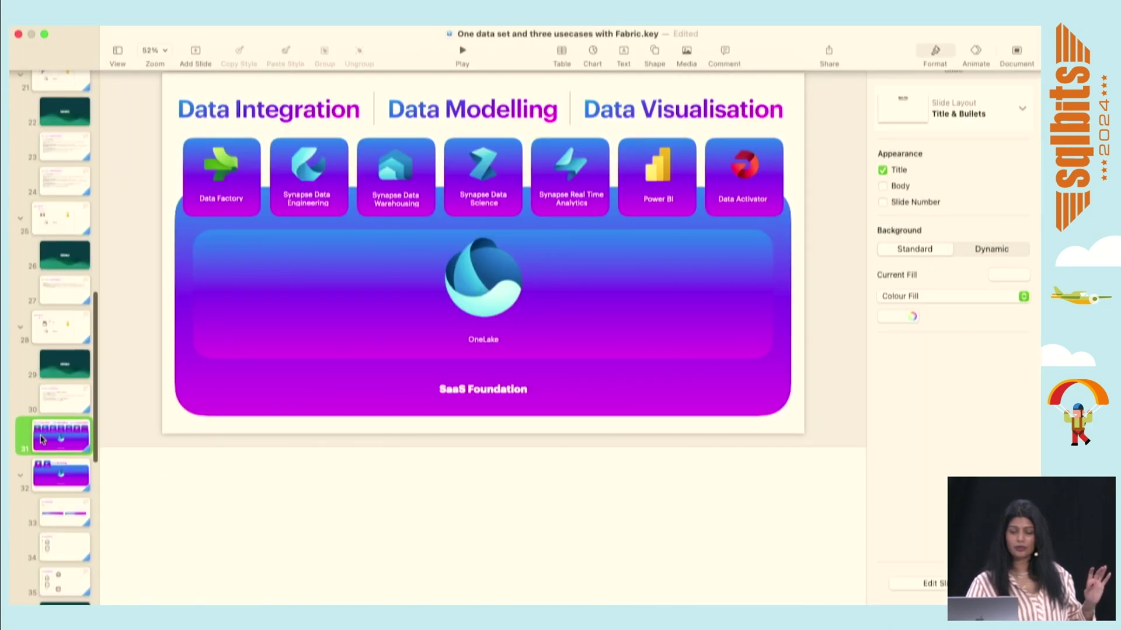
left_click(58, 433)
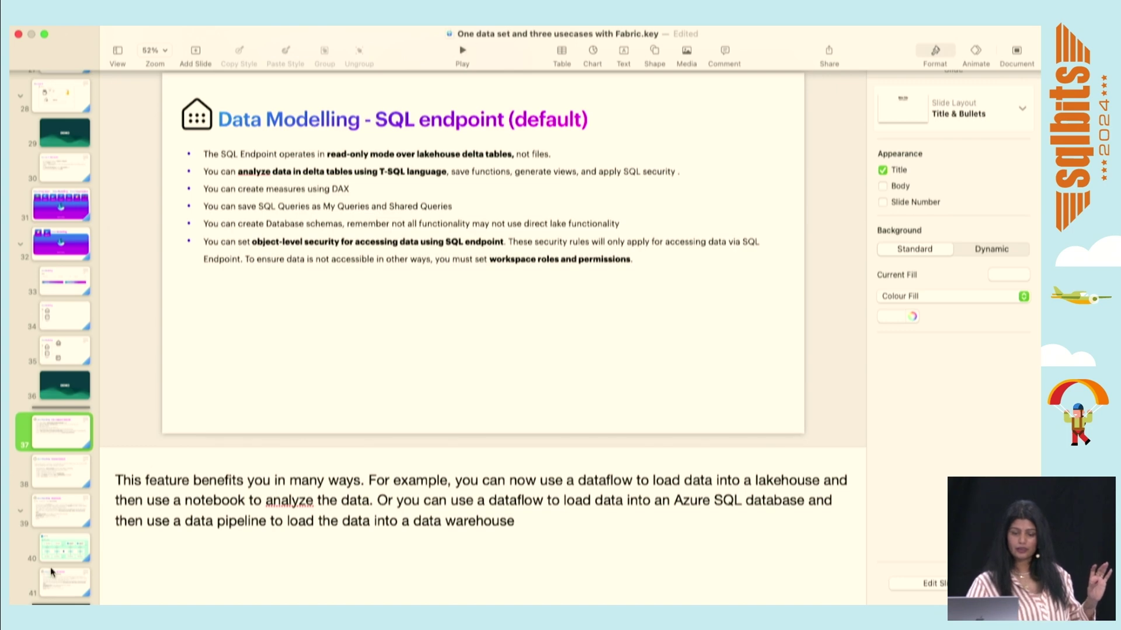
left_click(64, 554)
left_click(462, 52)
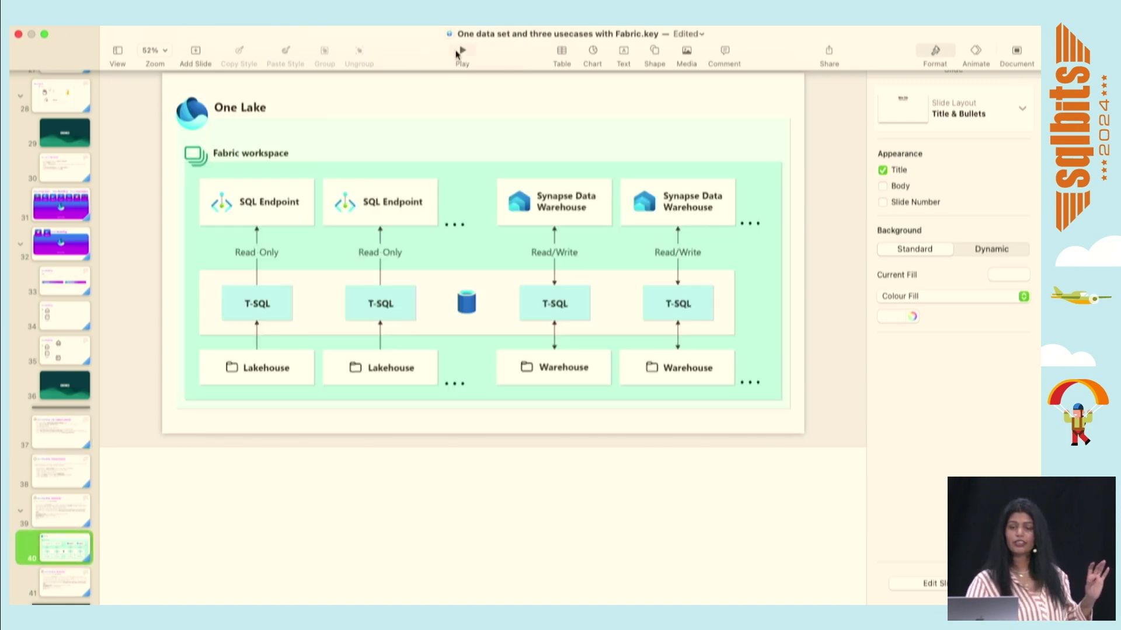